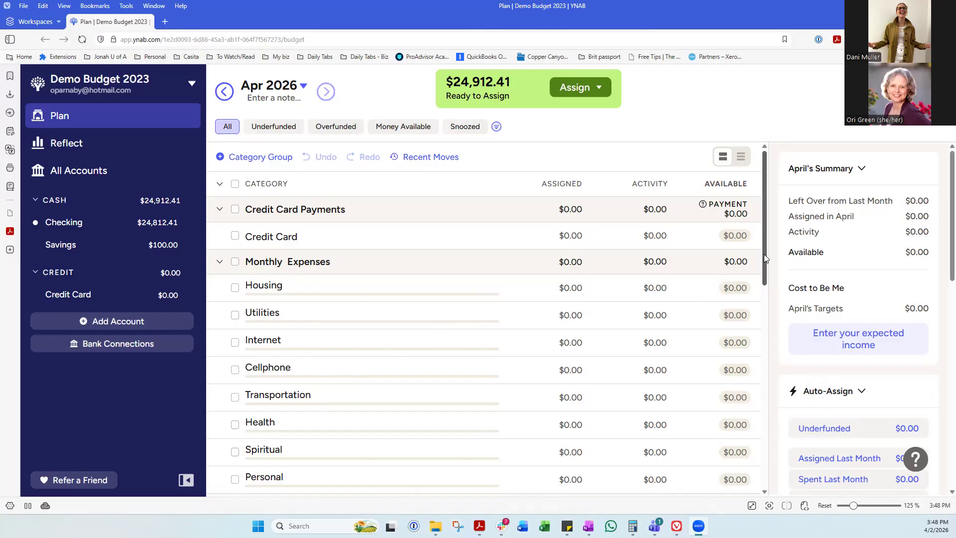
Step: Collapse all category groups in the plan so that only the group names are listed
mouse_move(764, 254)
left_mouse_down()
mouse_move(754, 312)
mouse_move(760, 442)
mouse_move(773, 250)
left_mouse_up()
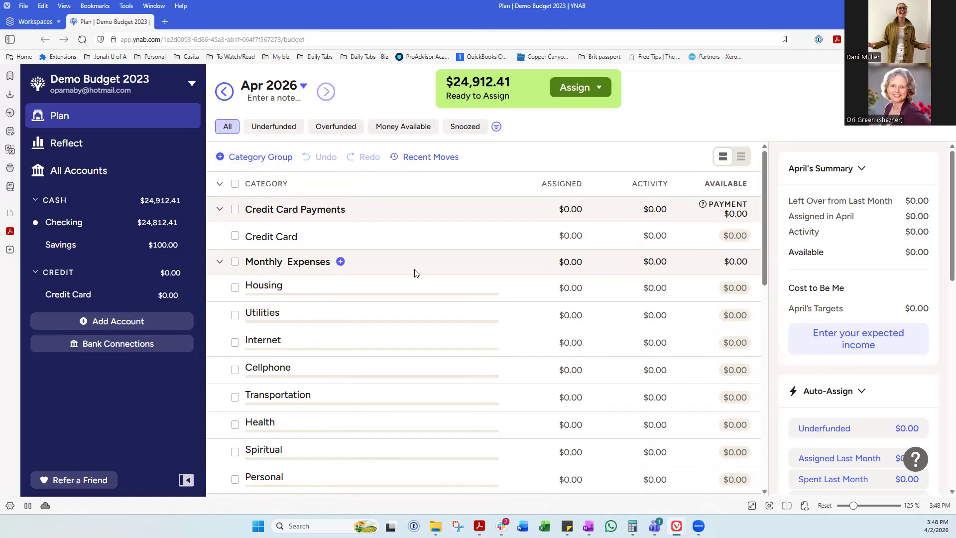
scroll(416, 273, "down", 1)
left_click(219, 212)
scroll(250, 262, "up", 1)
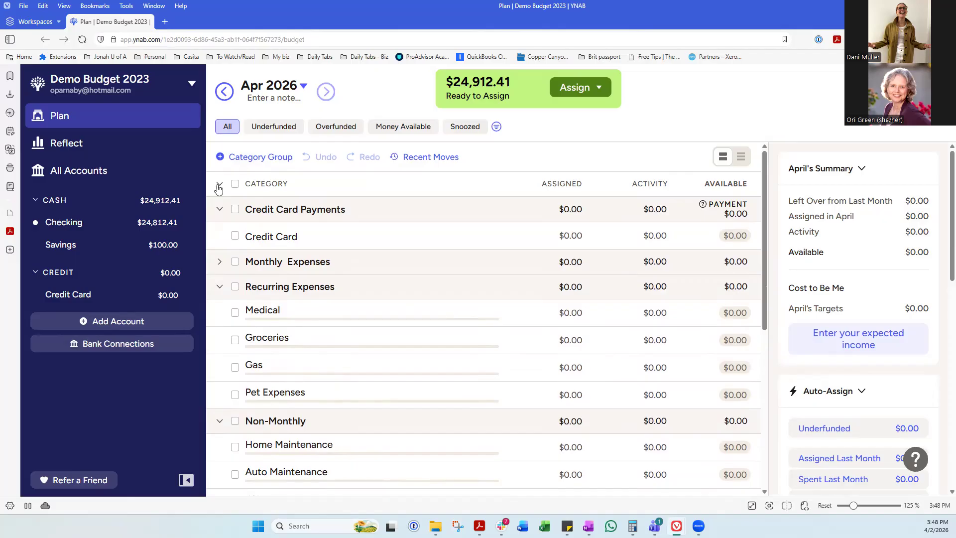
left_click(220, 184)
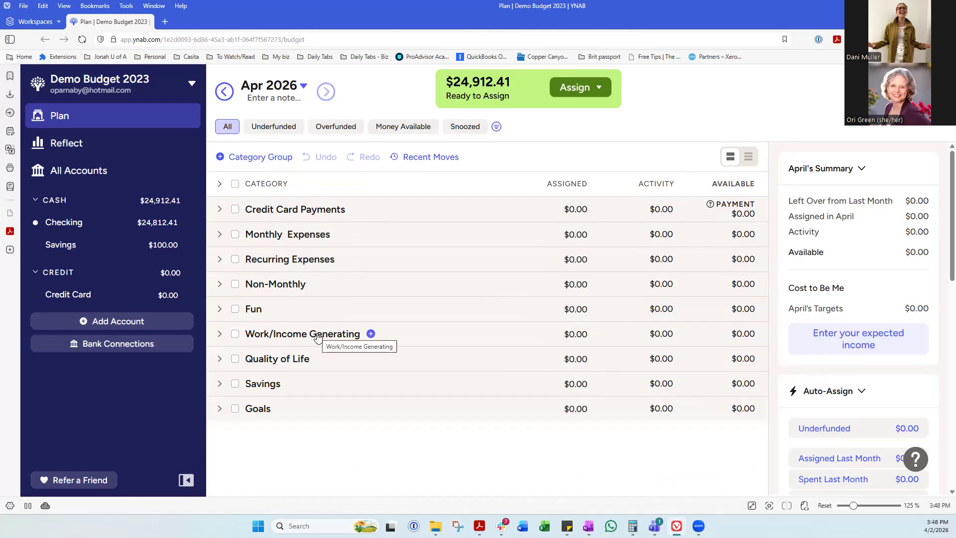
Step: Rename the Monthly Expenses category group as "Bills" and check the categories inside it
left_click(274, 237)
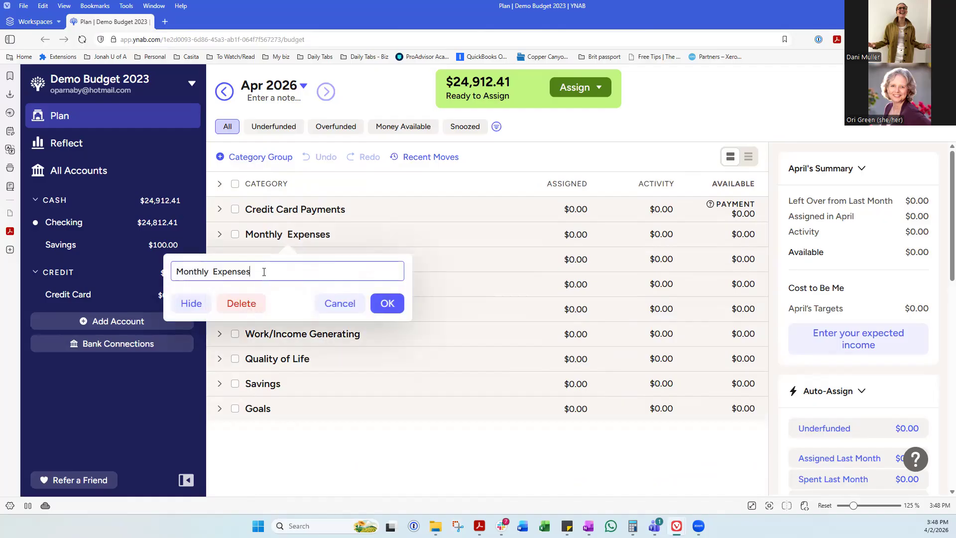
left_click_drag(264, 272, 102, 265)
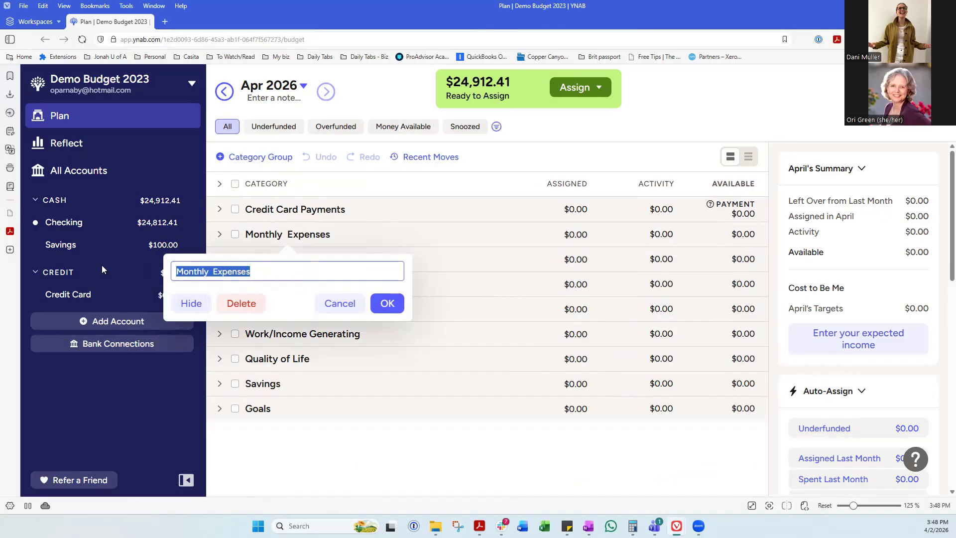
type("Bills")
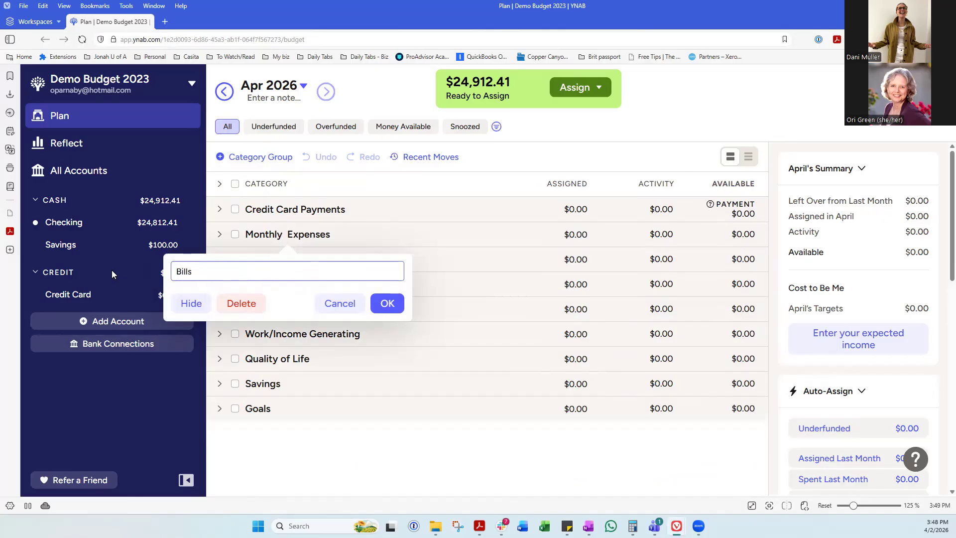
left_click(389, 305)
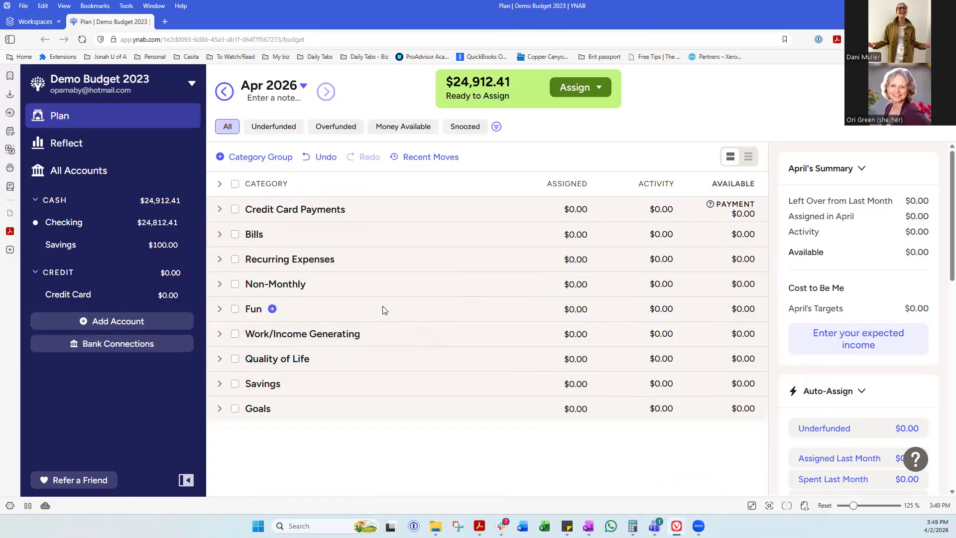
left_click(219, 235)
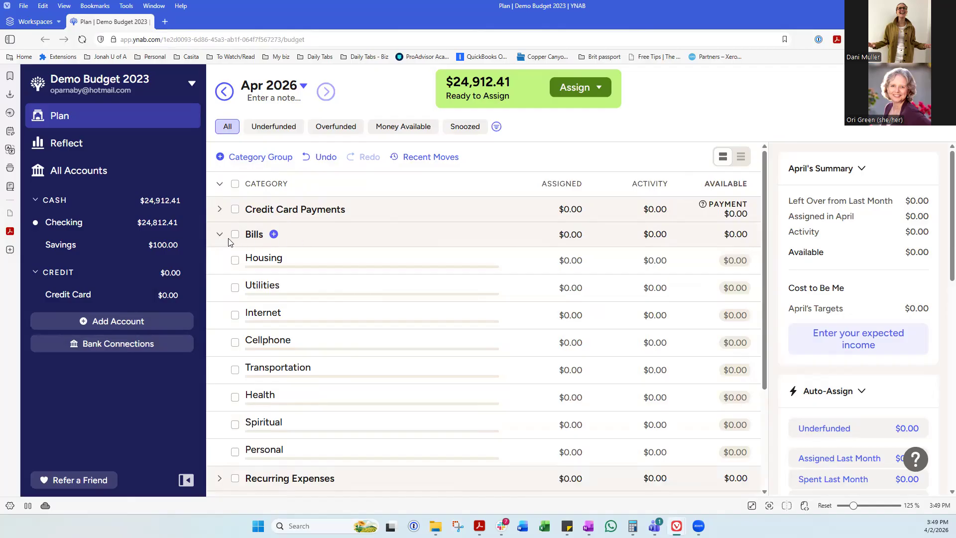
left_click(219, 234)
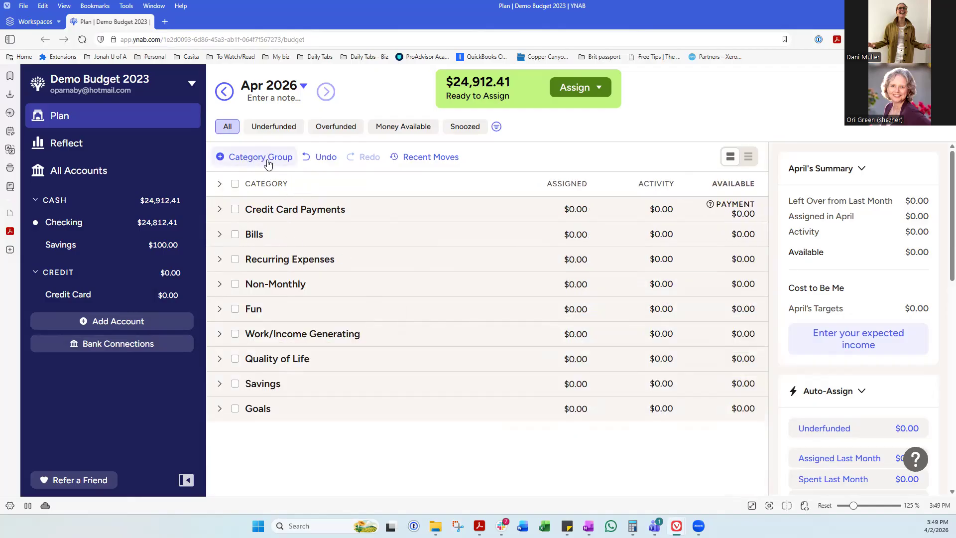
Step: Create a new category group named "Monthly Expenses"
left_click(255, 159)
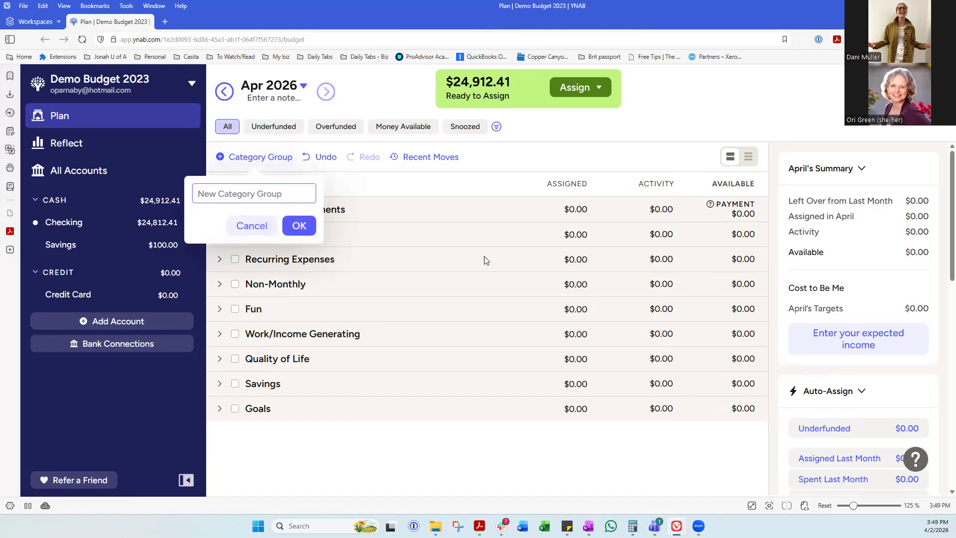
type("New Month")
key("BackSpace")
key("BackSpace")
key("BackSpace")
key("BackSpace")
key("BackSpace")
key("BackSpace")
key("BackSpace")
key("BackSpace")
key("BackSpace")
type("MOnt")
key("BackSpace")
key("BackSpace")
key("BackSpace")
type("onthly Expenses")
left_click(309, 223)
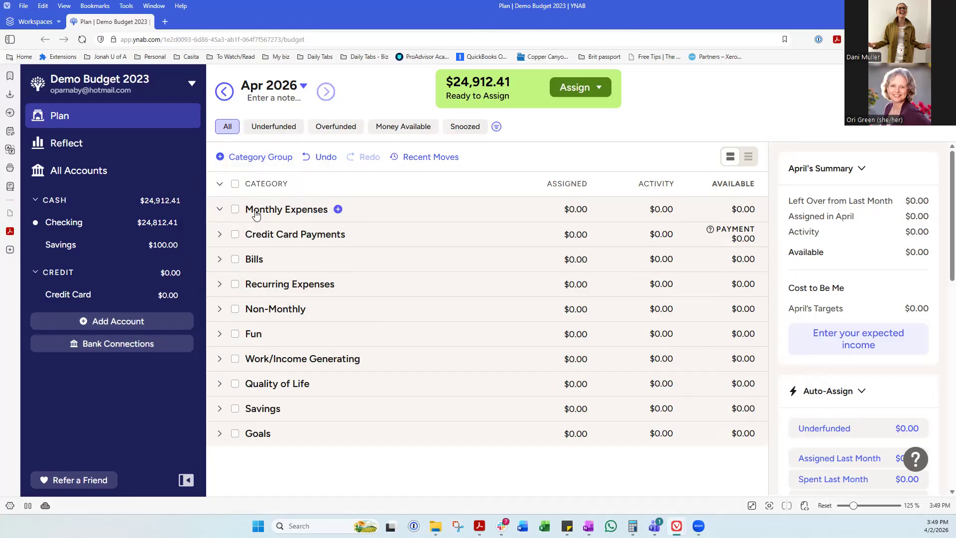
Step: Expand all category groups and add a "Mortgage" category to the Monthly Expenses group
left_click(219, 185)
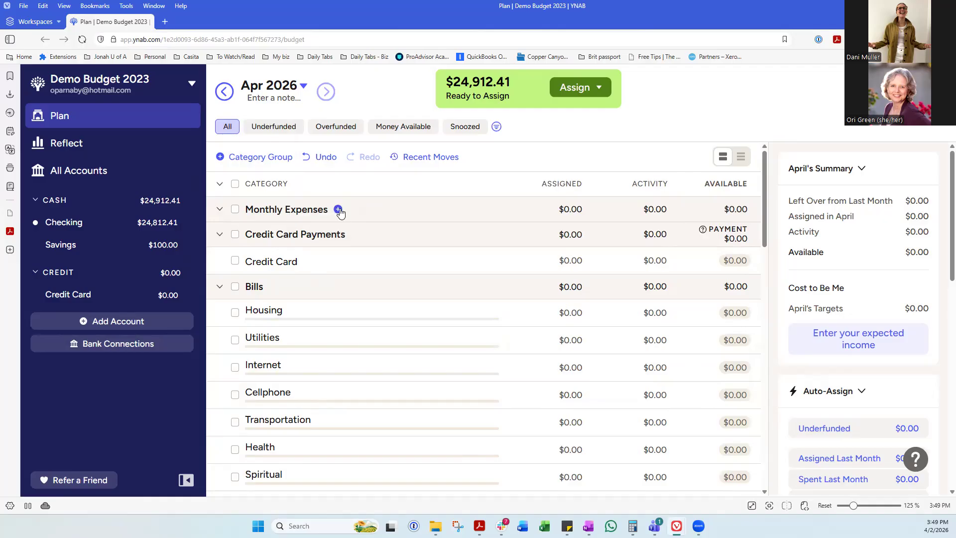
left_click(339, 210)
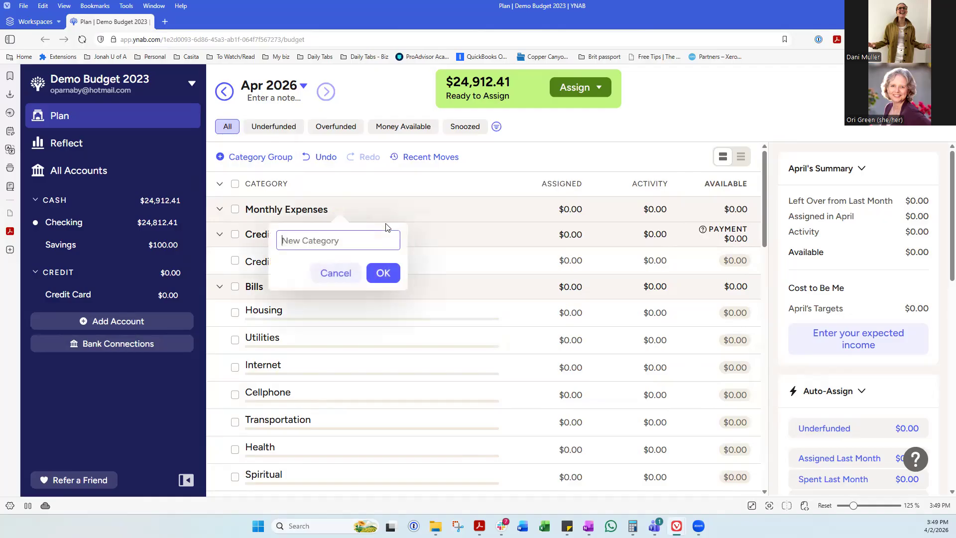
type("Mortgage")
left_click(384, 274)
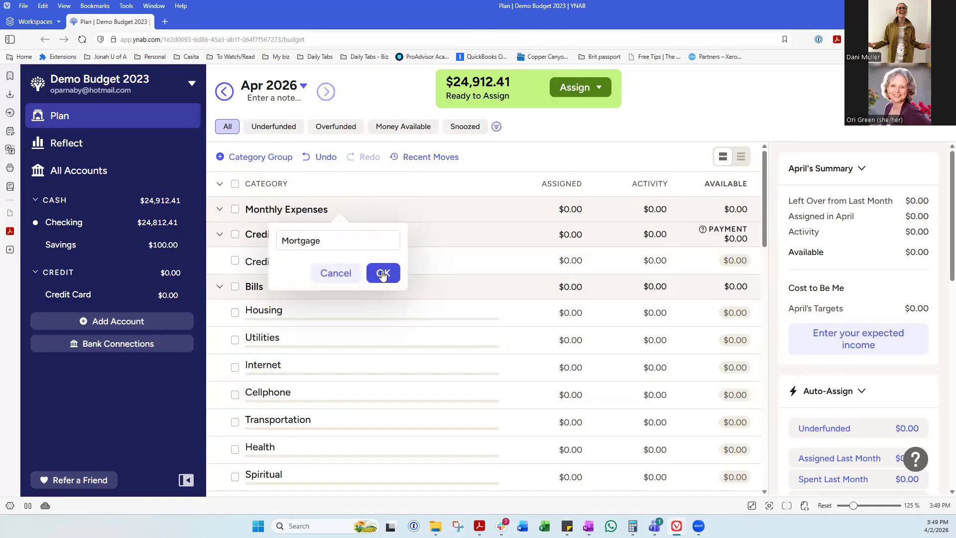
Step: Add a "Gas Bills" category to the Monthly Expenses group
mouse_move(337, 211)
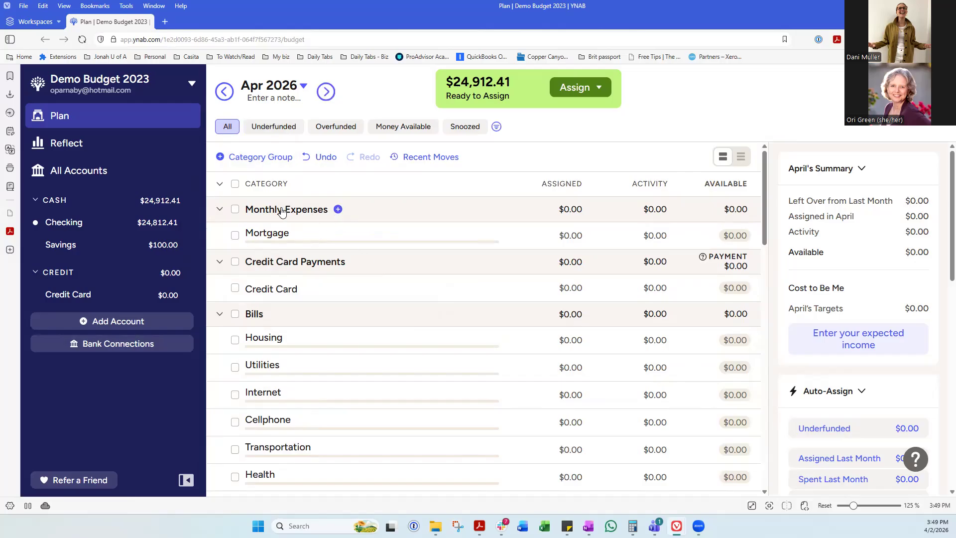
left_click(337, 210)
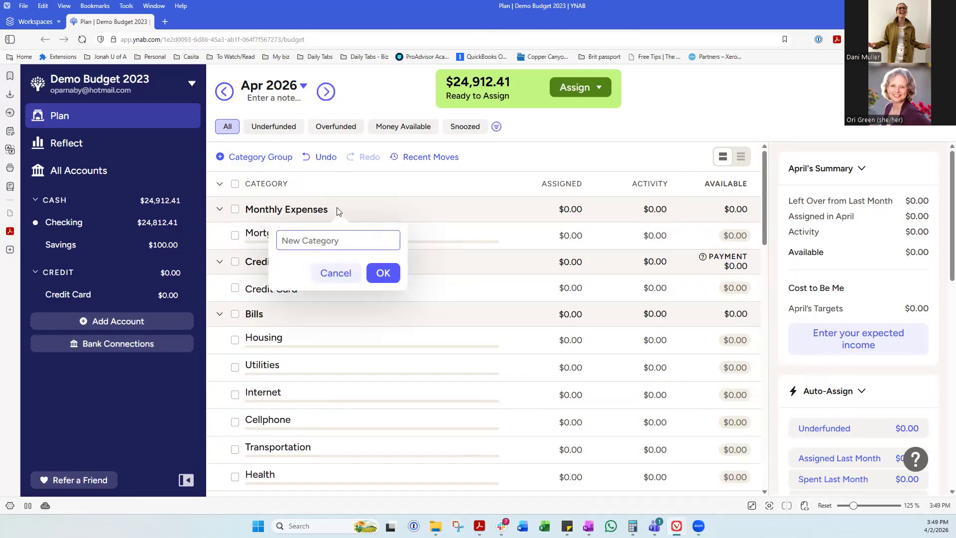
type("Gas Bills")
left_click(381, 273)
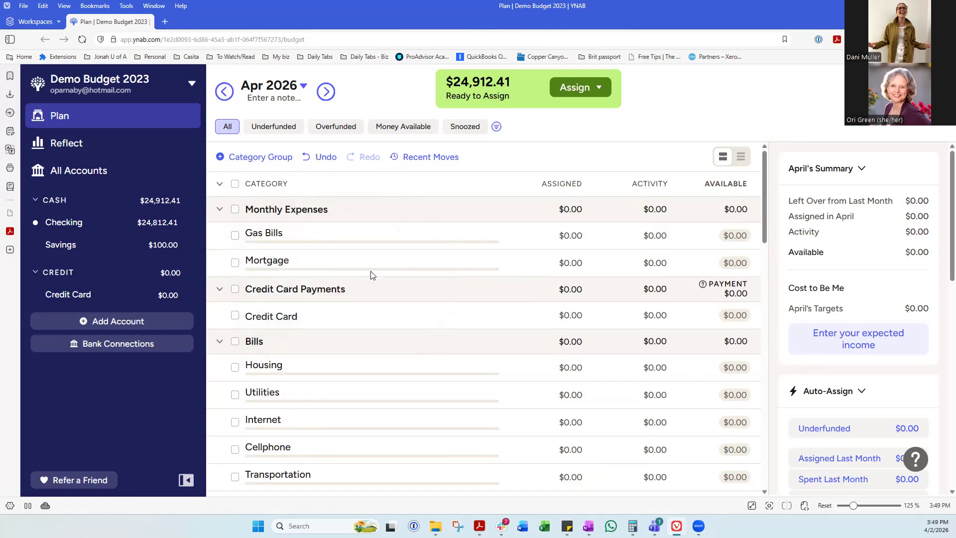
Step: Add an "Electric Bill" category to the Monthly Expenses group
left_click(337, 210)
type("Electric")
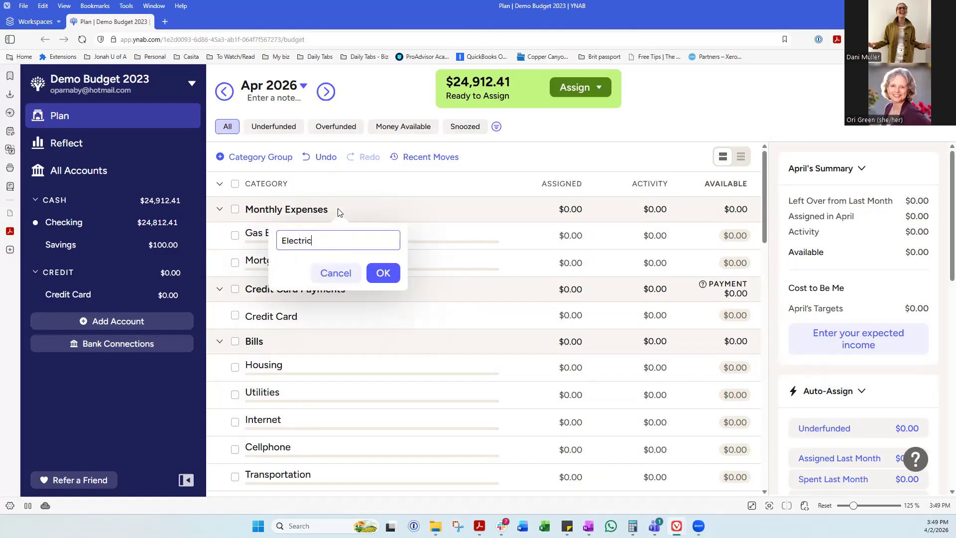
type(" Bill")
left_click(377, 273)
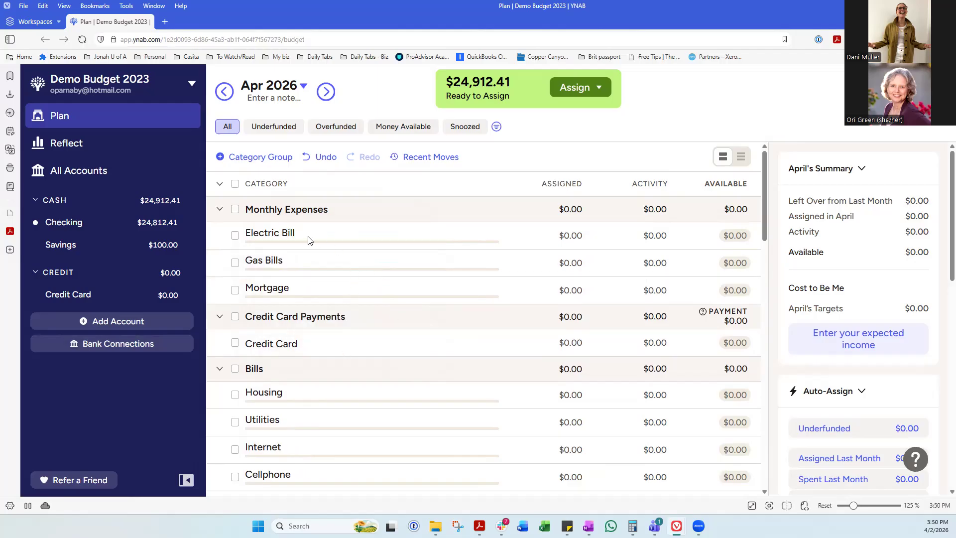
Step: Rename the Gas Bills category as "Gas SW Gas"
left_click(259, 264)
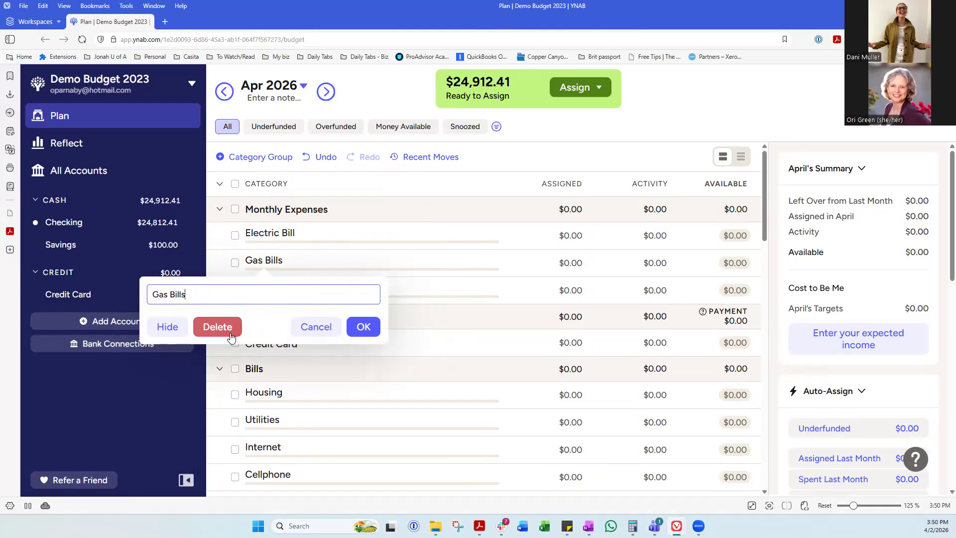
left_click_drag(198, 295, 146, 299)
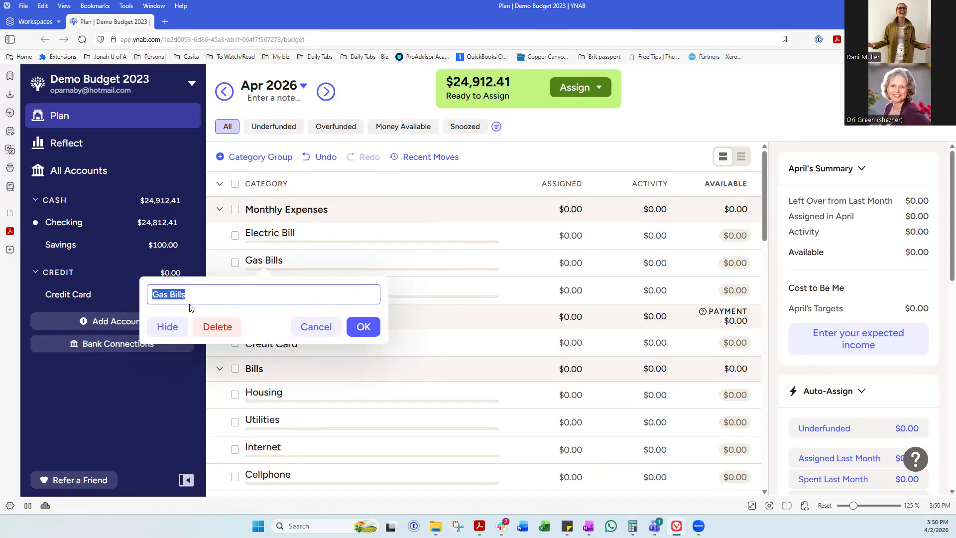
type("Gas")
type("SW Gas")
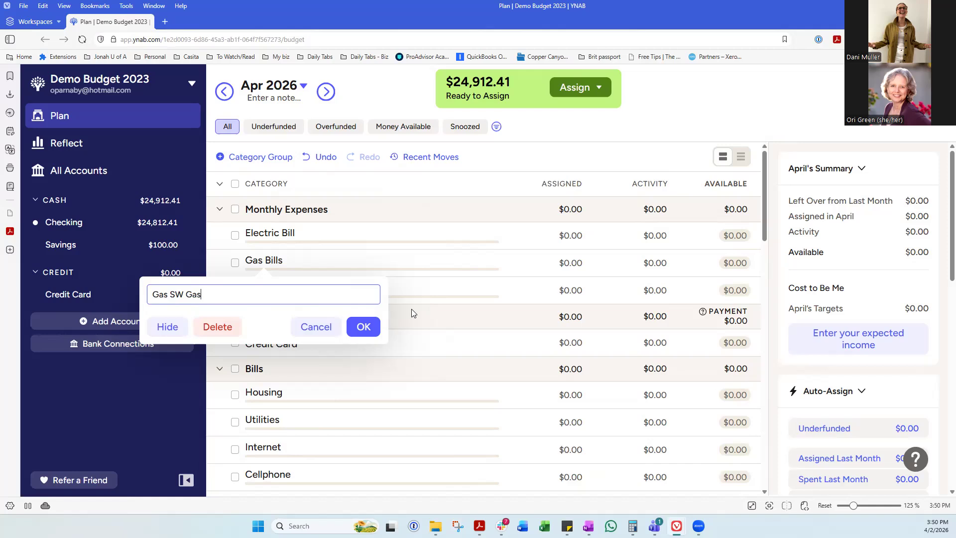
left_click(364, 328)
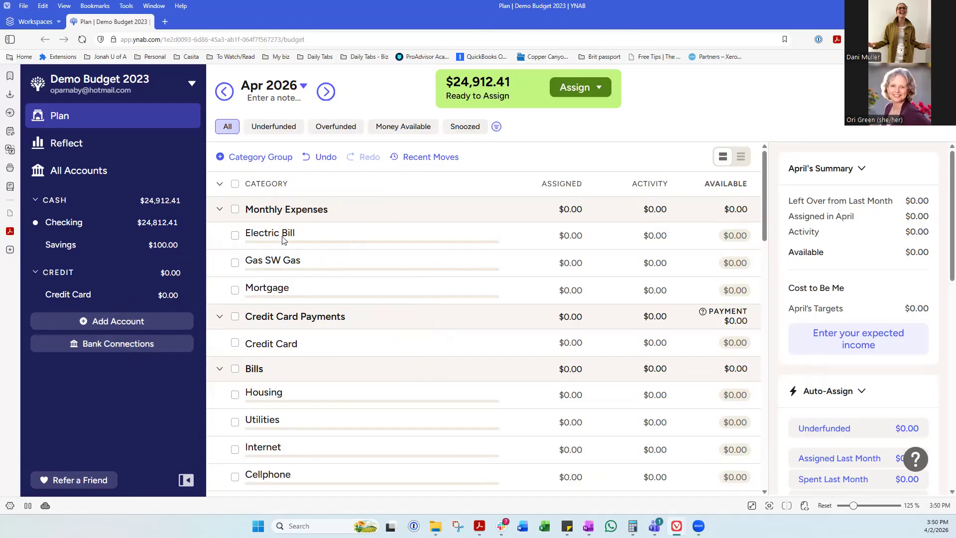
Step: Reorder the Monthly Expenses categories as Mortgage, Gas SW Gas, Electric Bill, and move the group below Credit Card Payments
left_click_drag(267, 291, 273, 233)
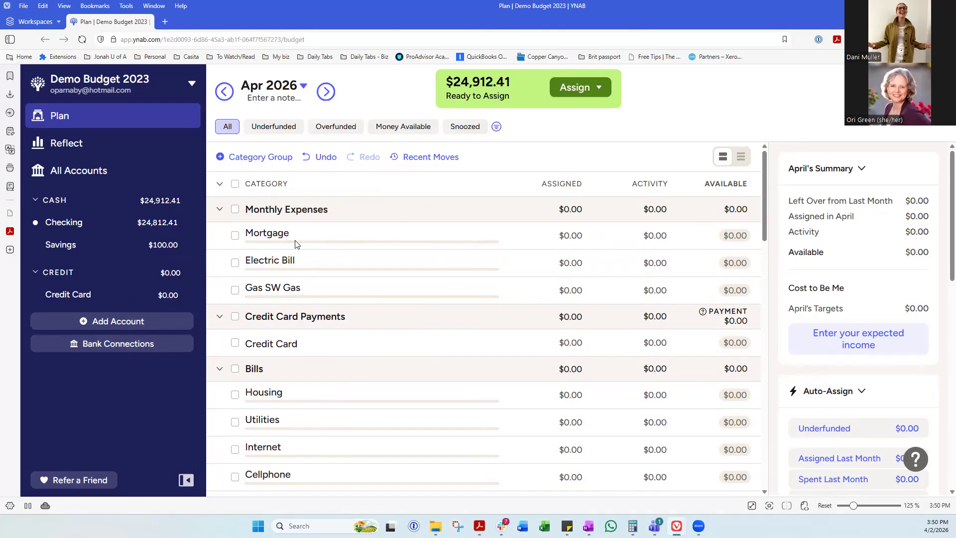
left_click_drag(314, 258, 294, 292)
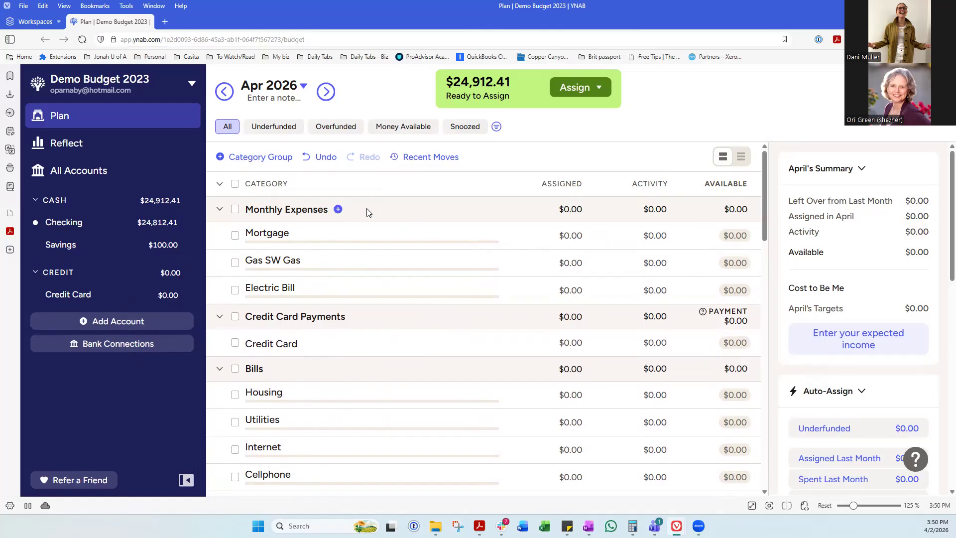
left_click_drag(367, 213, 380, 239)
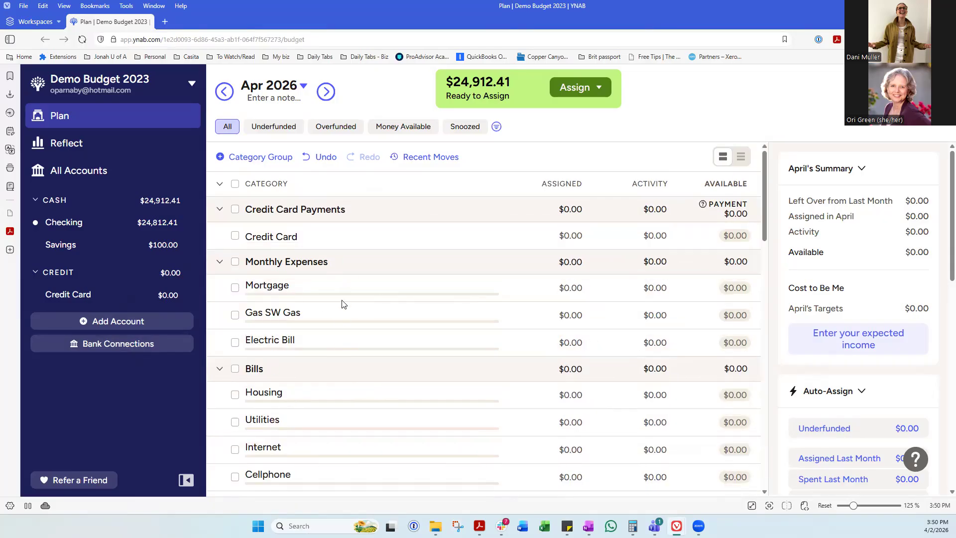
Step: Check the collapsed list of category groups and look inside individual groups such as Monthly Expenses
left_click(218, 185)
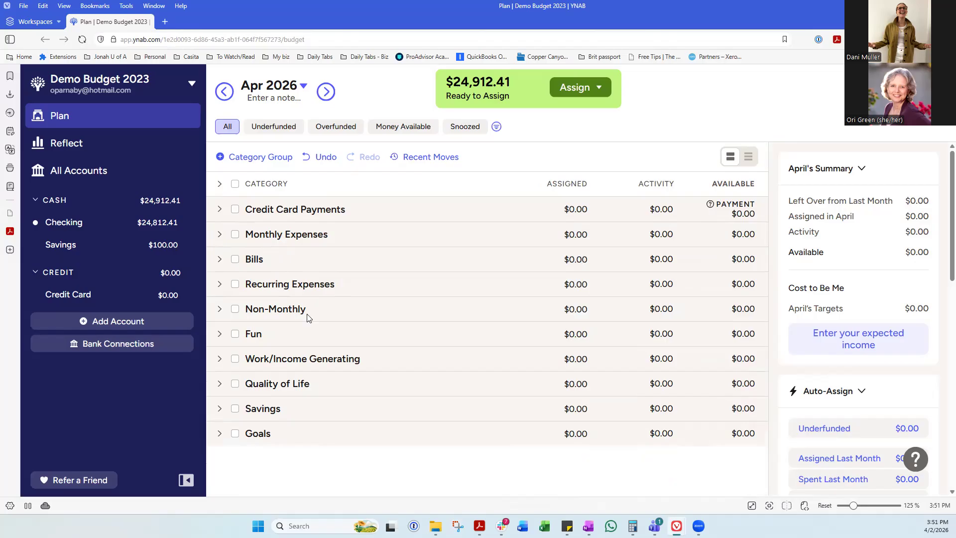
left_click(219, 235)
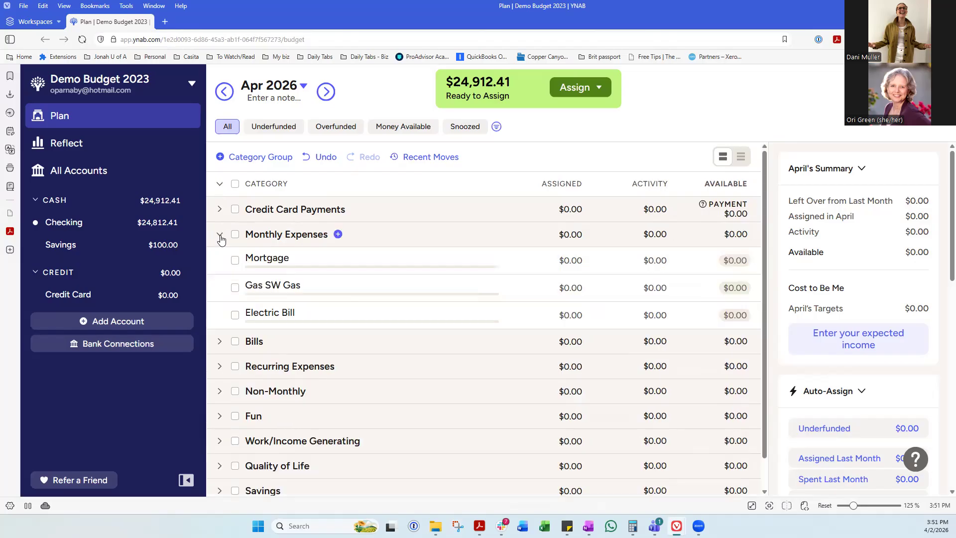
left_click(220, 235)
left_click(219, 284)
left_click(220, 182)
left_click(219, 184)
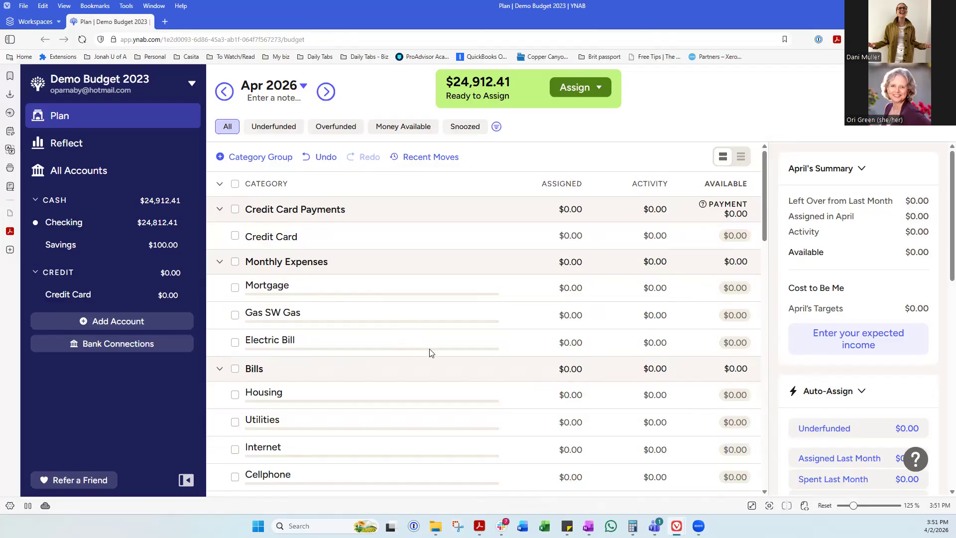
Step: Review the categories in each group, from Bills and Recurring Expenses through Non-Monthly and Fun
scroll(431, 353, "down", 2)
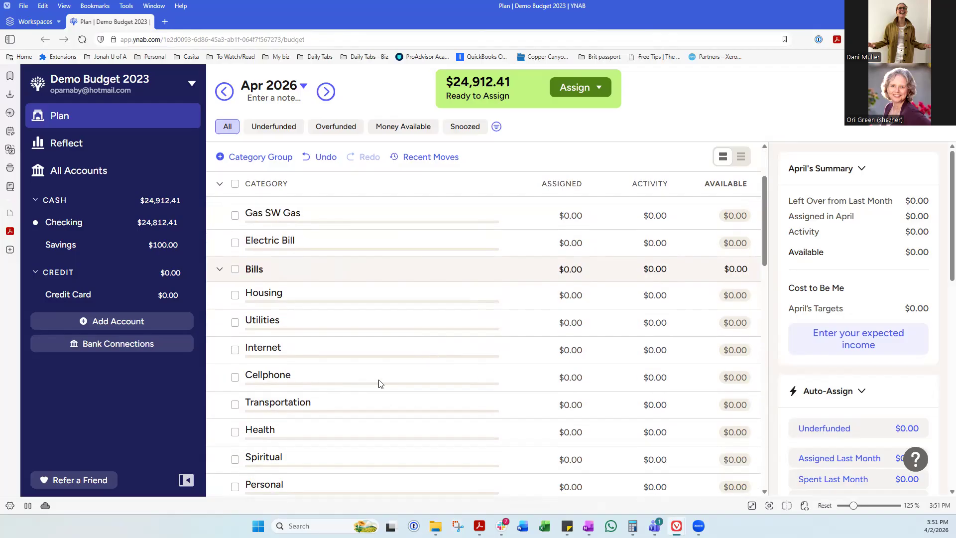
scroll(411, 380, "down", 1)
scroll(412, 380, "down", 2)
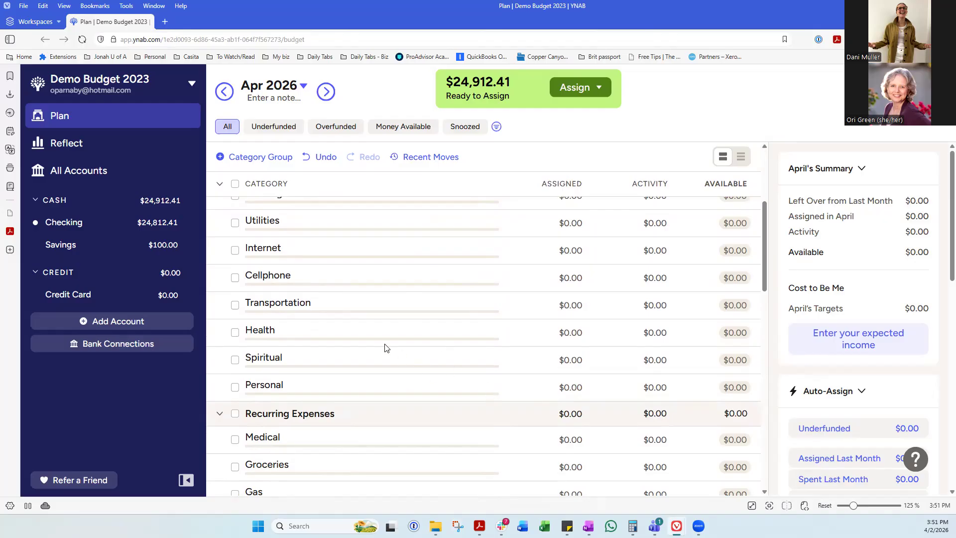
scroll(387, 347, "up", 1)
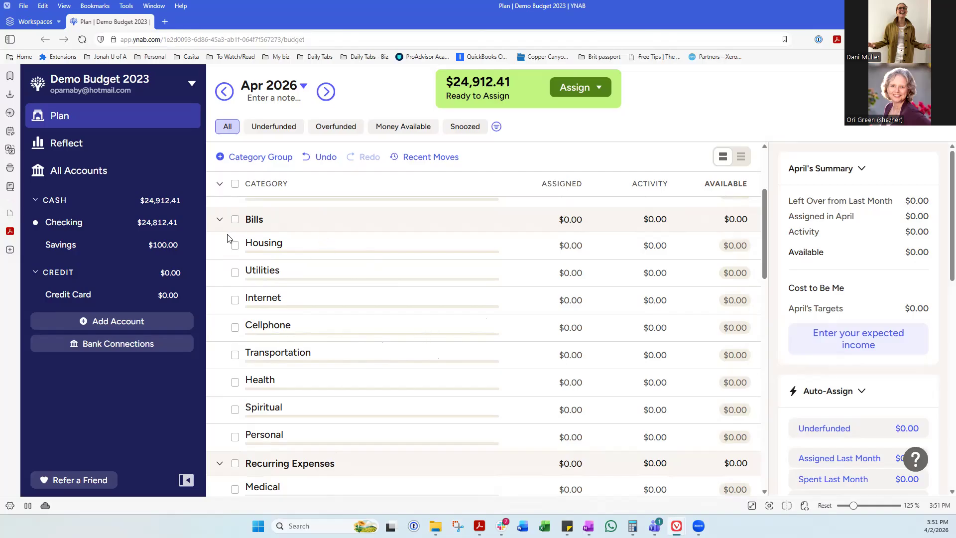
left_click(220, 184)
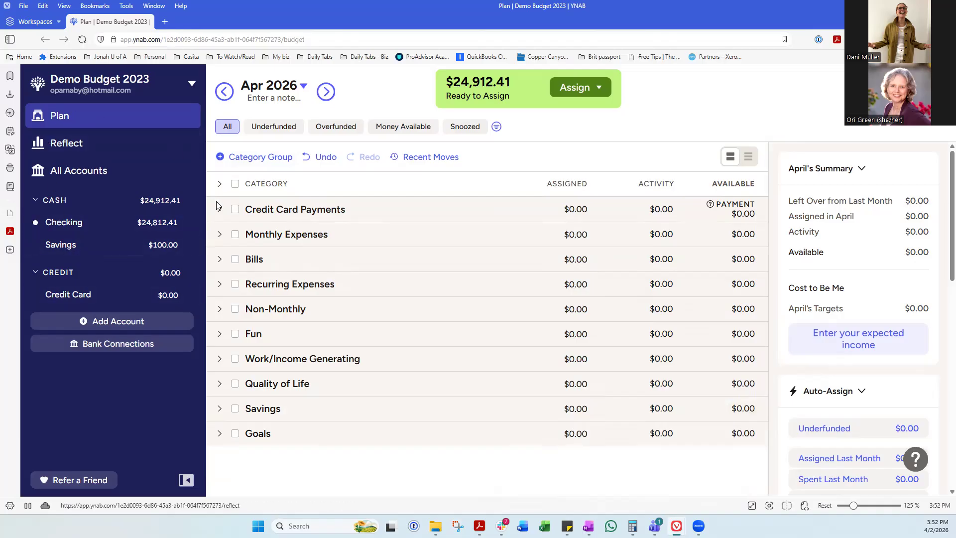
left_click(220, 184)
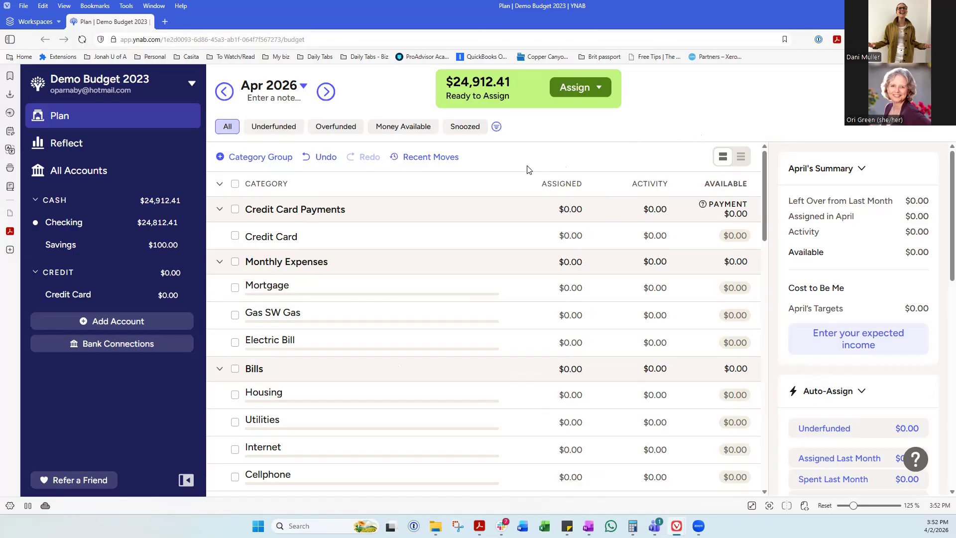
mouse_move(527, 177)
scroll(398, 338, "down", 10)
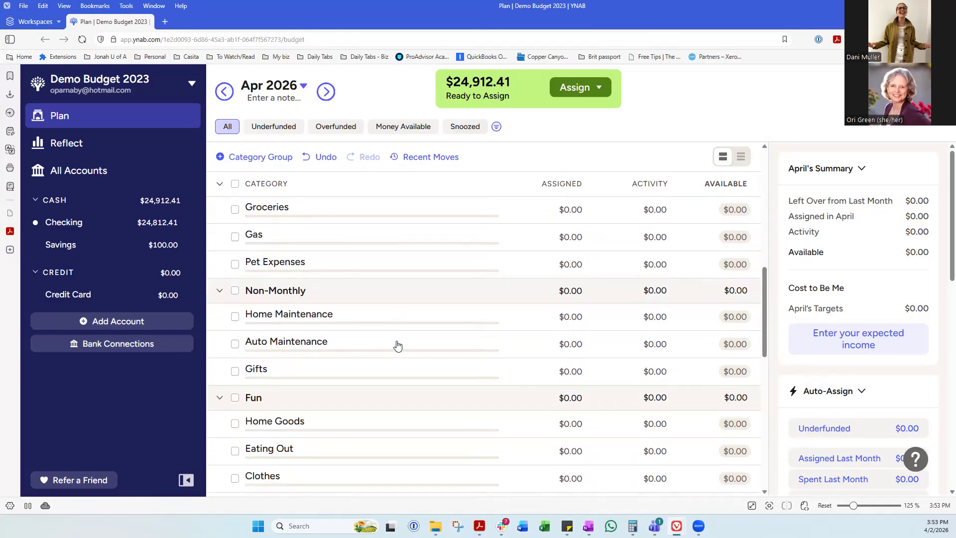
Step: Review the remaining categories, from Recurring Expenses, Non-Monthly and Fun through Quality of Life, Savings and Goals
scroll(398, 346, "down", 10)
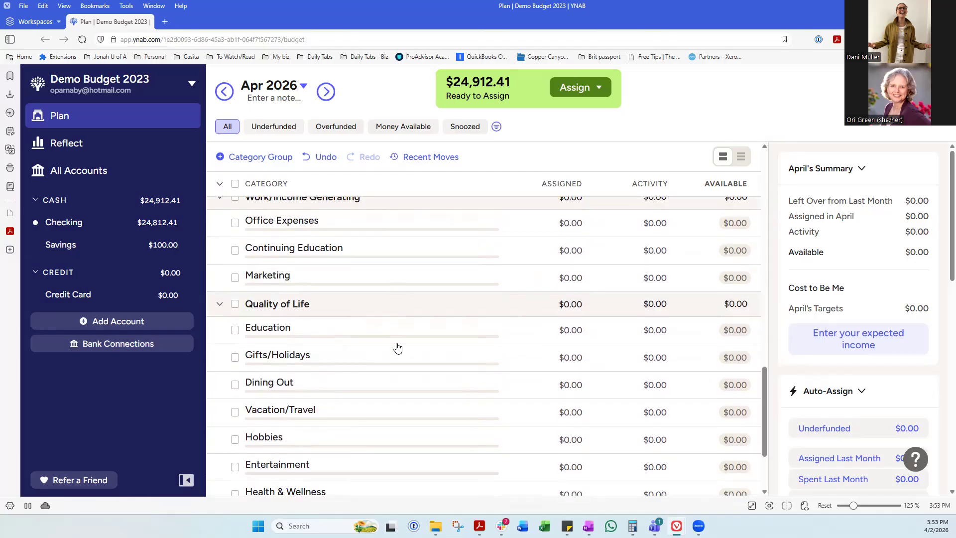
scroll(397, 347, "down", 3)
scroll(427, 359, "up", 4)
scroll(427, 360, "up", 5)
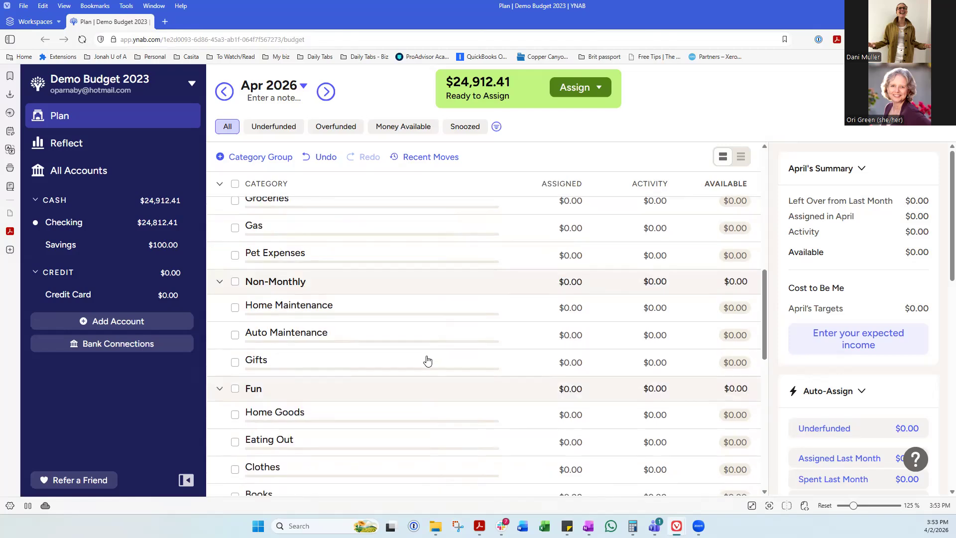
scroll(427, 361, "up", 6)
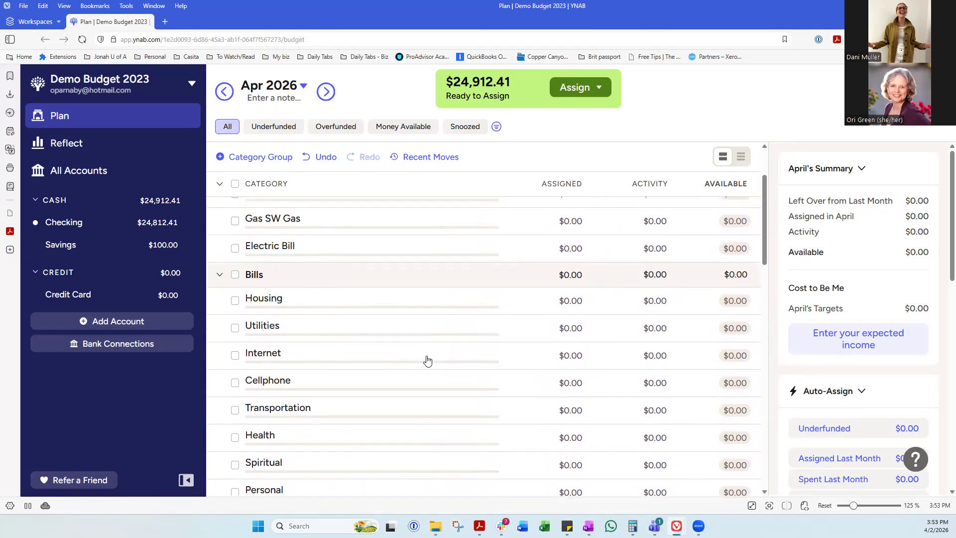
scroll(428, 360, "up", 2)
scroll(429, 361, "down", 3)
scroll(431, 365, "down", 3)
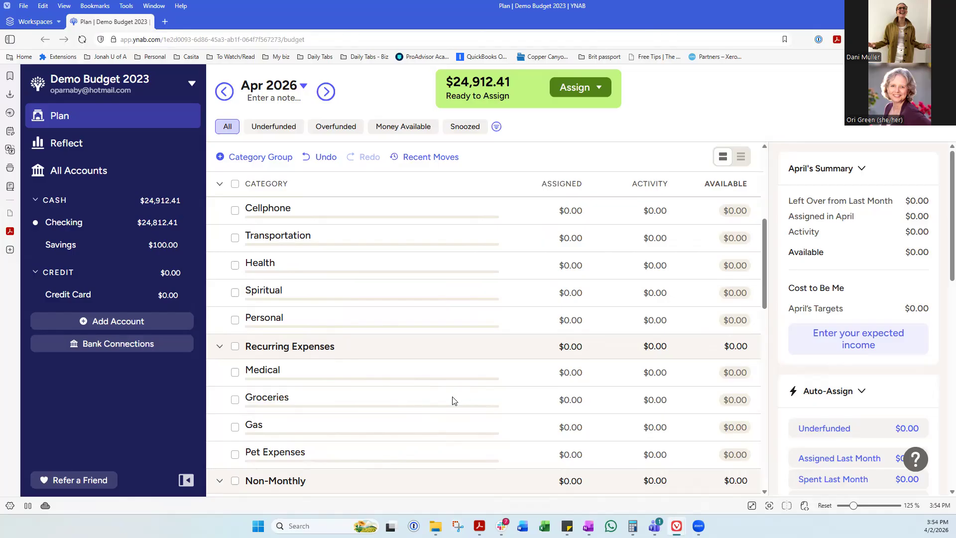
scroll(452, 400, "down", 1)
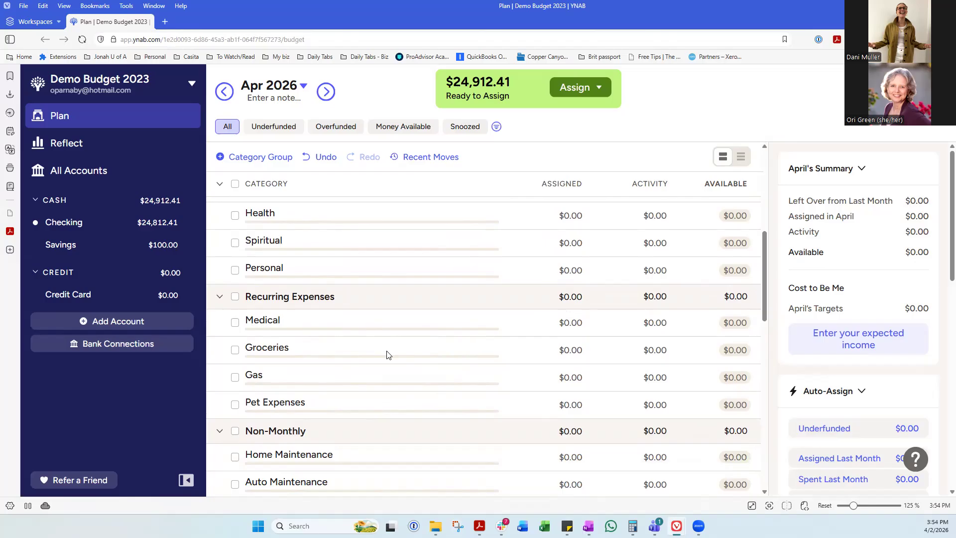
scroll(389, 355, "down", 12)
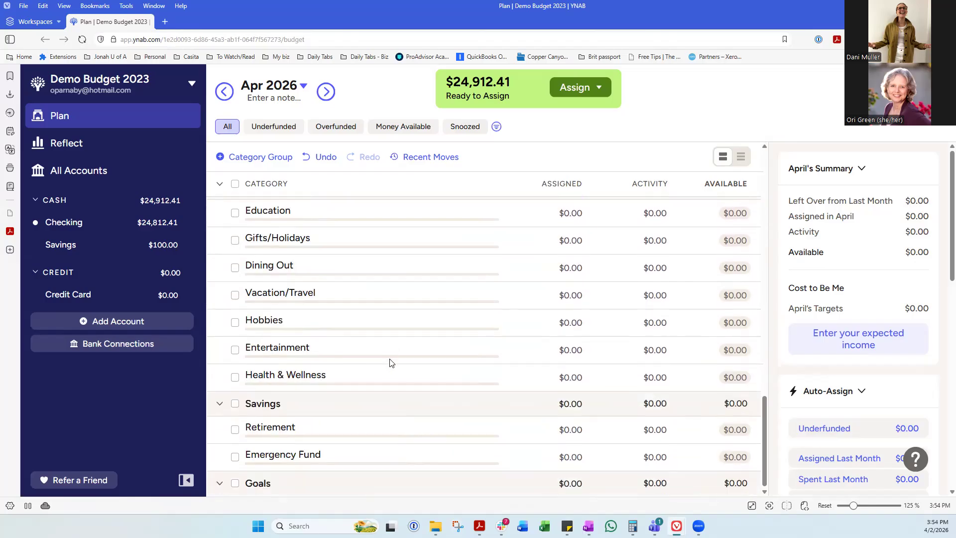
Step: Add a category named "Wedding" at the end of the Quality of Life group
scroll(380, 409, "up", 3)
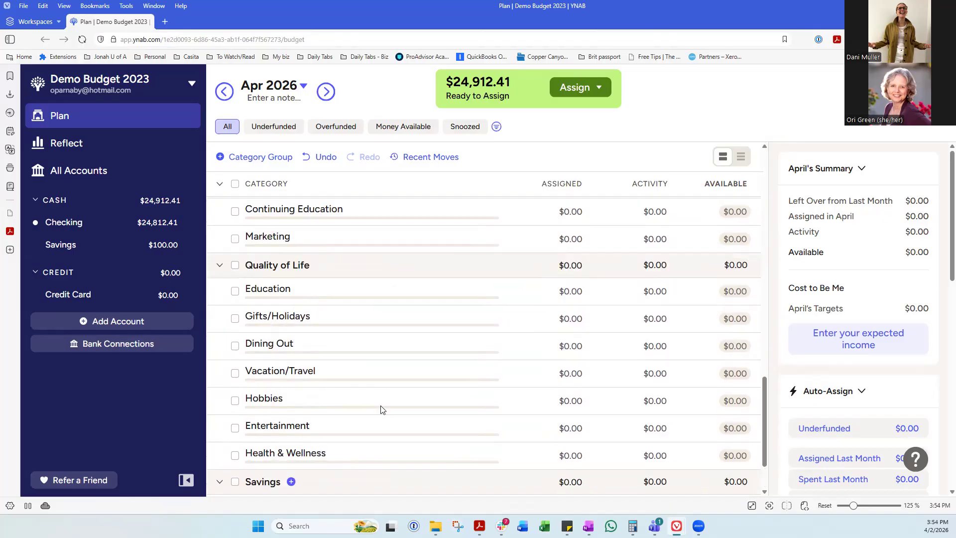
mouse_move(338, 291)
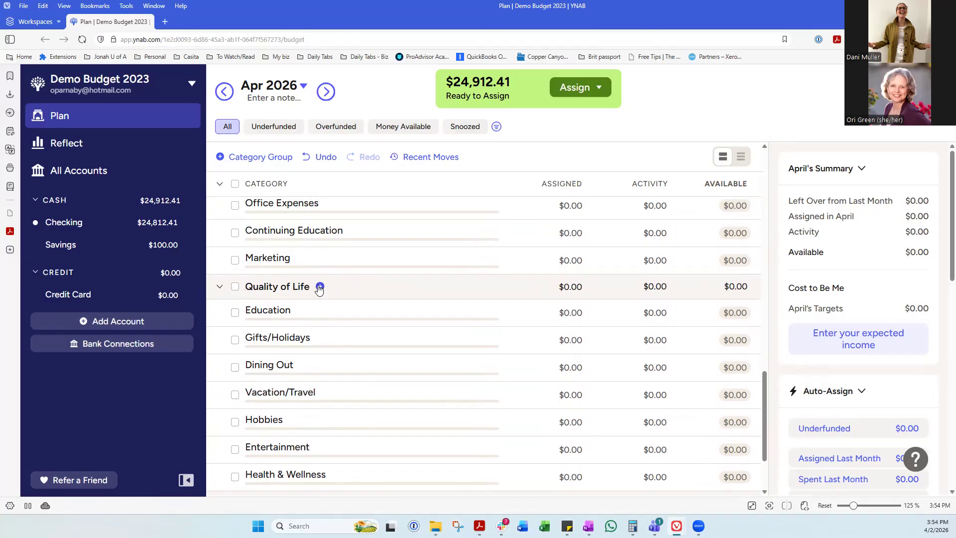
left_click(319, 287)
type("Wedding")
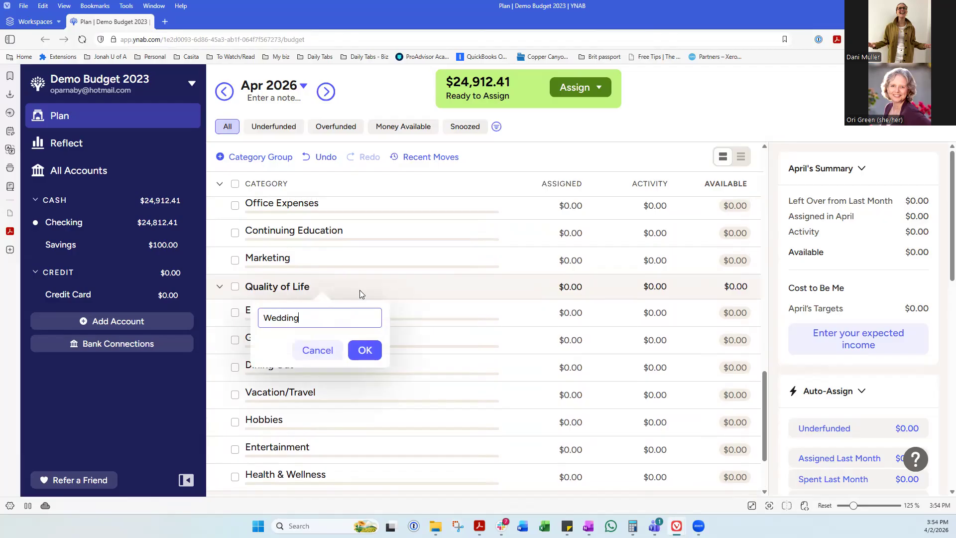
left_click(354, 350)
mouse_move(294, 383)
left_mouse_down()
mouse_move(292, 493)
mouse_move(301, 426)
mouse_move(294, 468)
mouse_move(294, 450)
left_mouse_up()
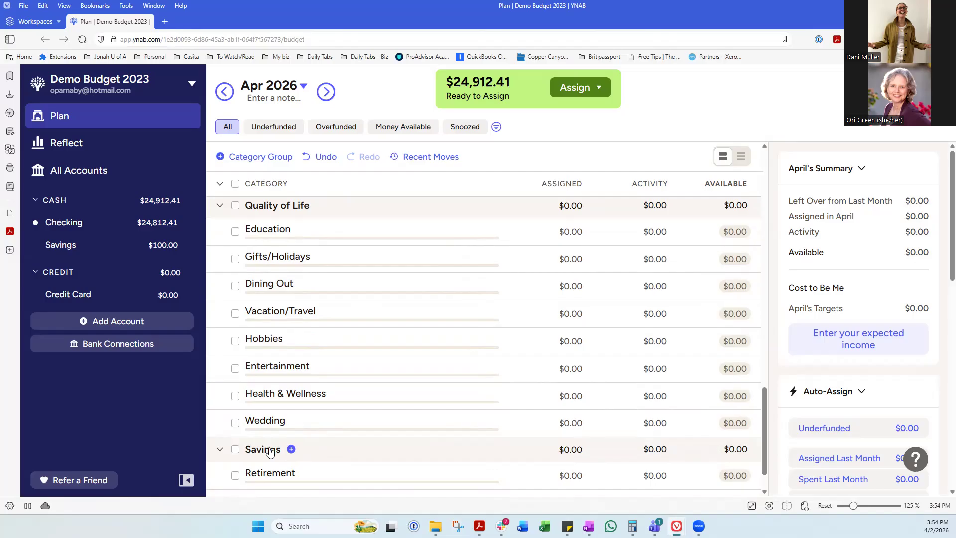
left_click(329, 430)
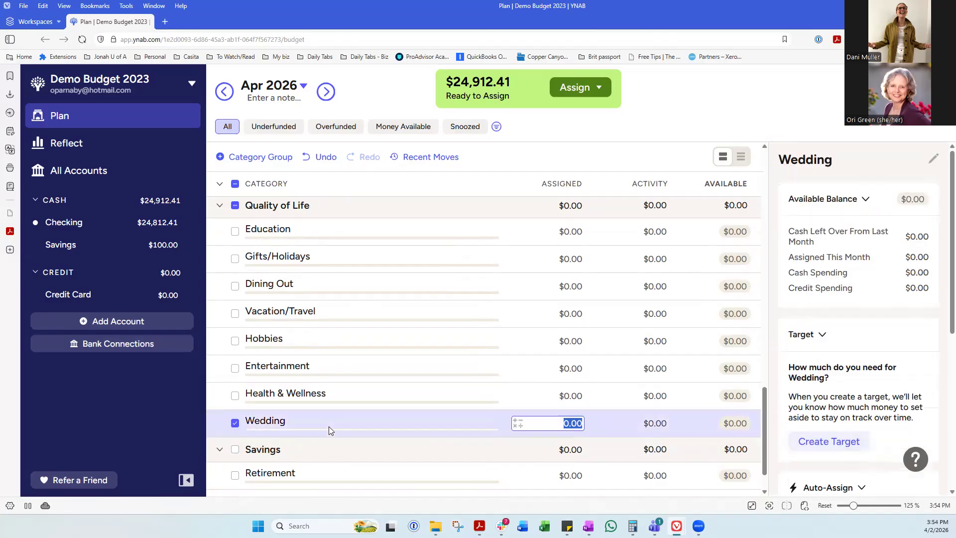
left_click(238, 423)
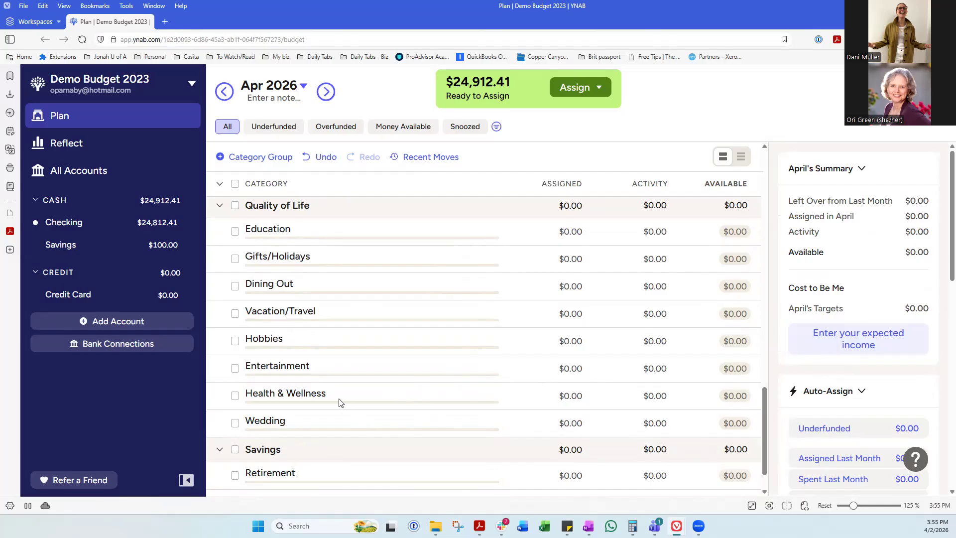
Step: Add a category named "Visit Family" to the Goals group
scroll(359, 428, "down", 1)
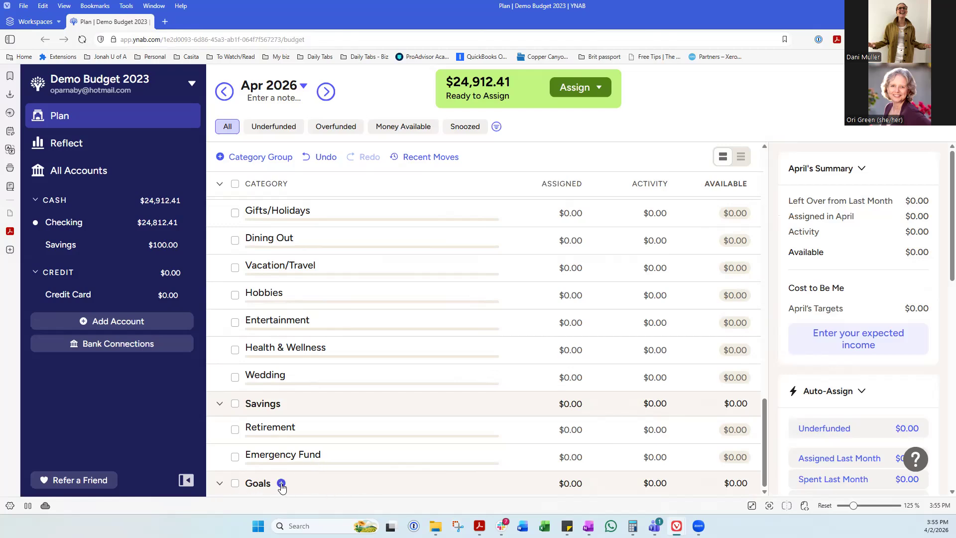
left_click(281, 483)
type("Visit Fam")
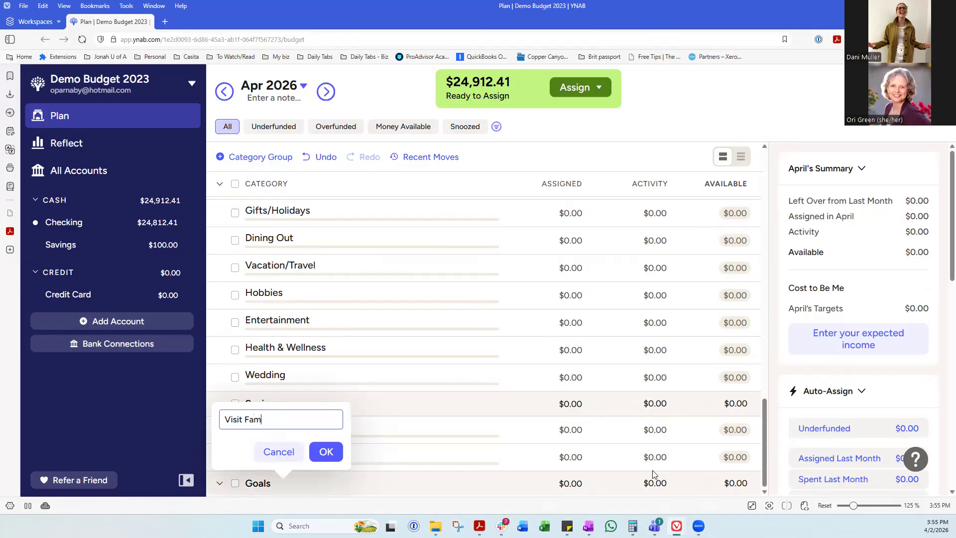
type("ily")
left_click(327, 452)
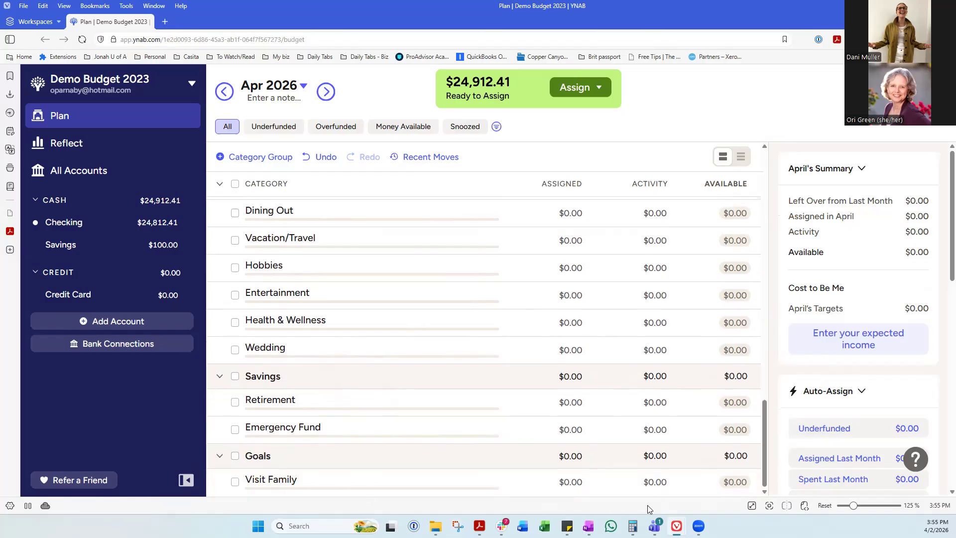
left_click(550, 482)
Step: Move the Utilities category above Housing in the Bills group
left_click_drag(256, 456, 277, 465)
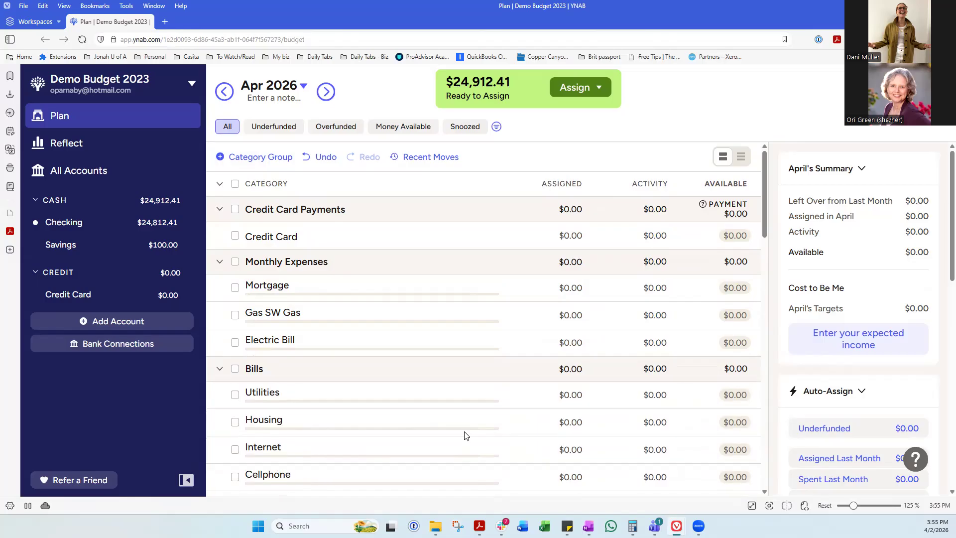
left_click(262, 394)
left_click(304, 371)
left_click(310, 374)
left_click(301, 377)
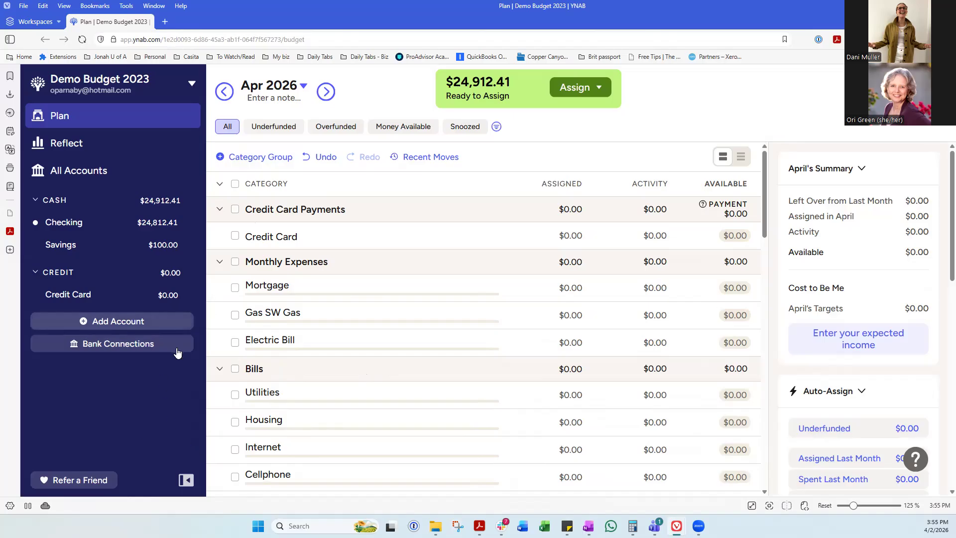
Step: View the Checking account's transactions and try to link a new account through Chase
left_click(59, 221)
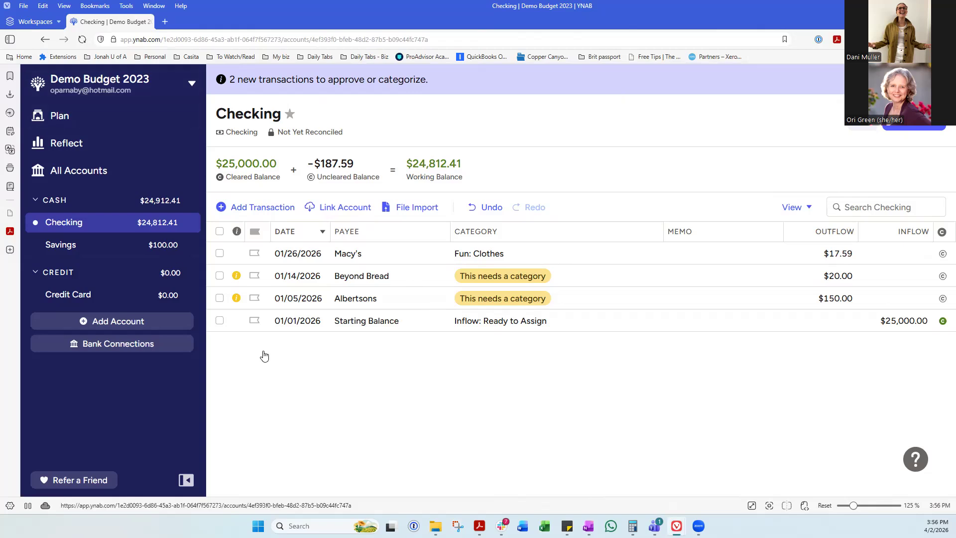
left_click(119, 326)
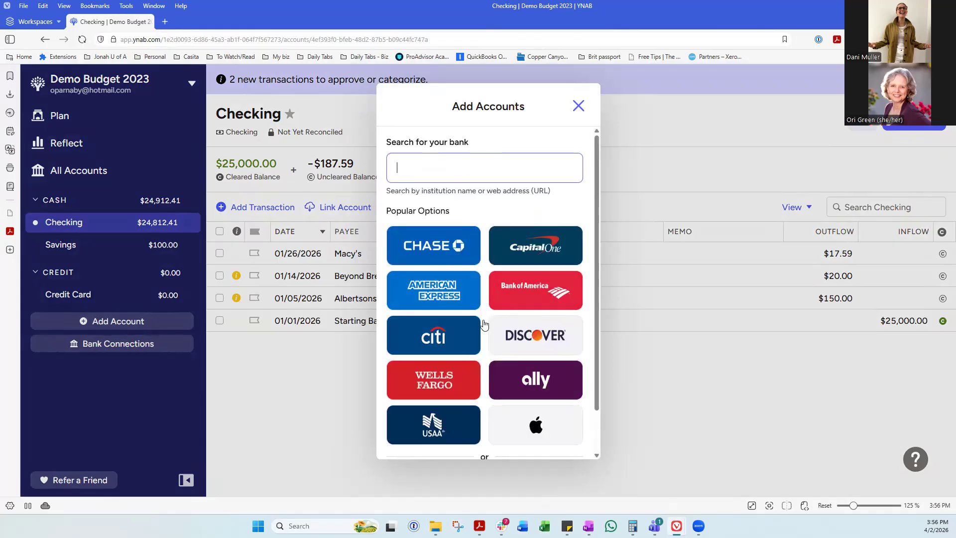
left_click(448, 257)
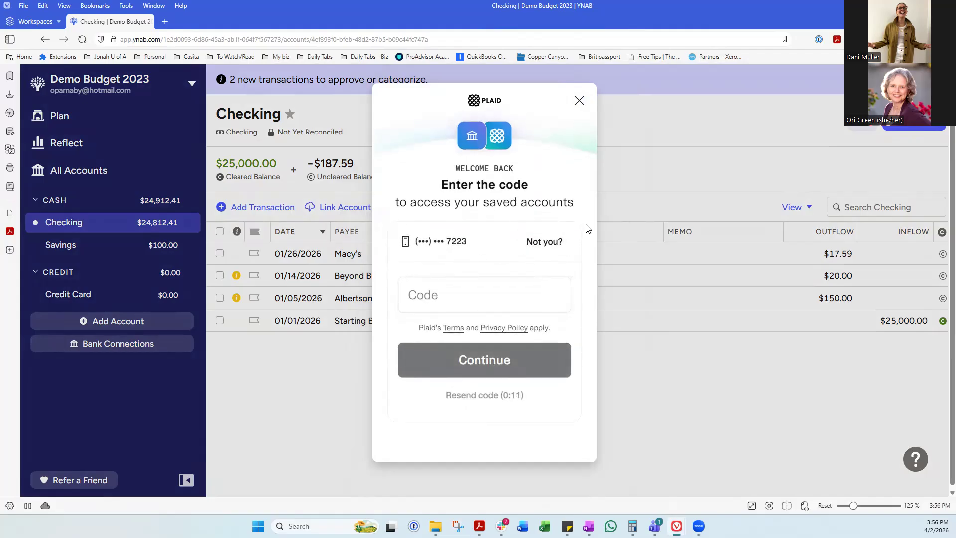
left_click(580, 100)
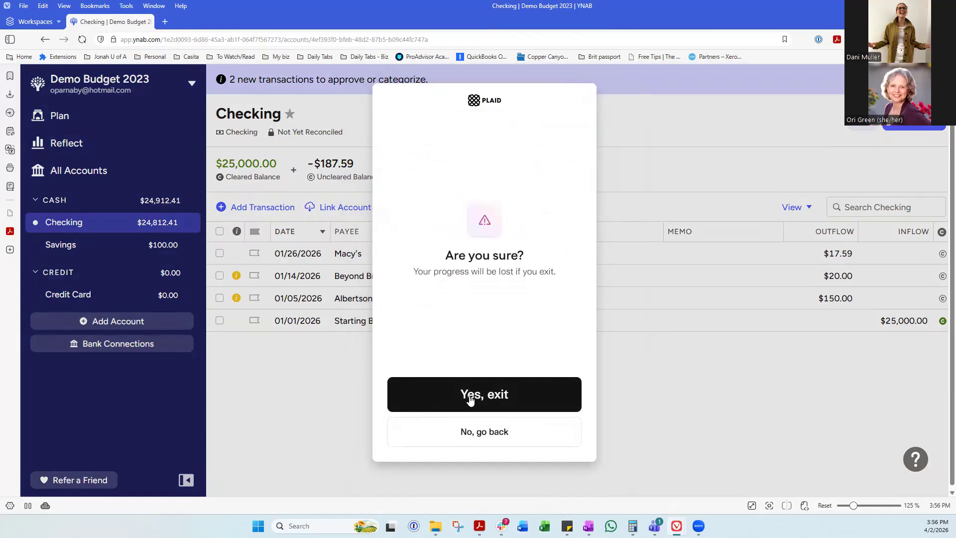
left_click(485, 400)
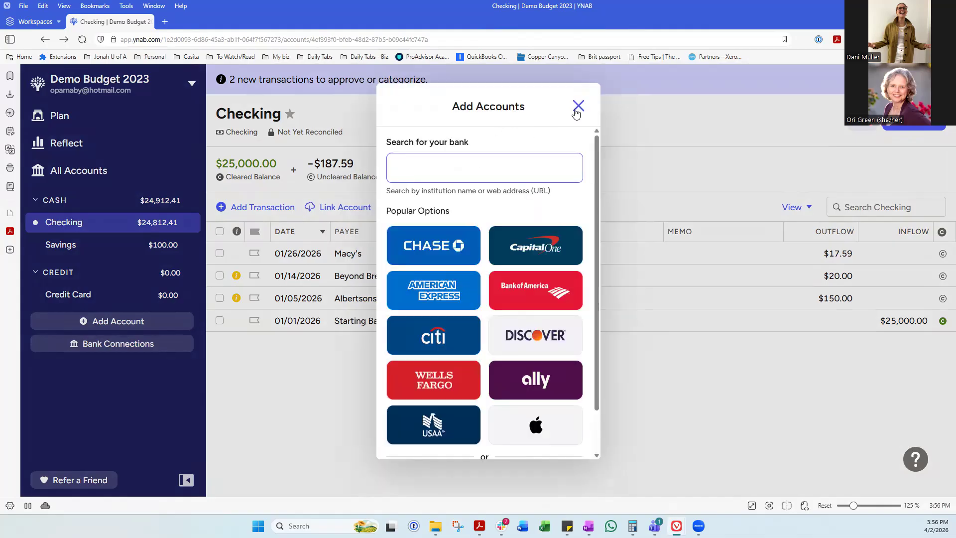
left_click(580, 106)
Step: Start adding an unlinked account with the nickname "Checking 123" and open its account type choices
left_click(123, 321)
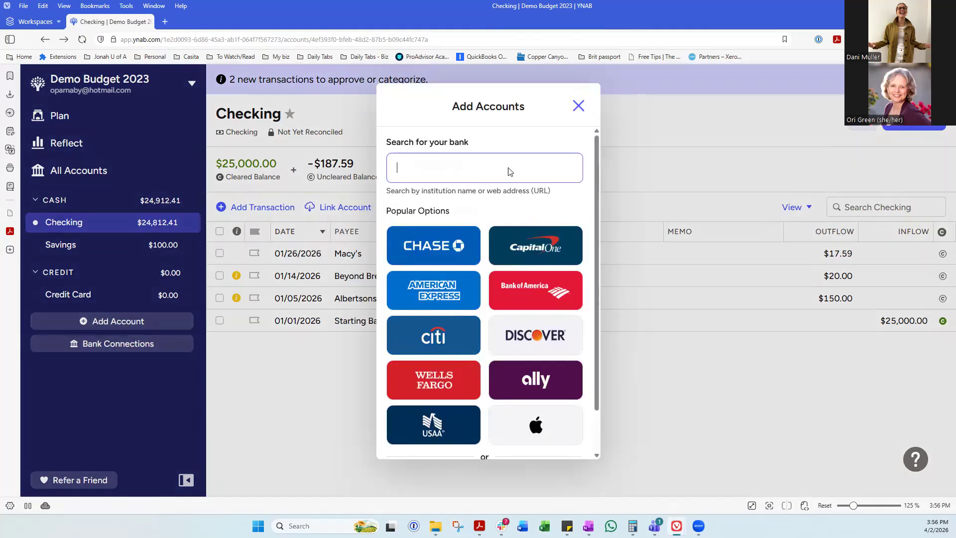
scroll(439, 429, "down", 2)
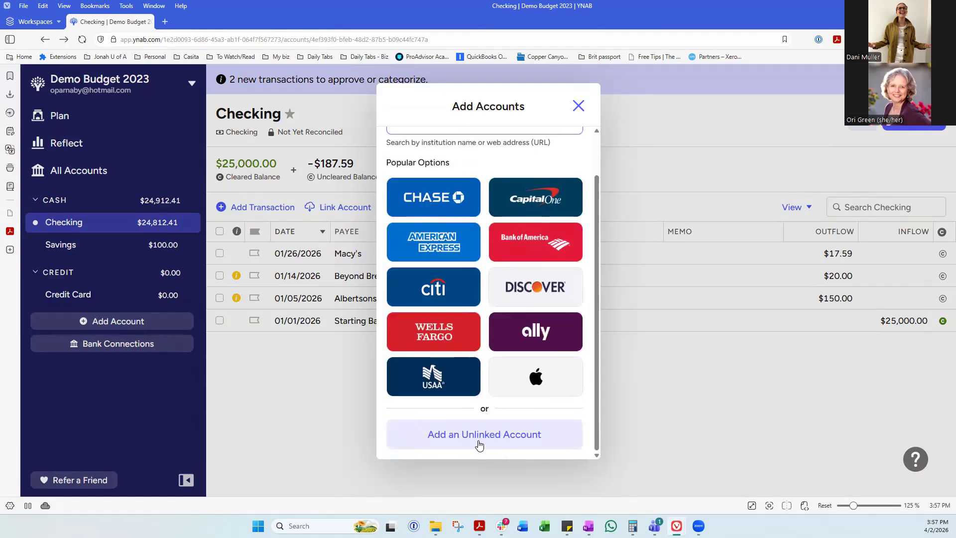
left_click(427, 208)
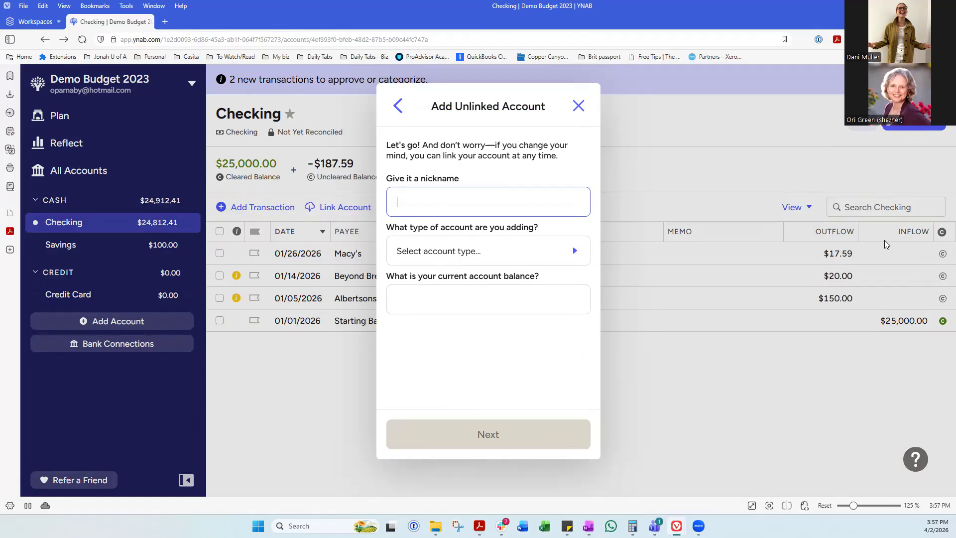
type("Checking 123")
left_click(472, 258)
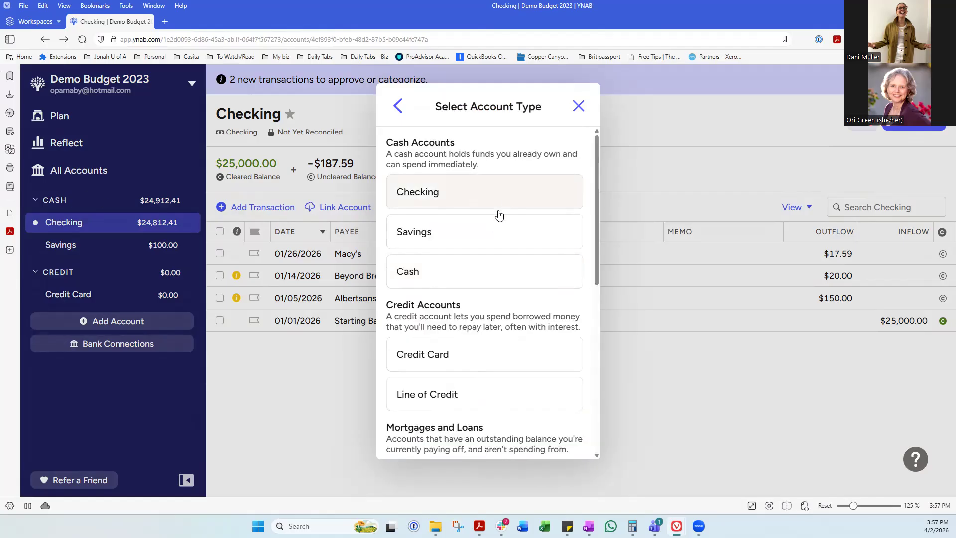
Step: Look through the cash, credit, mortgage and loan account types and set the new account's type to Cash
scroll(460, 221, "down", 1)
scroll(468, 216, "up", 1)
scroll(495, 337, "down", 4)
scroll(460, 379, "down", 2)
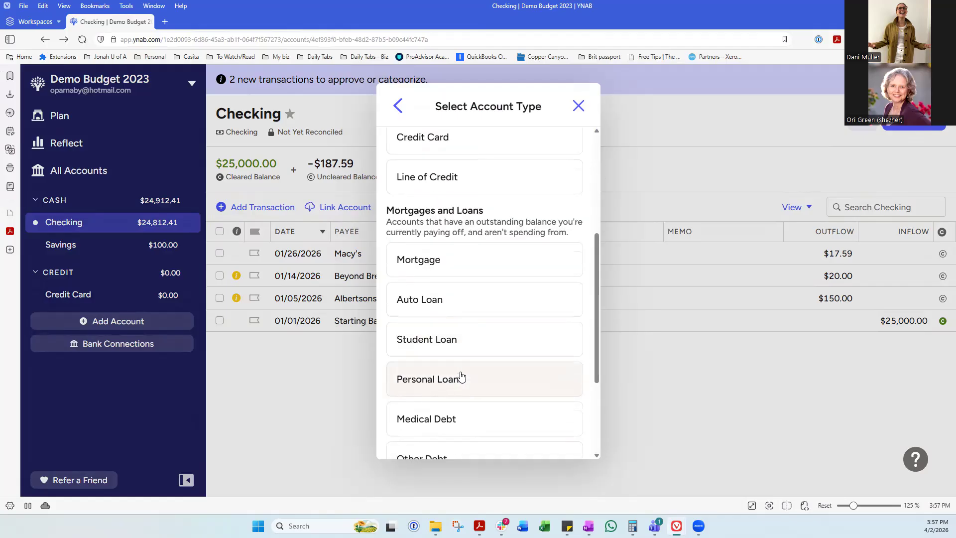
scroll(488, 374, "up", 1)
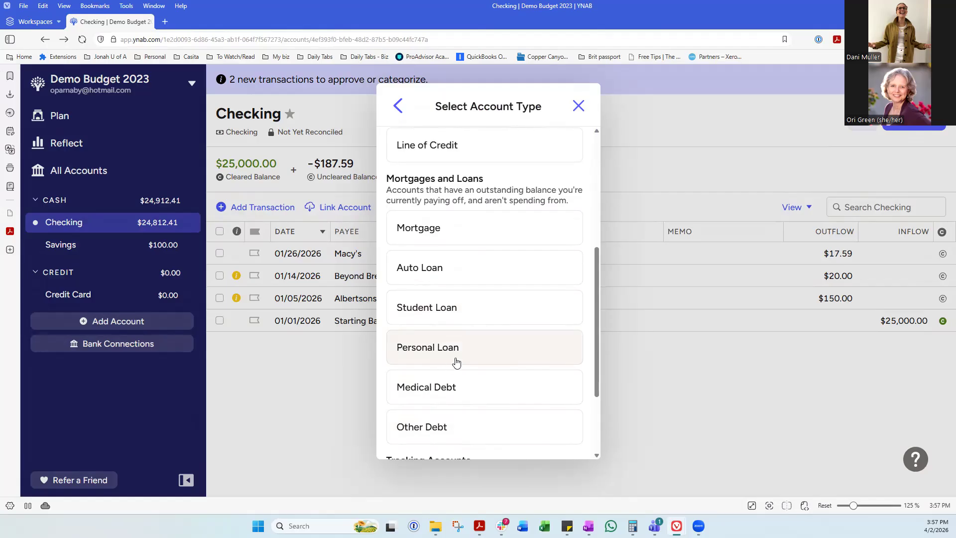
scroll(457, 359, "up", 2)
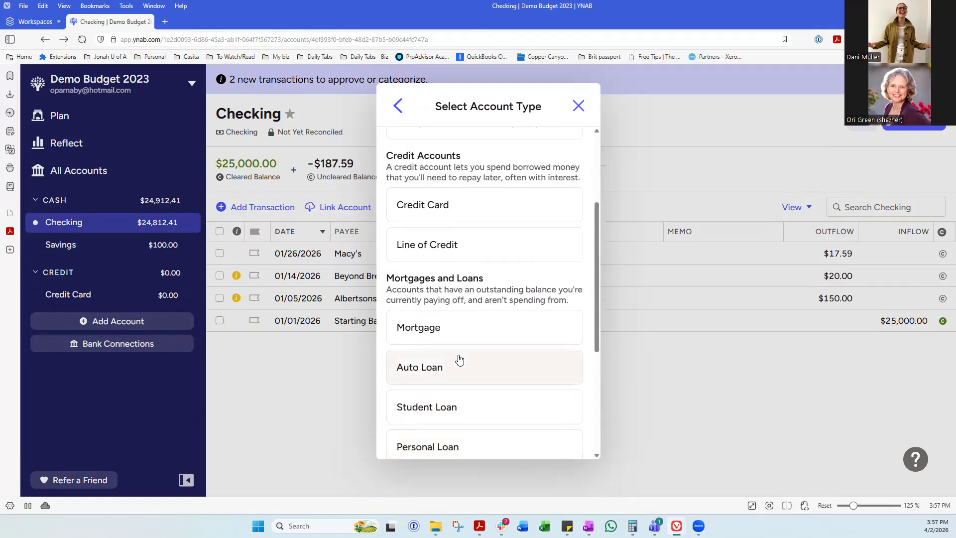
scroll(458, 359, "up", 3)
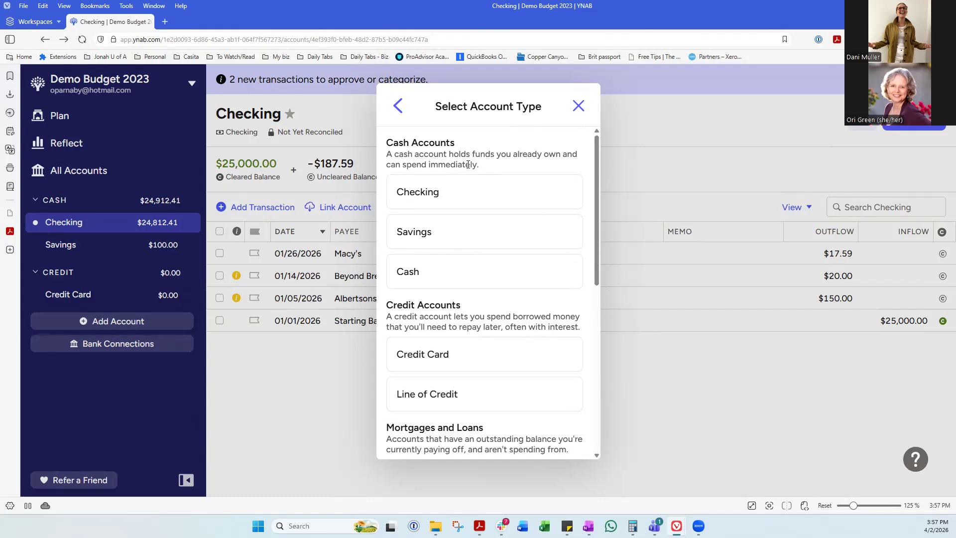
left_click(448, 276)
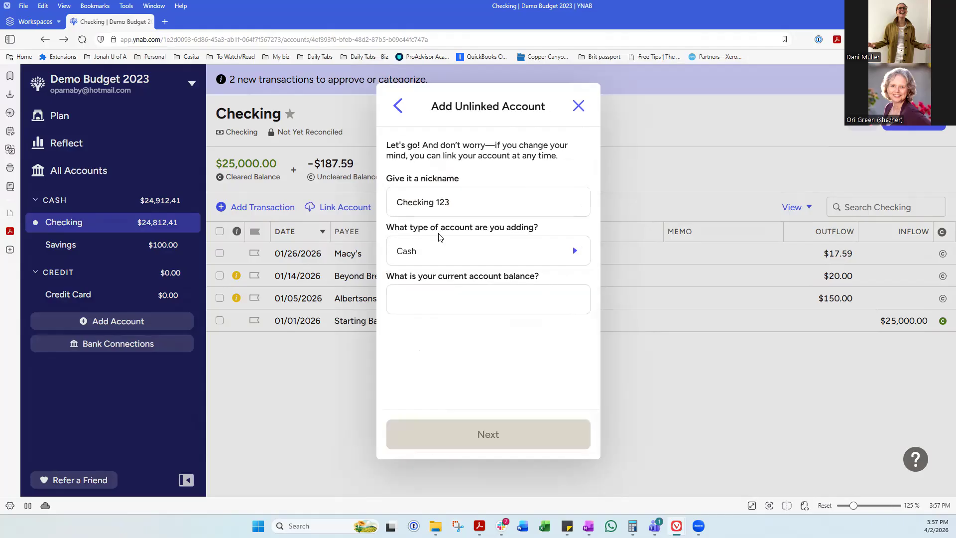
Step: Change the new account's nickname to "Household Cash", set its current balance to 100 and finish adding it
type("Household")
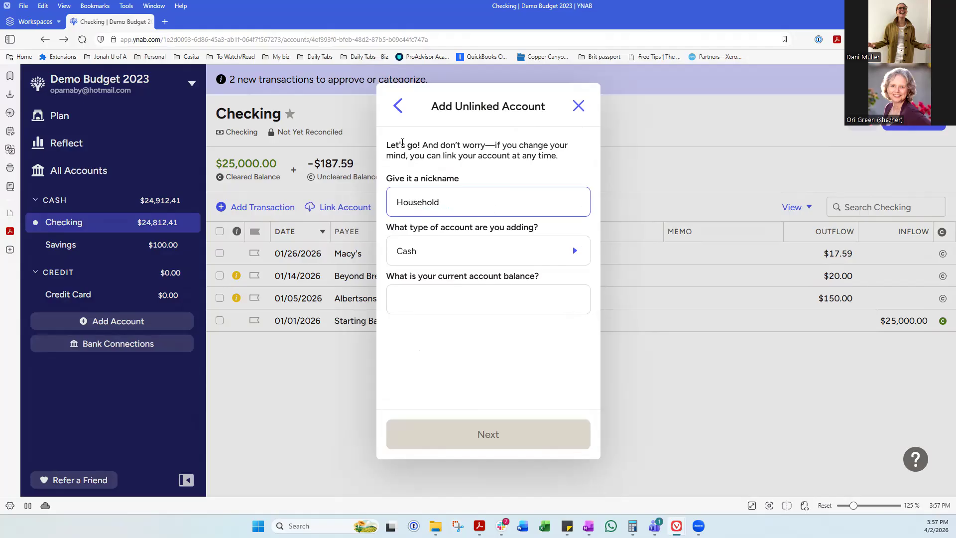
type(" Cash")
left_click(470, 306)
type("100")
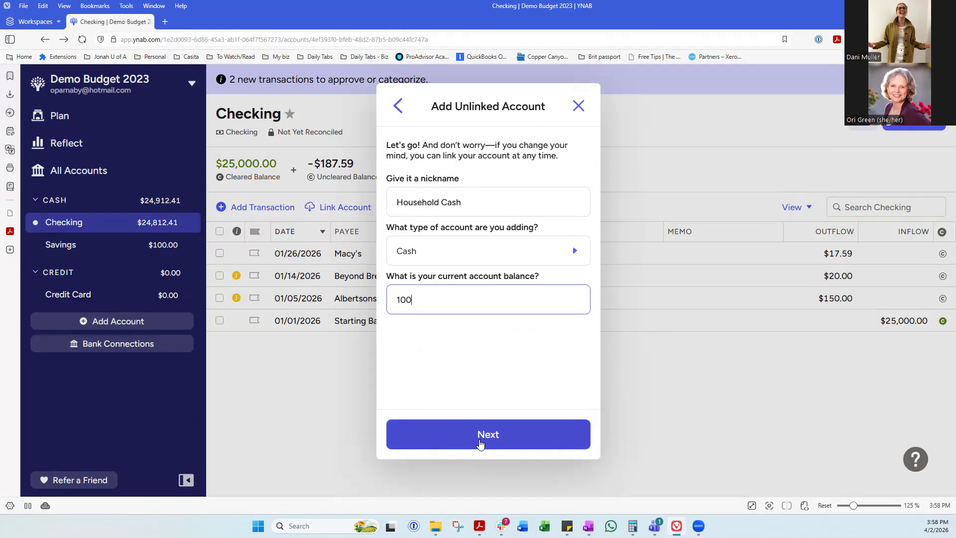
left_click(476, 437)
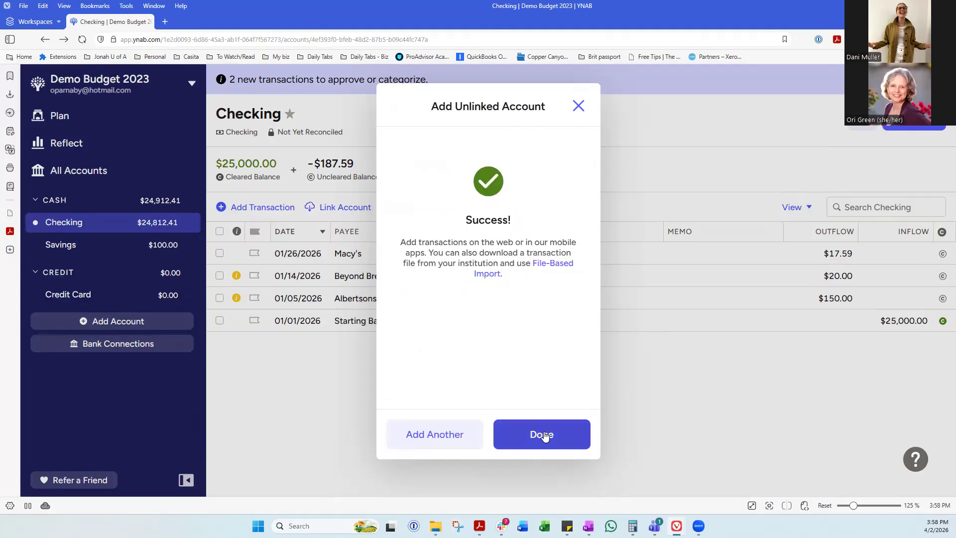
left_click(545, 436)
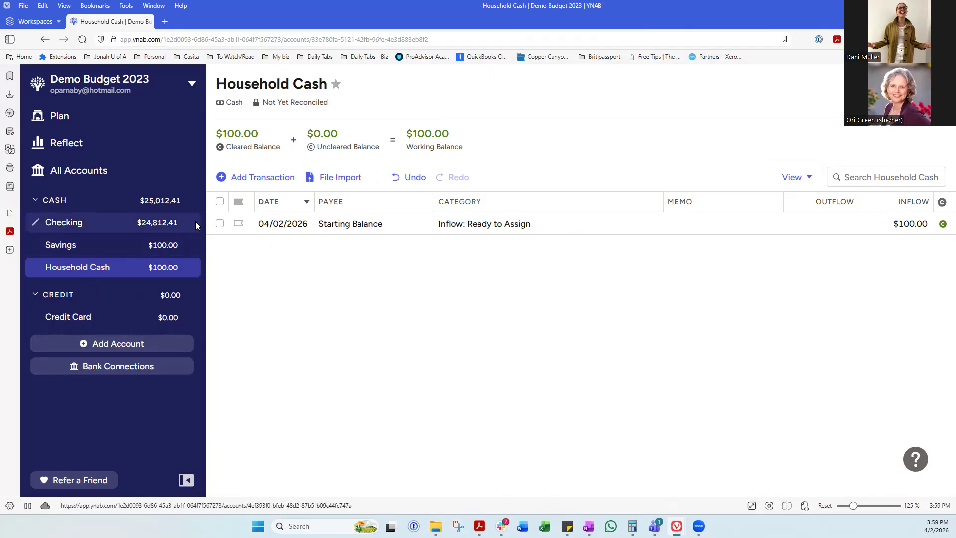
Step: Open the Checking account and look through the full list of managed bank connections
left_click(85, 227)
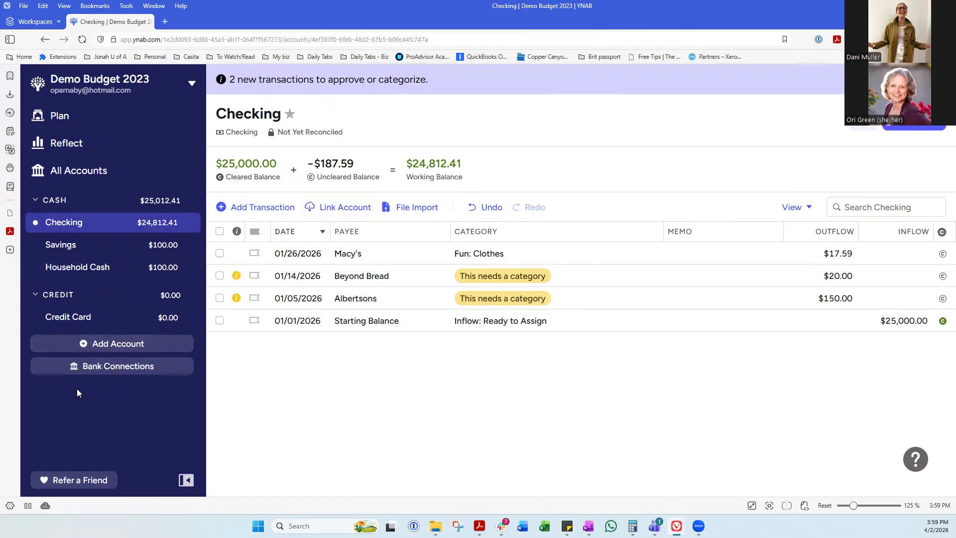
left_click(117, 367)
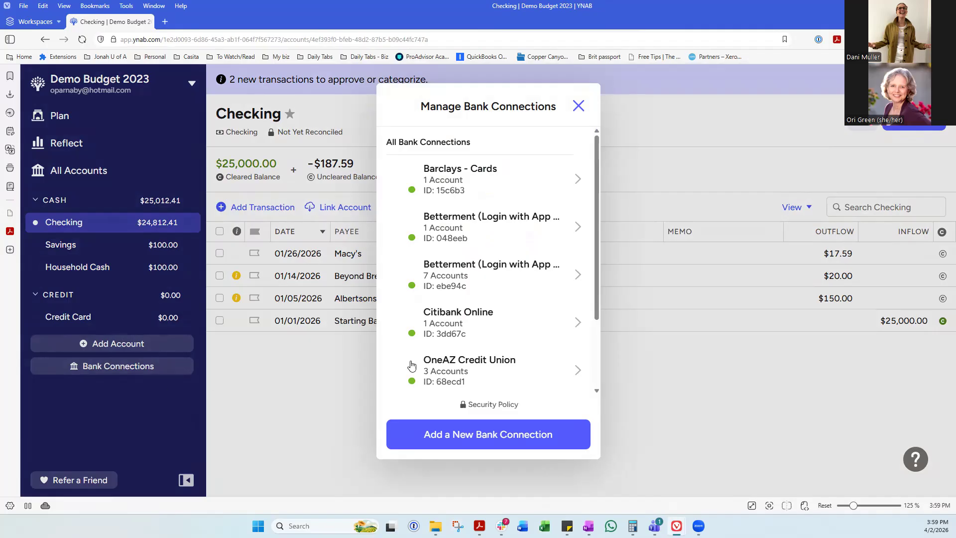
scroll(475, 278, "down", 1)
scroll(475, 277, "down", 2)
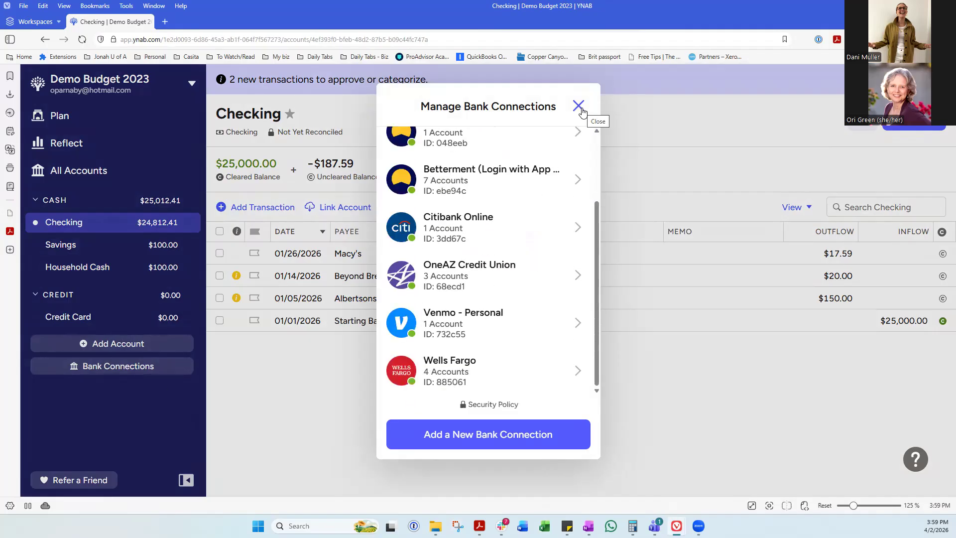
left_click(580, 108)
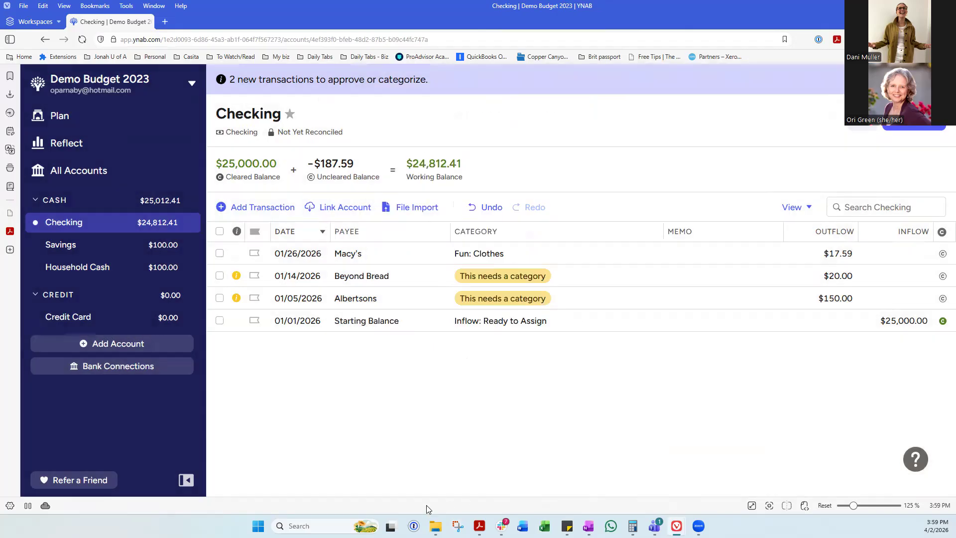
Step: View the plan and account options and the list of recent plans that can be opened
left_click(192, 83)
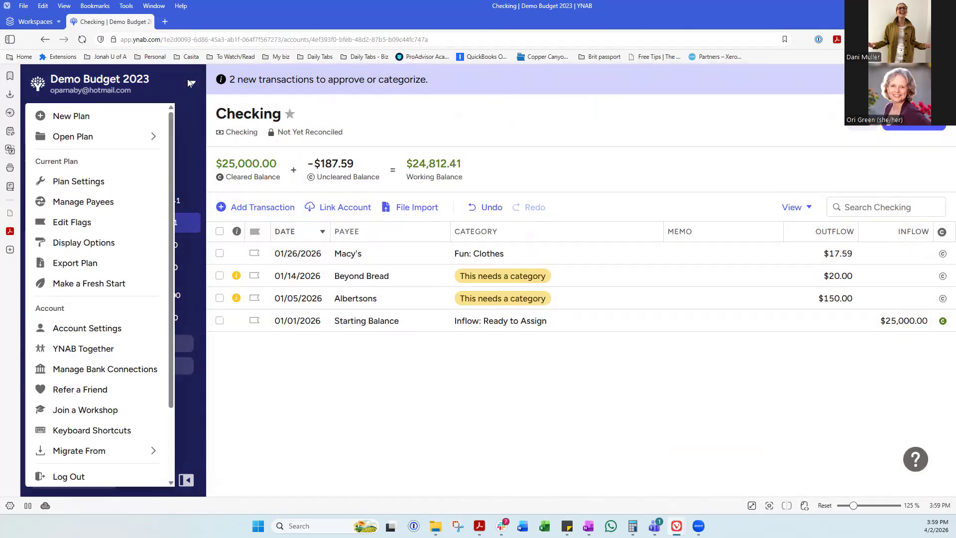
mouse_move(100, 140)
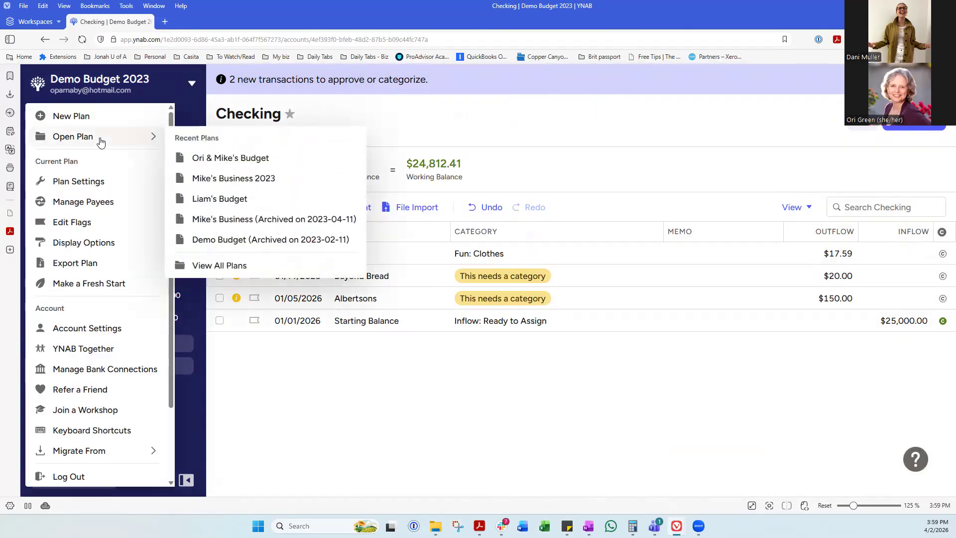
left_click(454, 145)
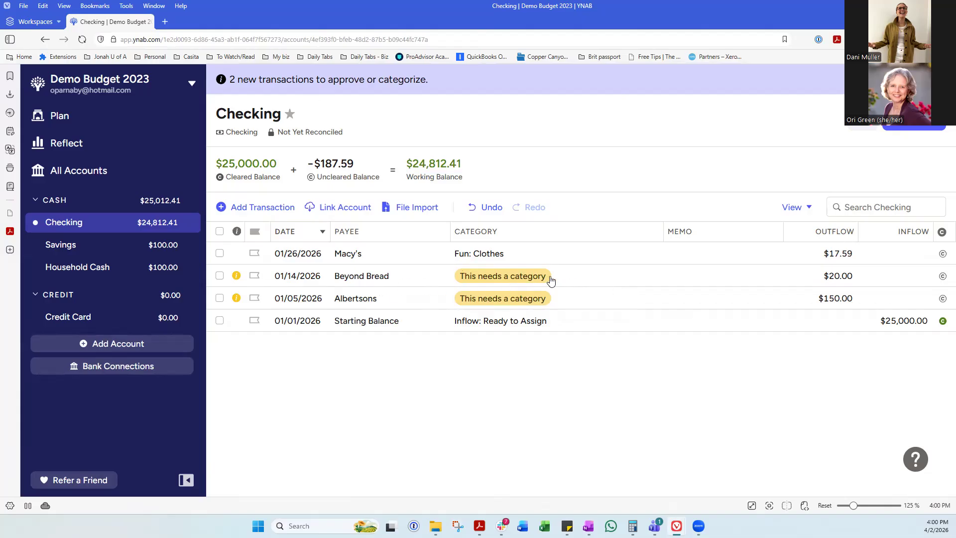
Step: Start a new Checking transaction dated 04/02/2026 and create "Local Cafe" as its payee
left_click(253, 208)
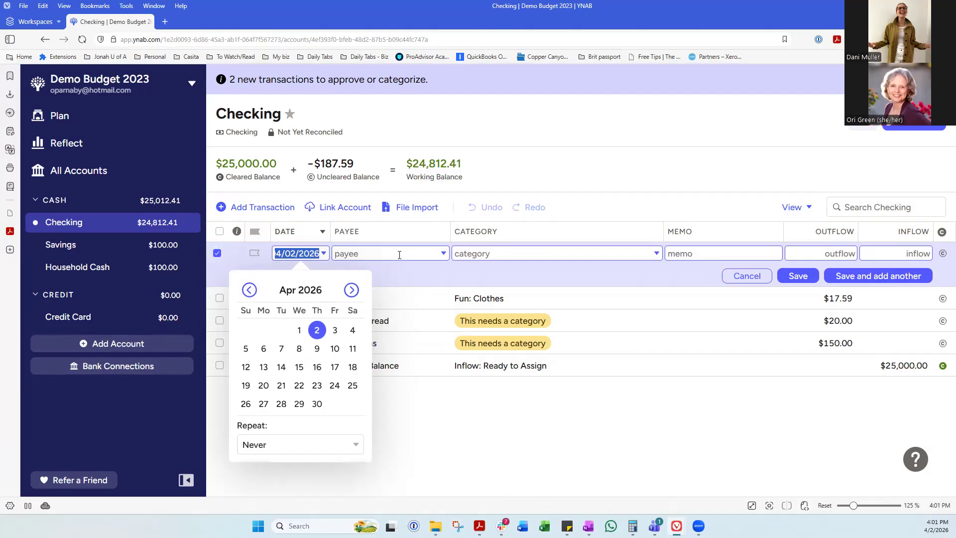
left_click(401, 256)
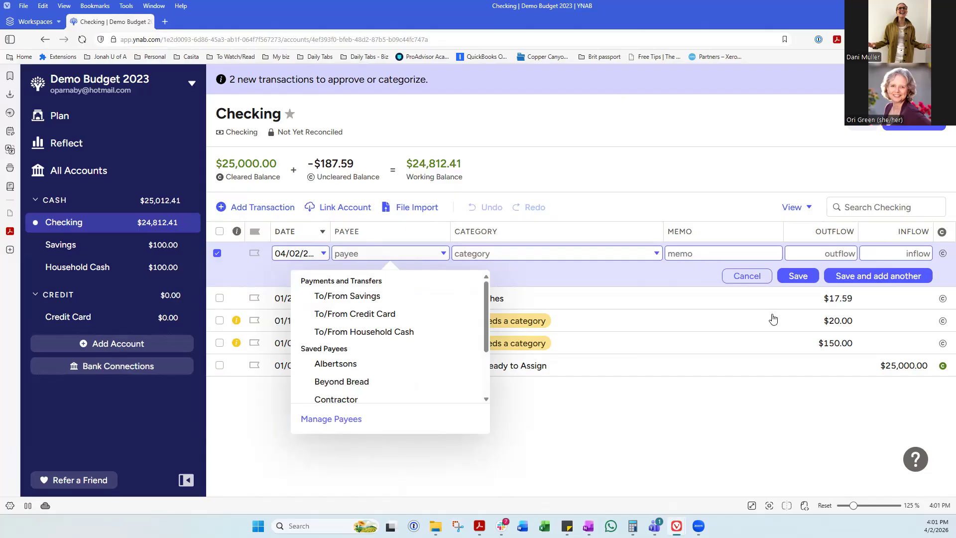
type("Local F")
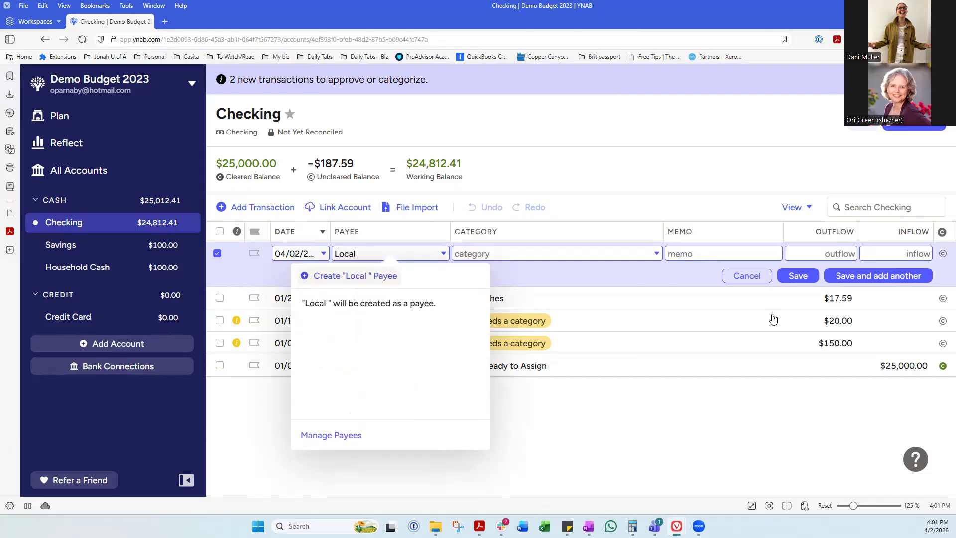
key("BackSpace")
type("Cafe")
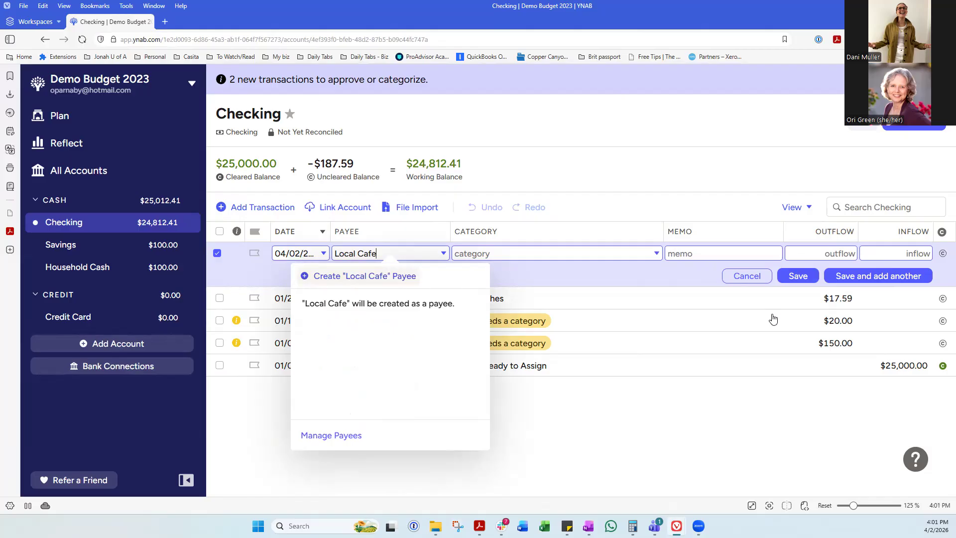
left_click(331, 276)
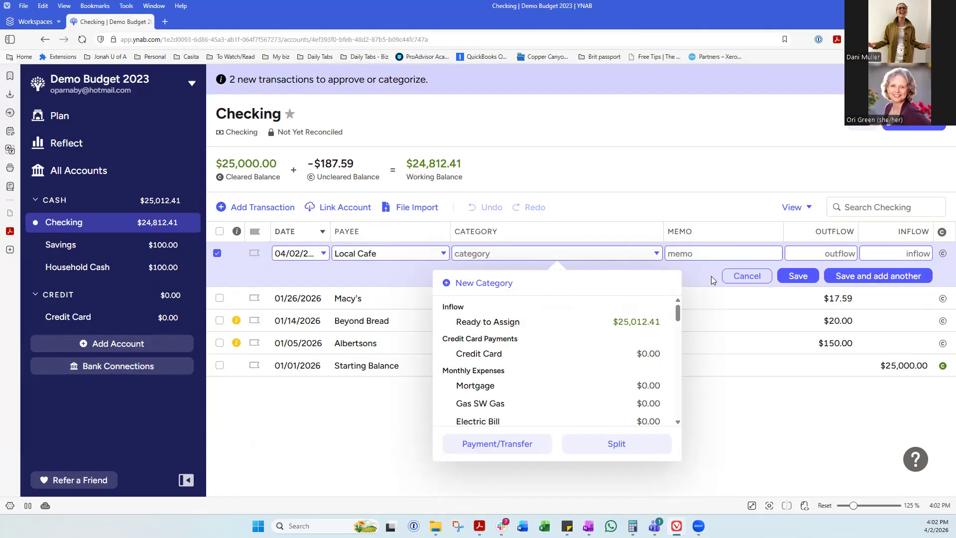
Step: Search the transaction's categories for "eat" and look through the complete category list
type("eat")
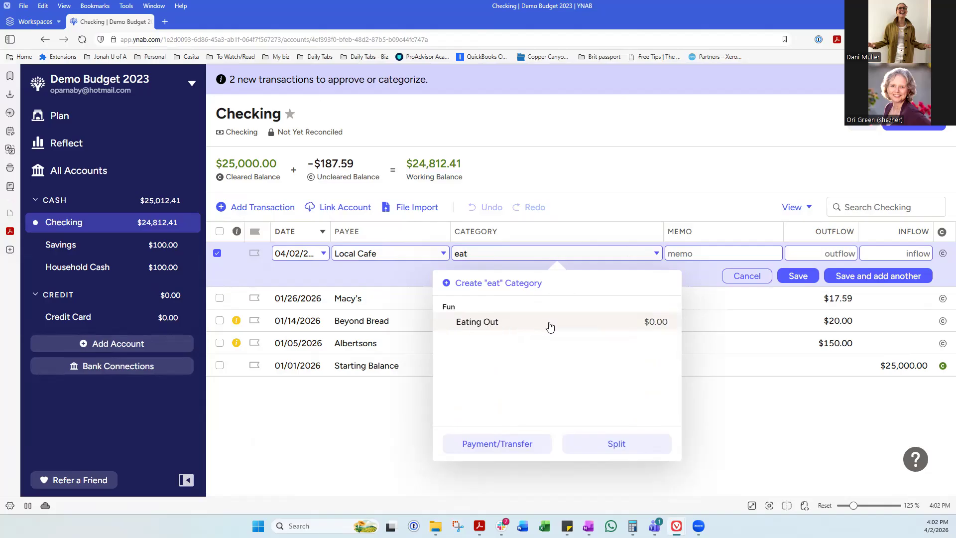
key("BackSpace")
key("BackSpace")
key("BackSpace")
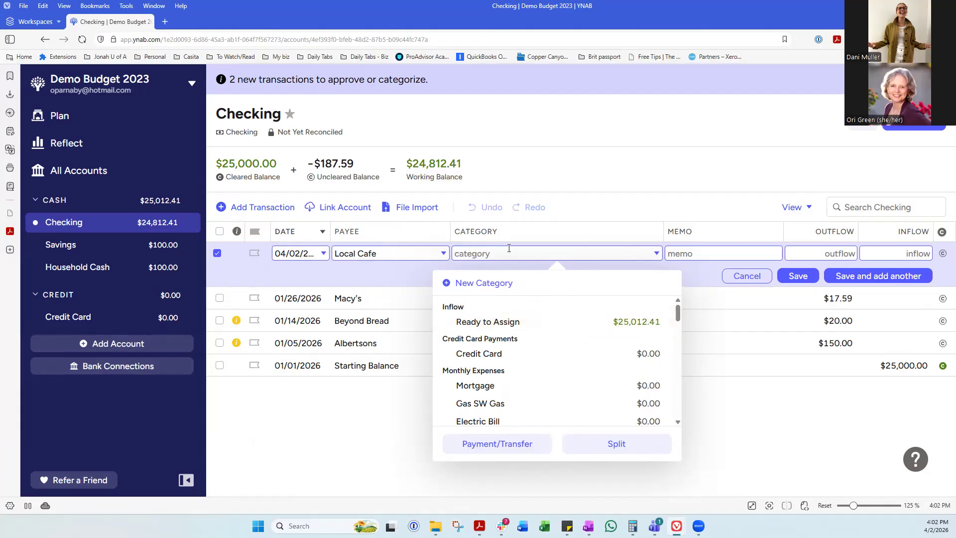
scroll(559, 342, "down", 5)
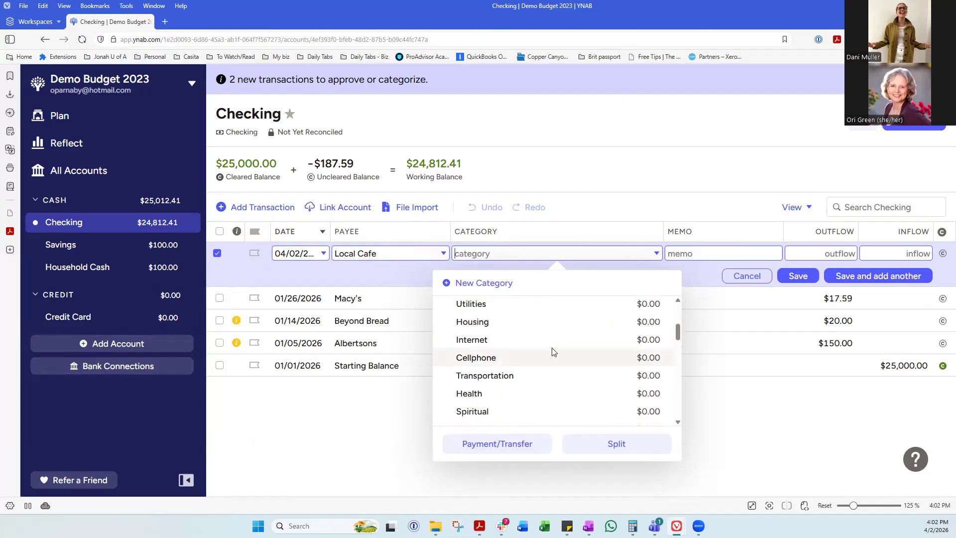
scroll(553, 354, "down", 5)
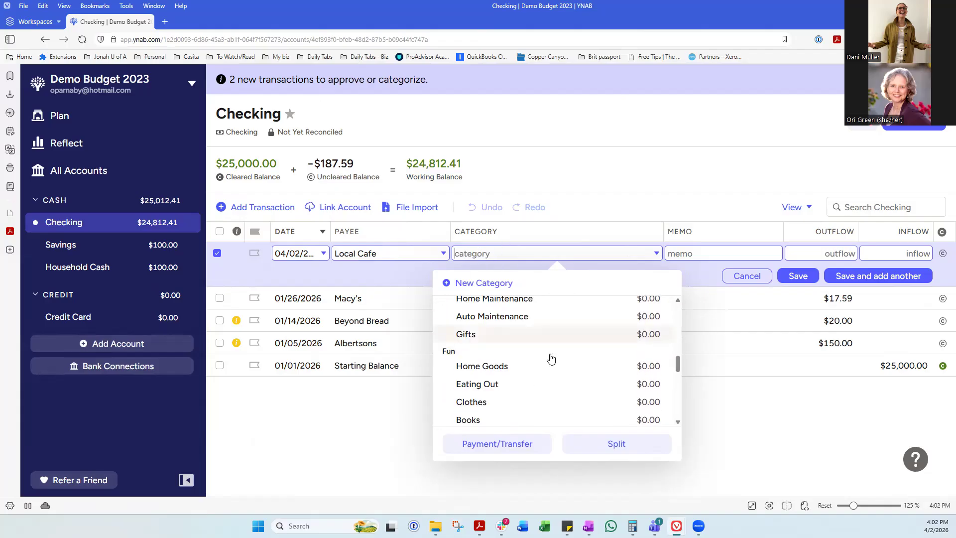
scroll(545, 360, "up", 2)
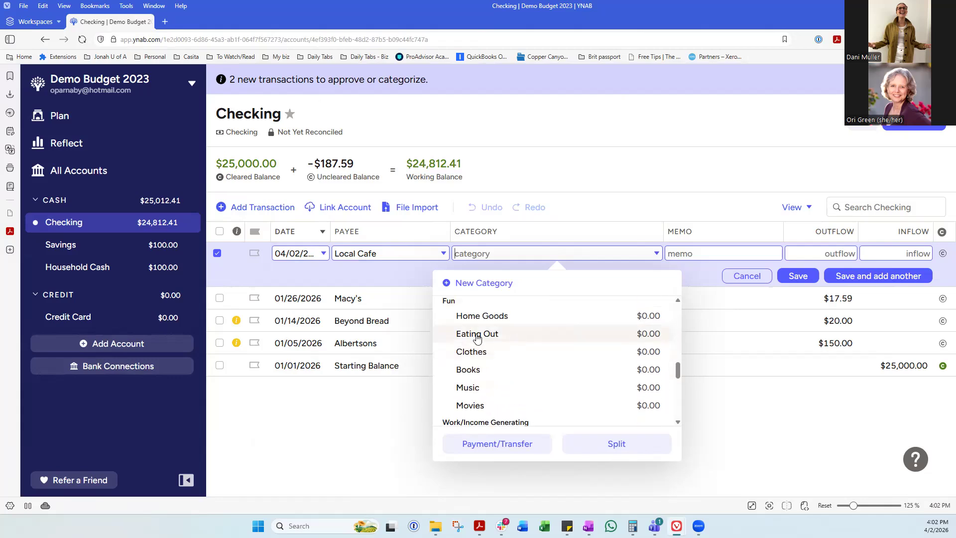
scroll(520, 381, "down", 1)
scroll(519, 381, "down", 5)
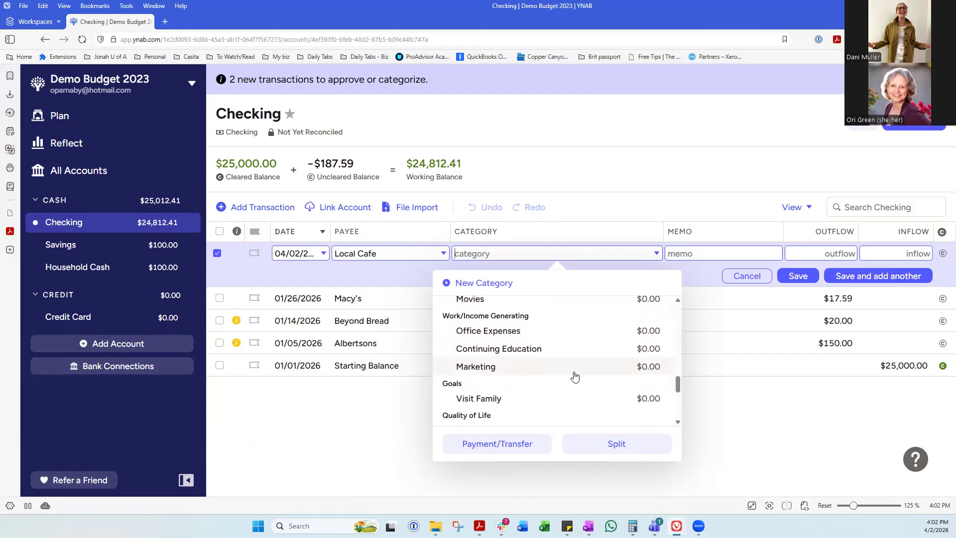
scroll(575, 383, "down", 1)
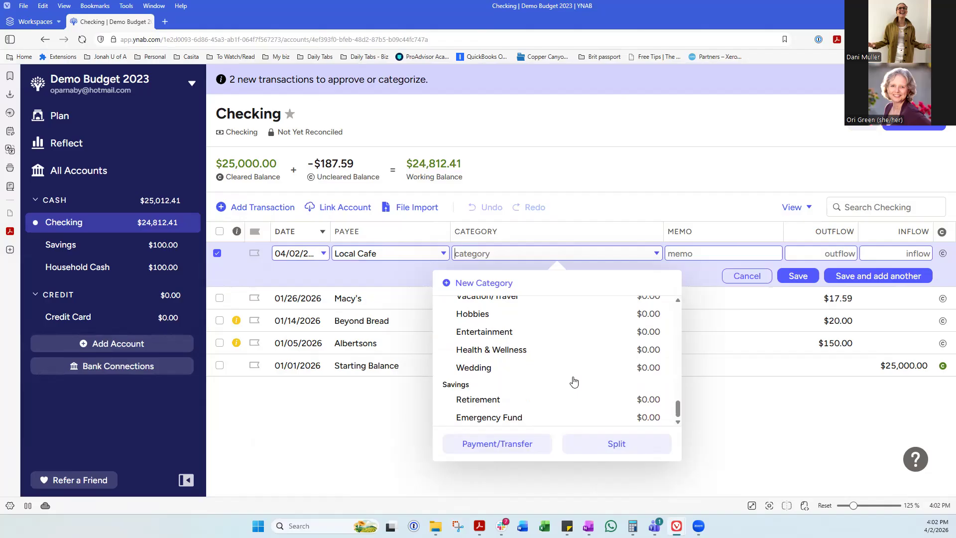
scroll(575, 381, "up", 4)
scroll(579, 380, "up", 10)
scroll(578, 379, "up", 3)
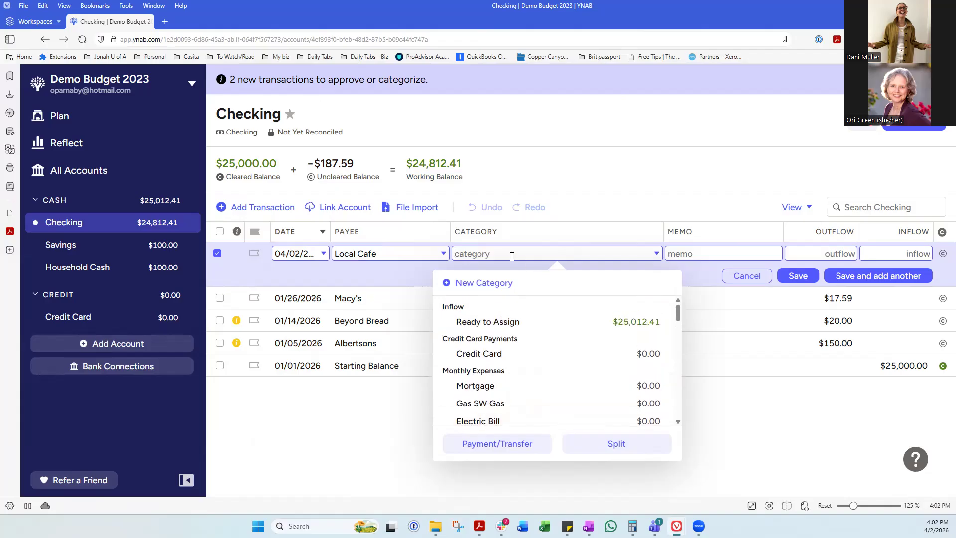
Step: Create a new category "Coffee out" in the Fun group for the Local Cafe transaction
type("Coffe")
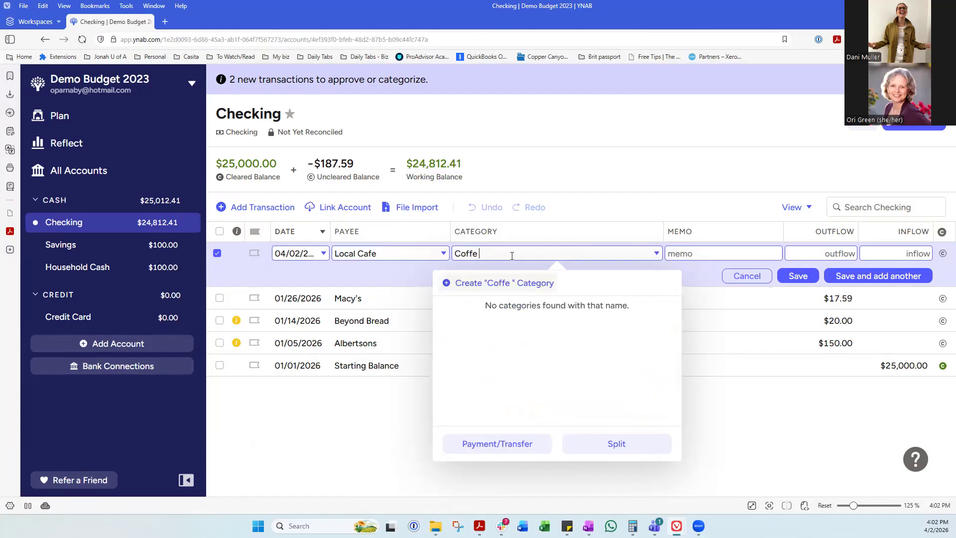
key("BackSpace")
type("e out")
left_click(514, 285)
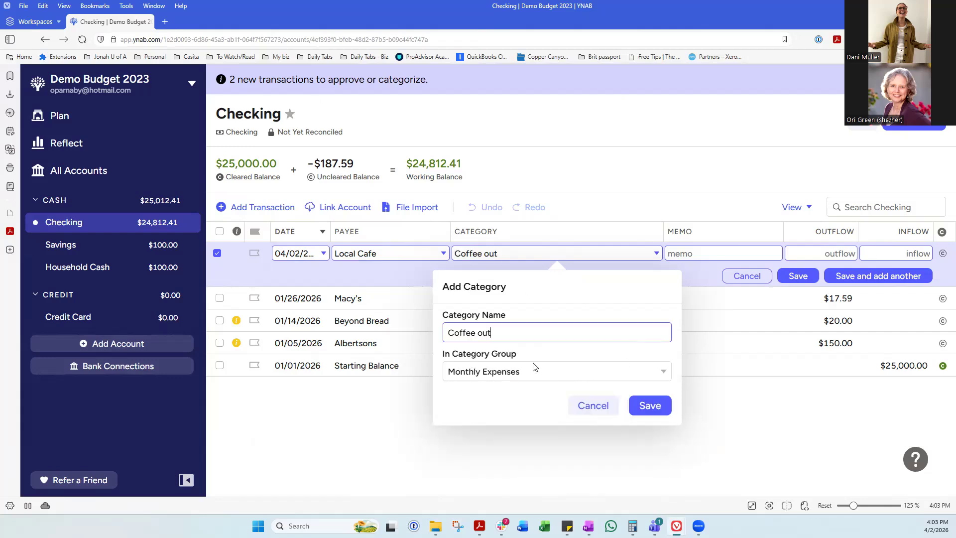
left_click(533, 378)
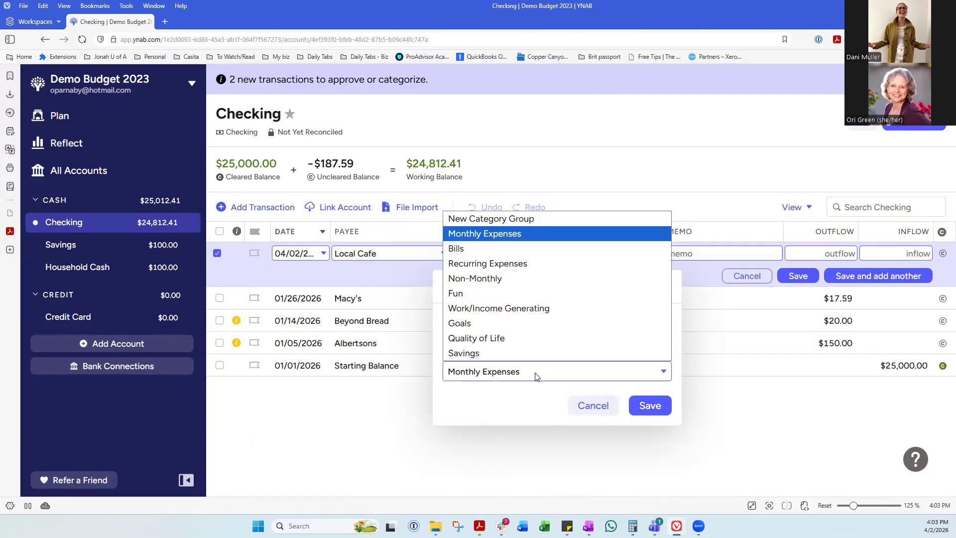
left_click(462, 298)
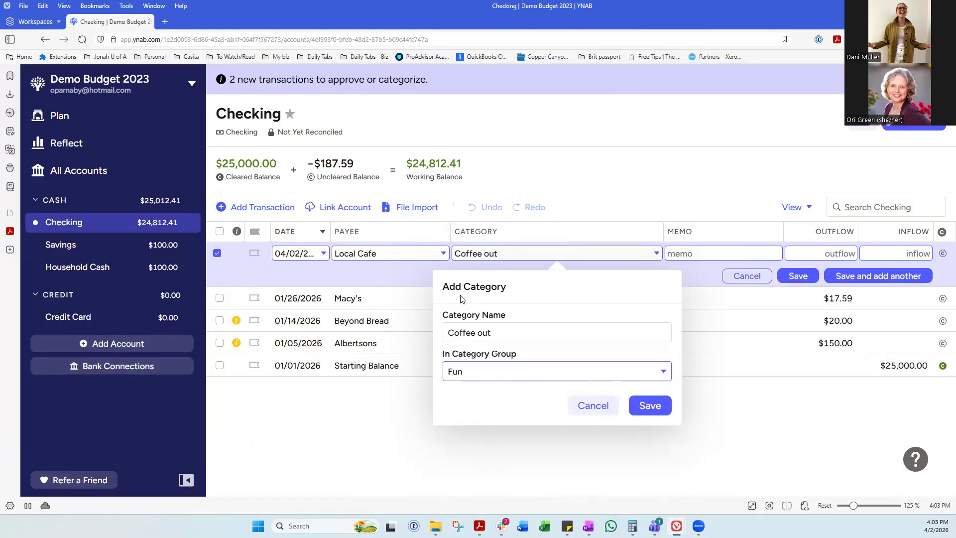
left_click(650, 406)
Step: Enter a memo naming the coffee companion and an outflow of 12, and save the Local Cafe transaction
type("Coffee with Dani")
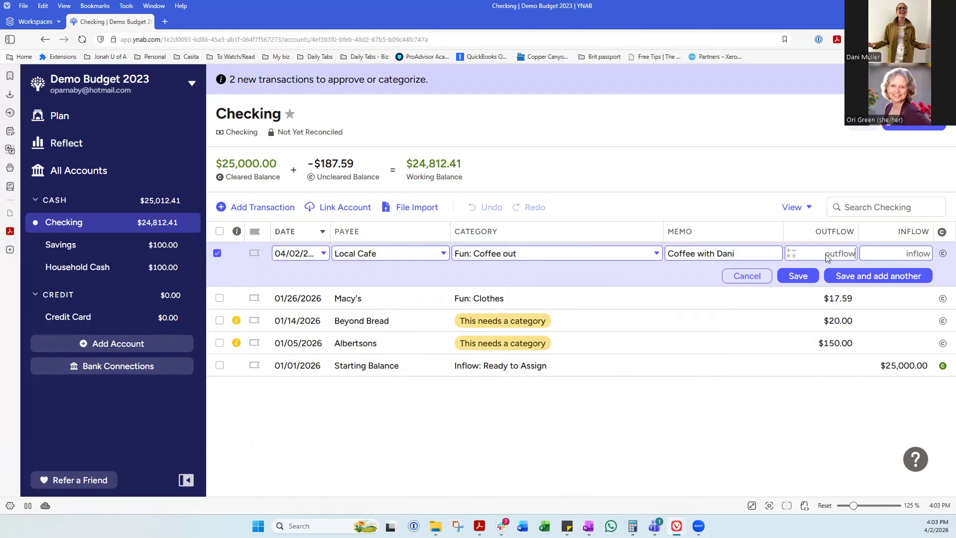
type("12")
left_click(802, 277)
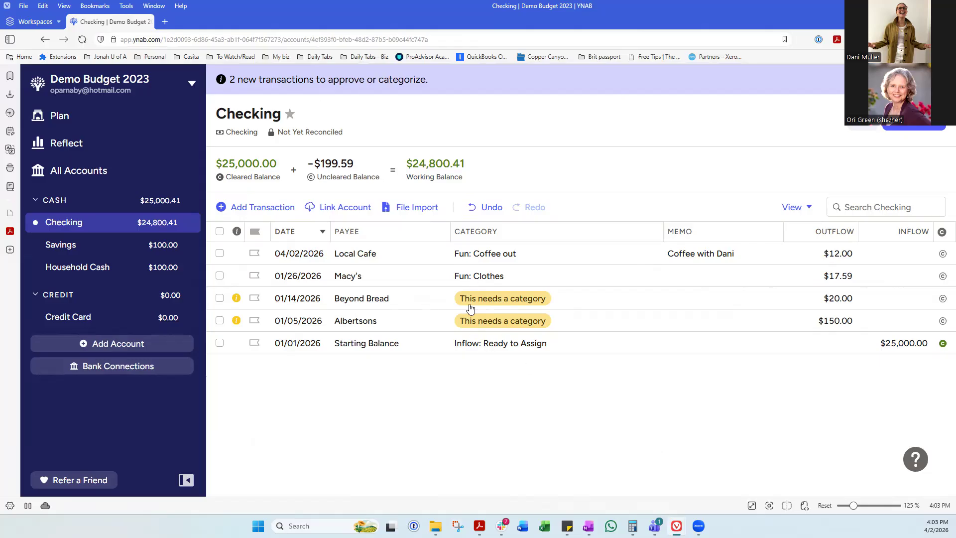
Step: Assign the Beyond Bread transaction to the Eating Out category in the Fun group and save it
left_click(511, 303)
left_click(651, 307)
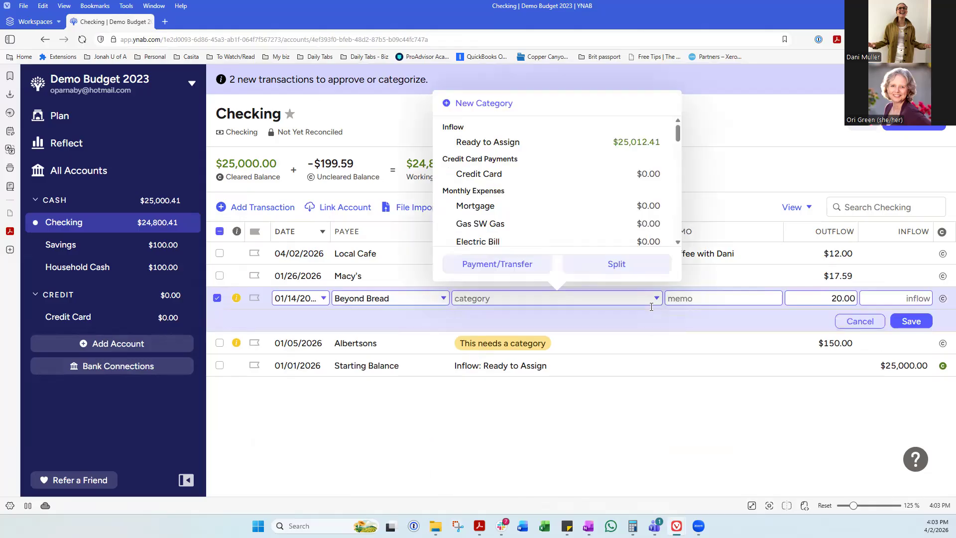
type("eat")
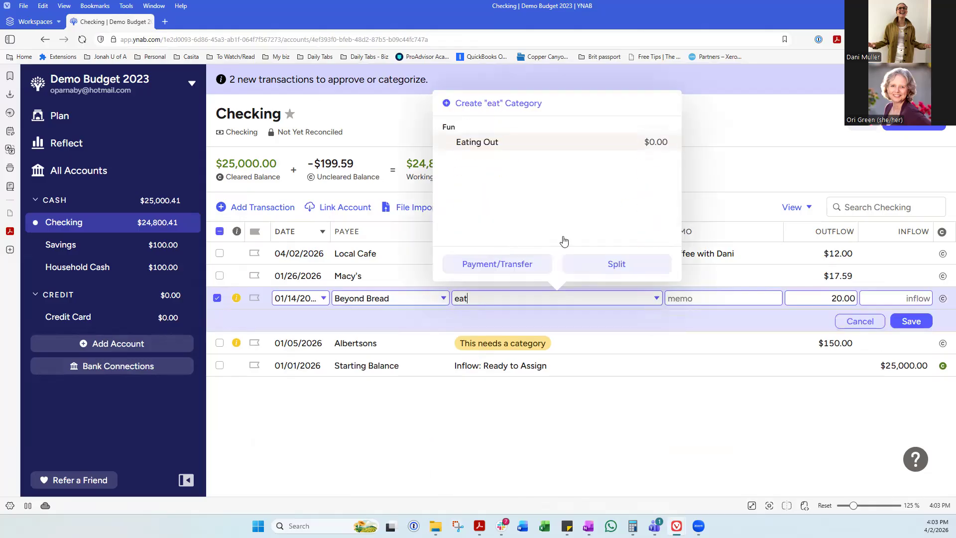
left_click(492, 143)
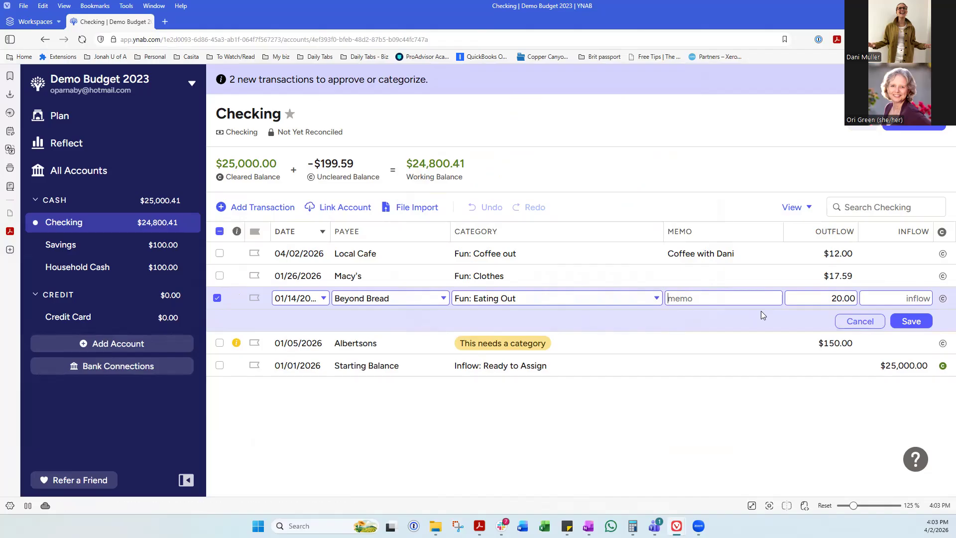
left_click(912, 321)
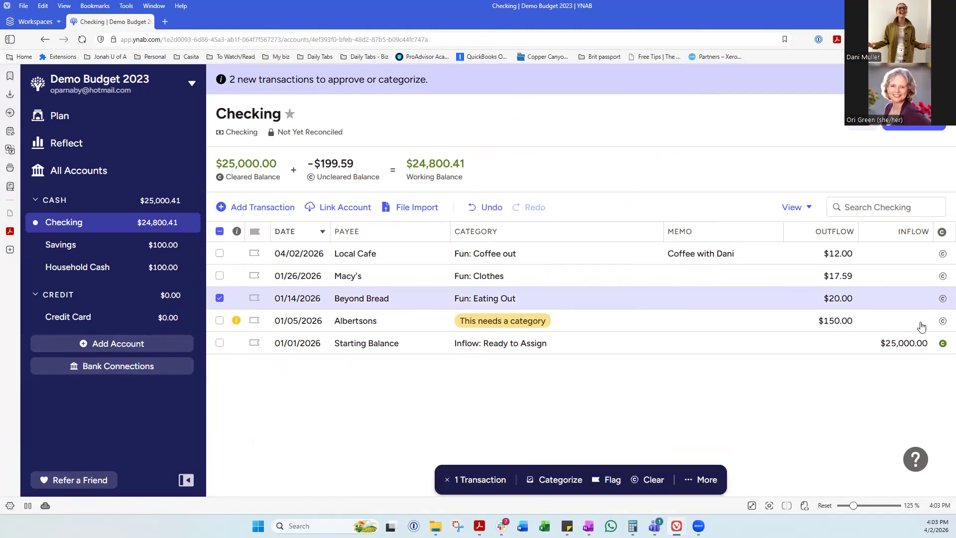
Step: Assign the Albertsons transaction to the Groceries category under Recurring Expenses, save it and deselect it
left_click(518, 326)
left_click(516, 325)
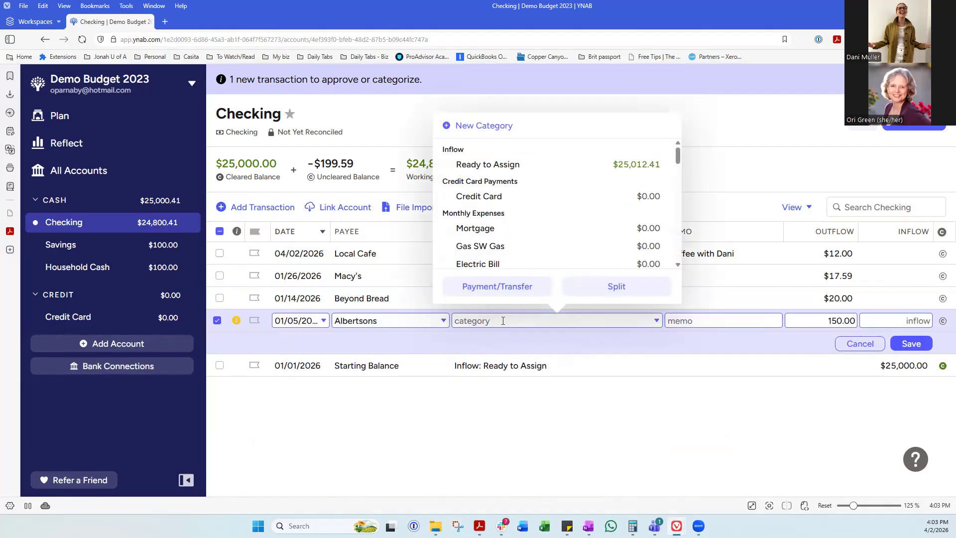
type("gr")
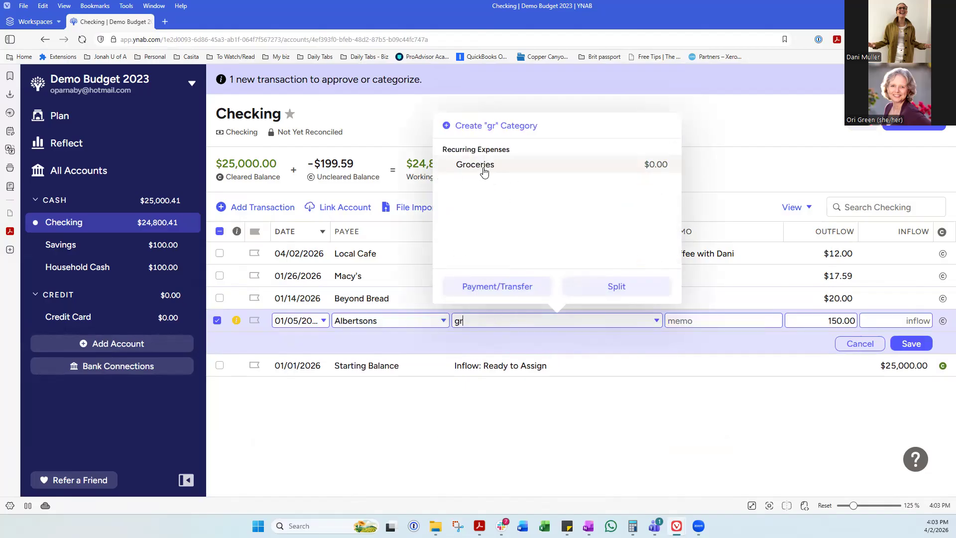
left_click(472, 169)
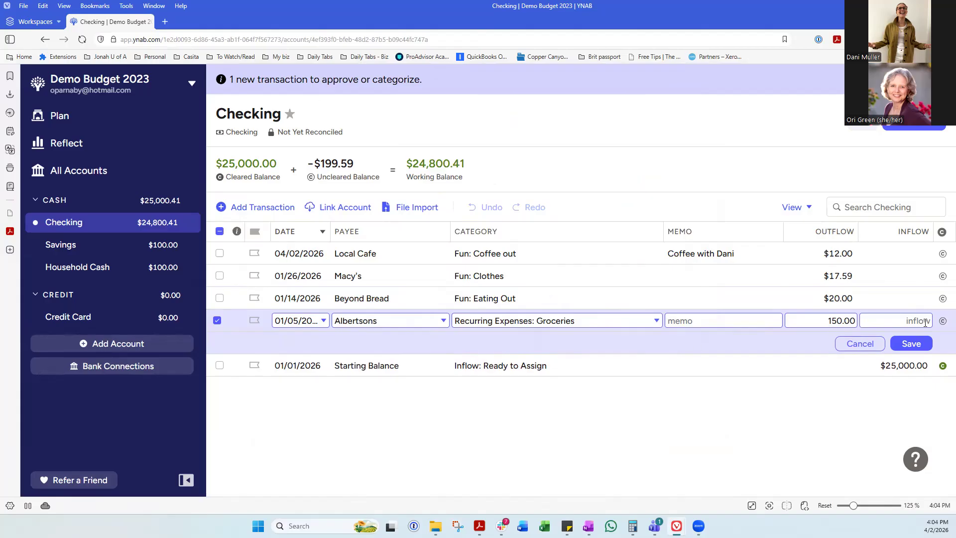
left_click(910, 344)
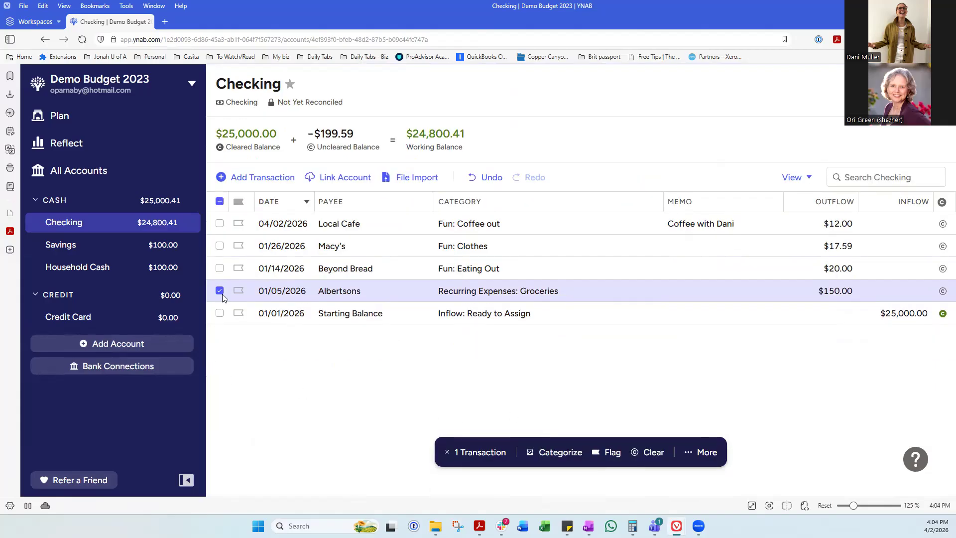
left_click(220, 292)
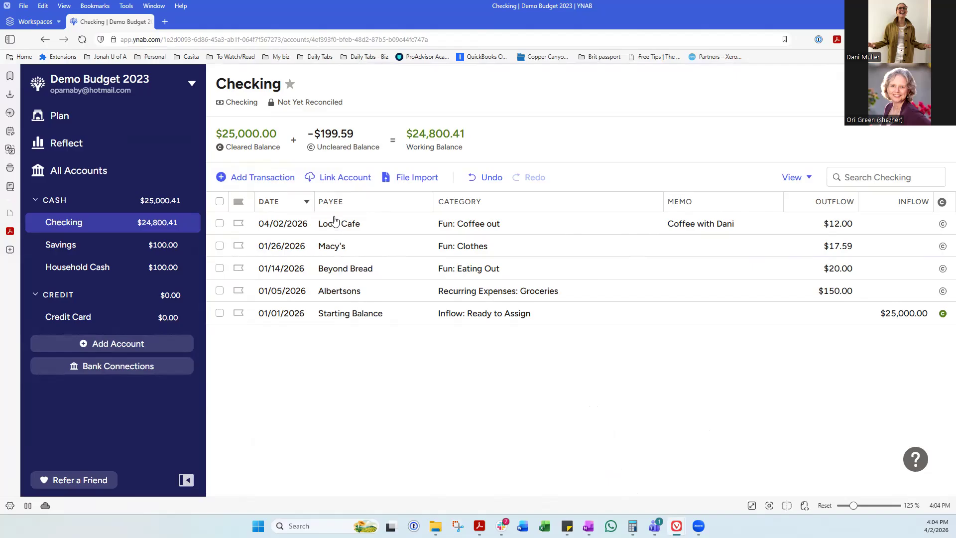
Step: Mark the Albertsons, Beyond Bread and Macy's transactions in the Checking account as cleared
left_click(943, 292)
left_click(943, 269)
left_click(943, 246)
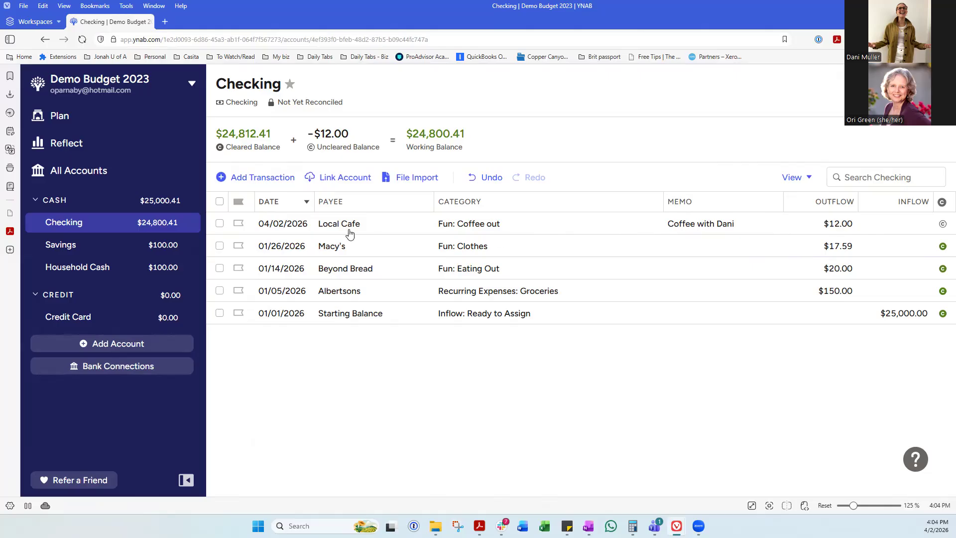
Step: Rename the blue transaction flag to "Add tip" and save the flag names
left_click(238, 225)
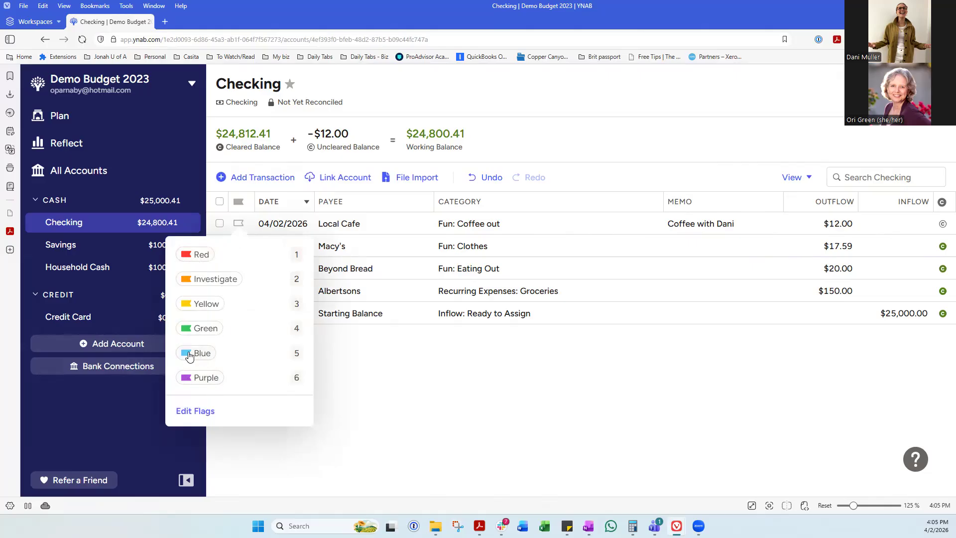
left_click(192, 412)
left_click(418, 326)
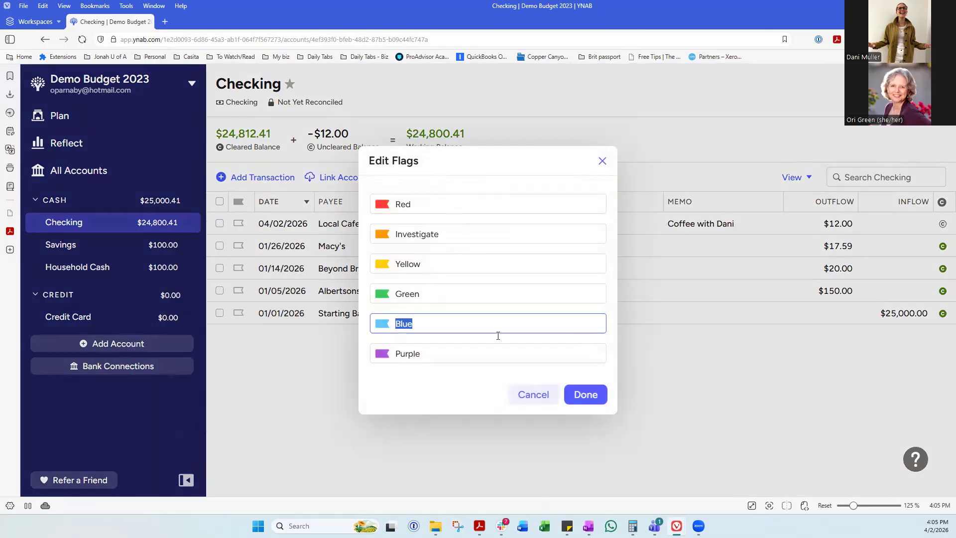
type("Add tip")
left_click(588, 395)
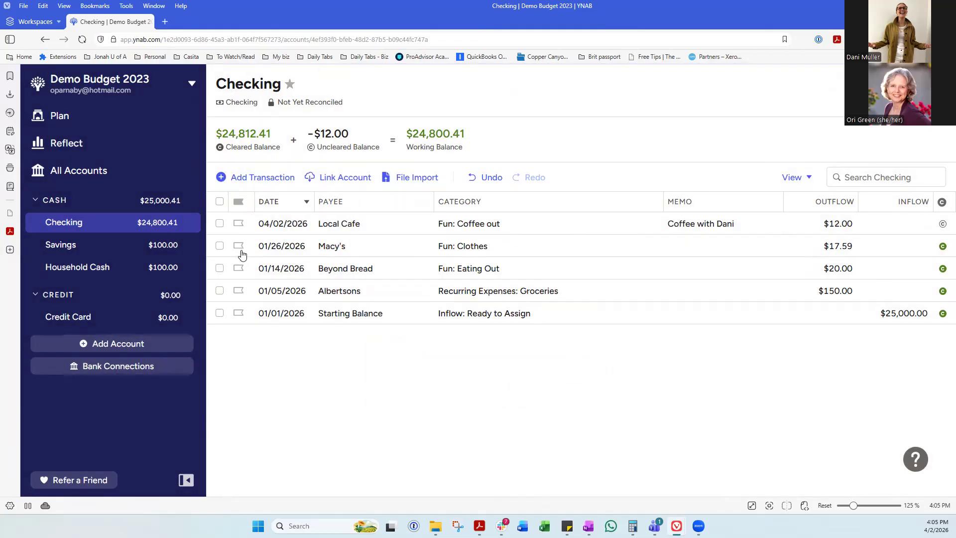
Step: Flag the Local Cafe transaction with the blue "Add tip" flag and check its flag options
left_click(237, 227)
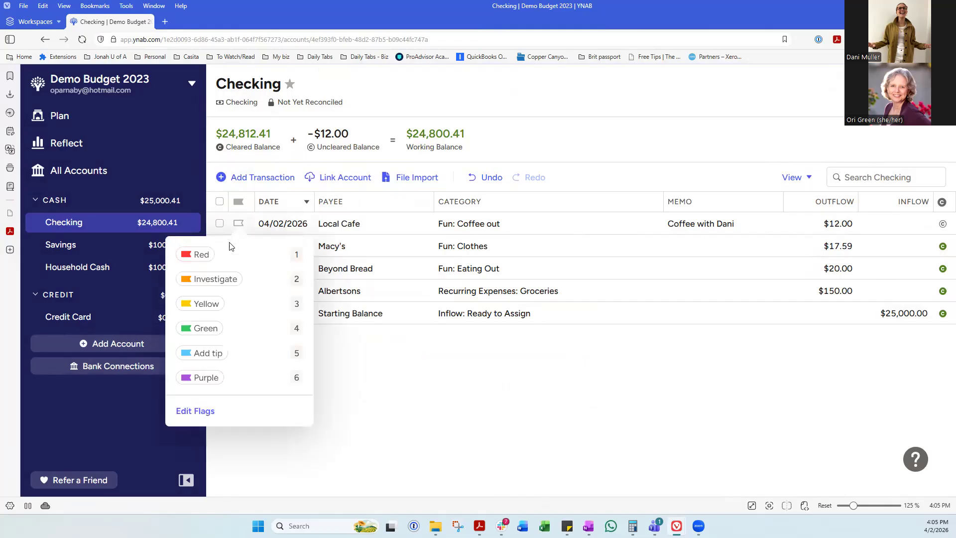
left_click(193, 352)
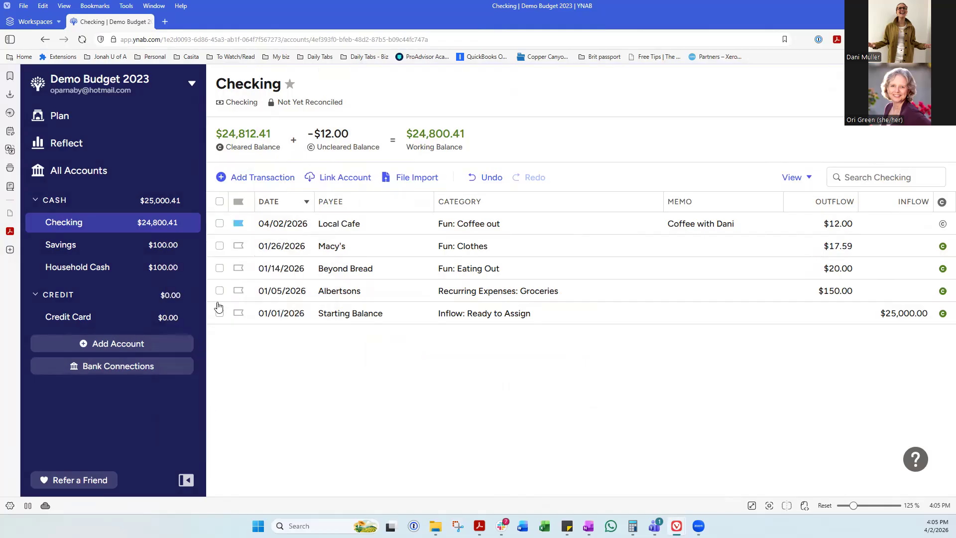
left_click(238, 224)
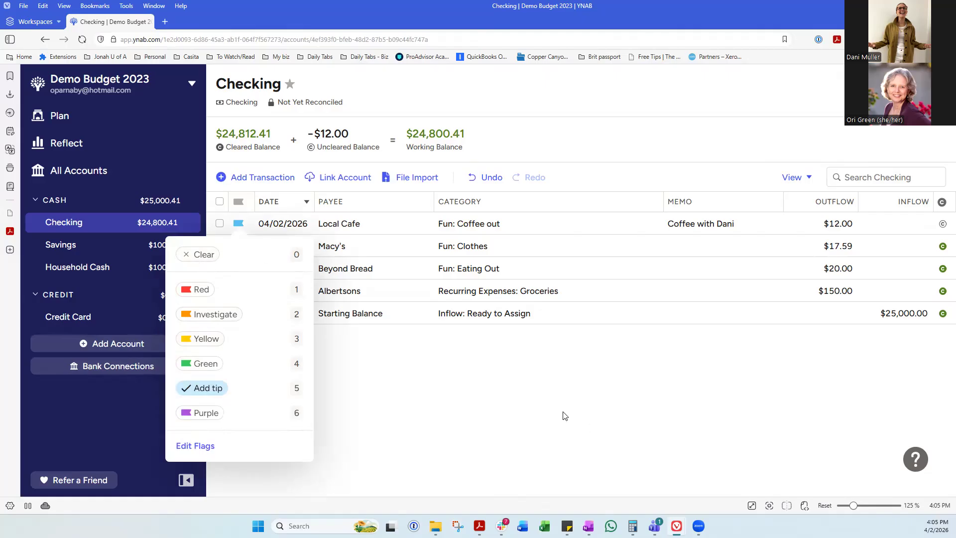
left_click(487, 382)
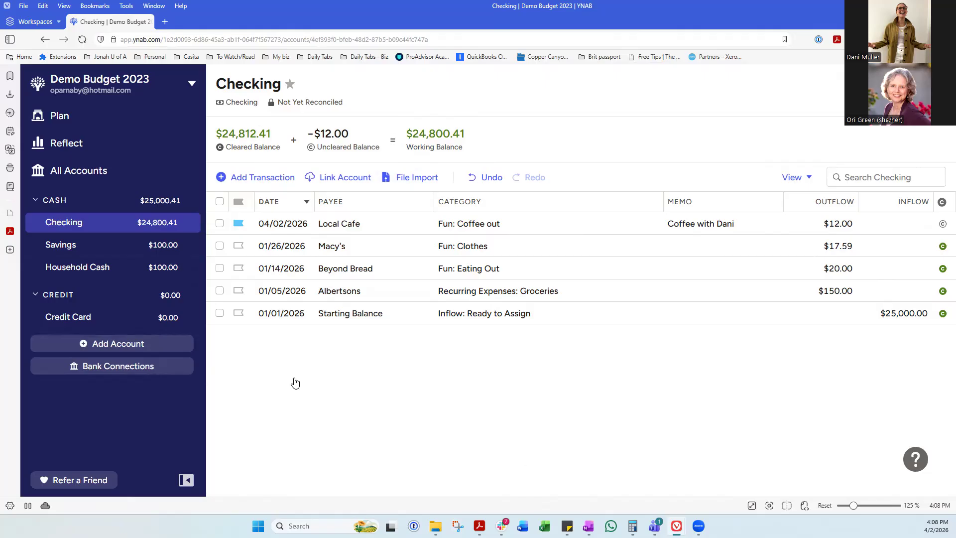
Step: View the Credit Card account, and examine the Coffee out category's overspending, target and auto-assign details in the April 2026 plan
left_click(68, 323)
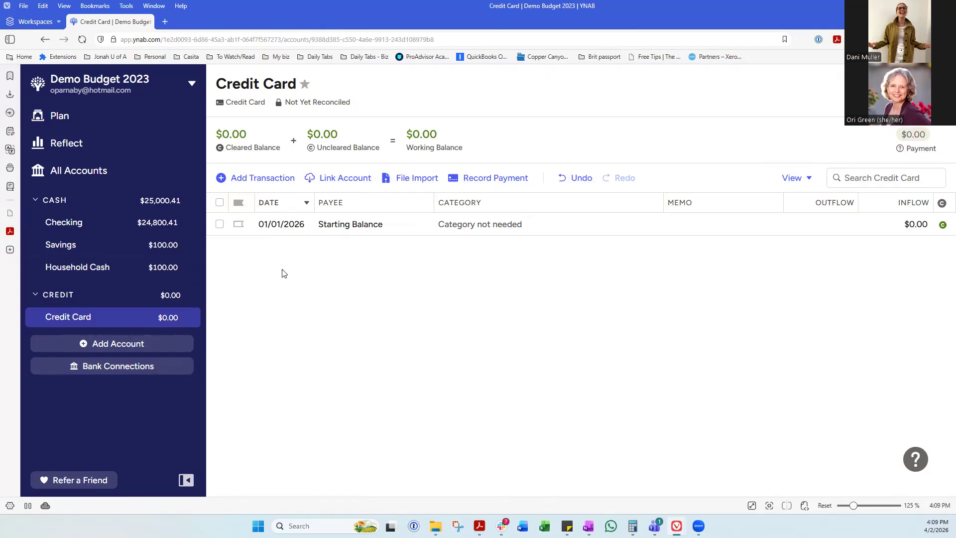
left_click(63, 121)
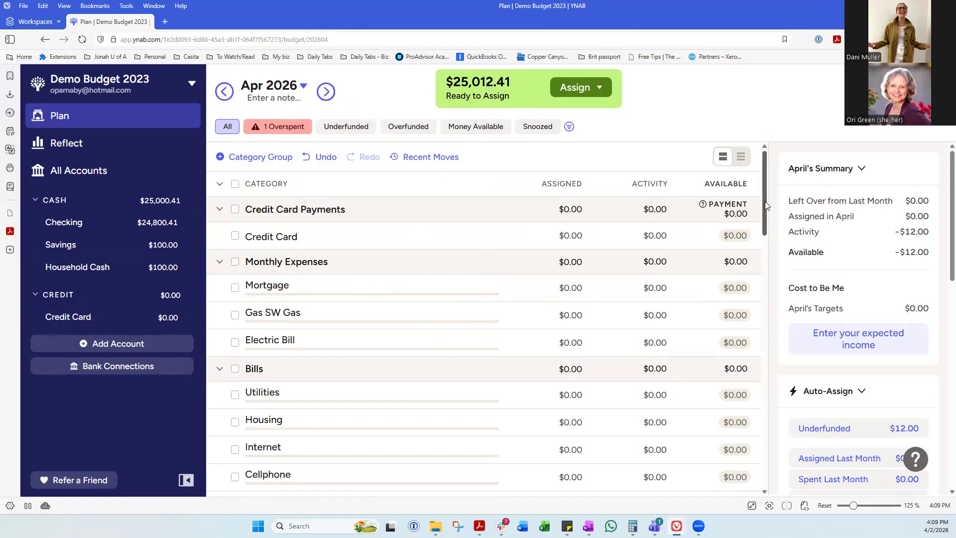
left_click_drag(765, 202, 760, 330)
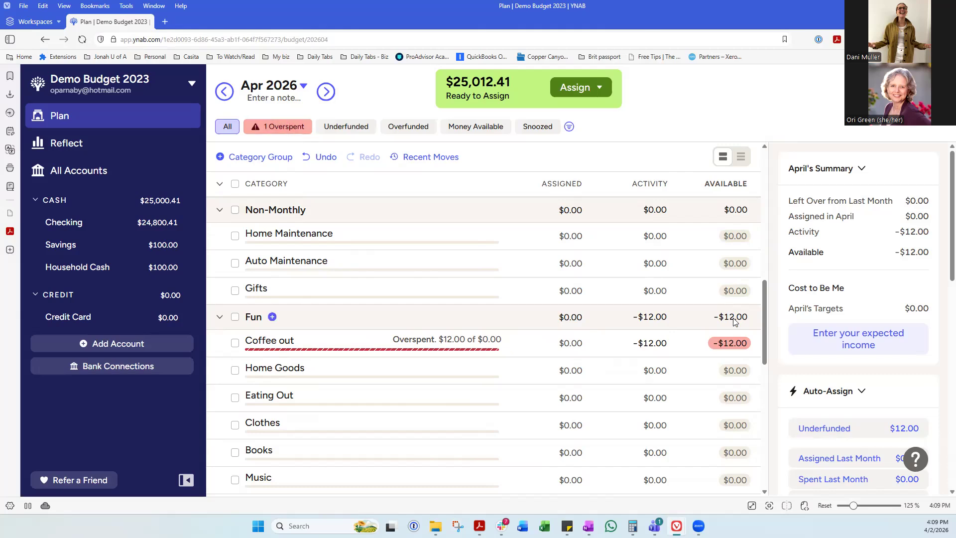
mouse_move(715, 352)
left_click(329, 348)
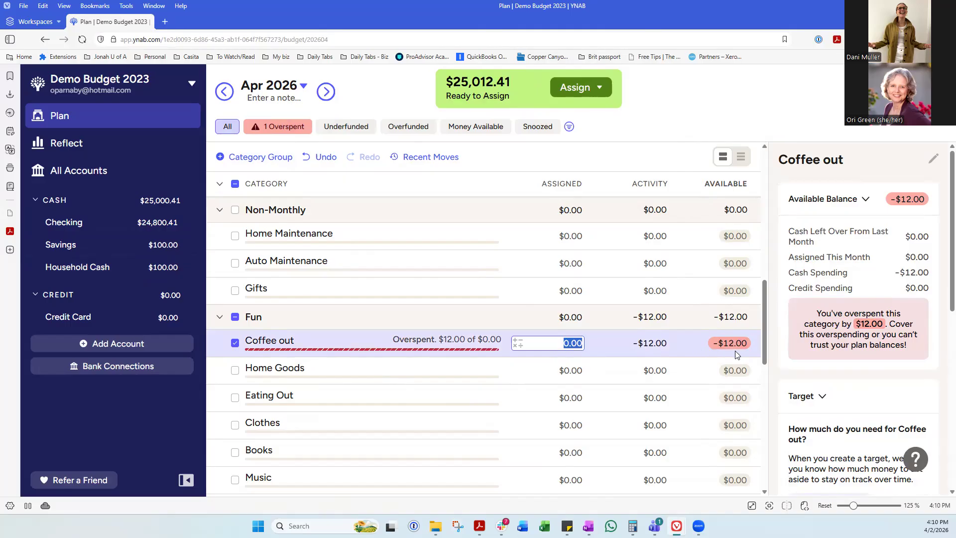
scroll(806, 364, "down", 4)
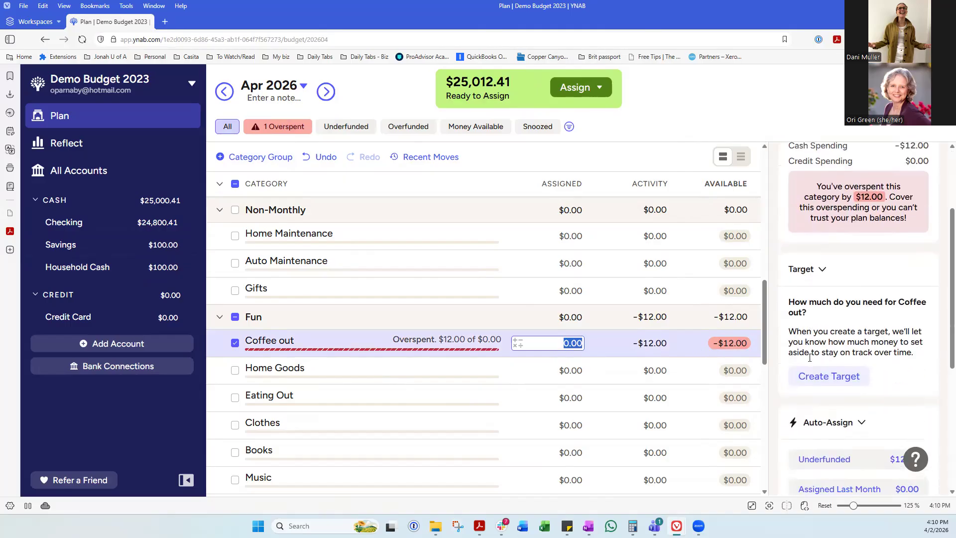
scroll(812, 359, "down", 2)
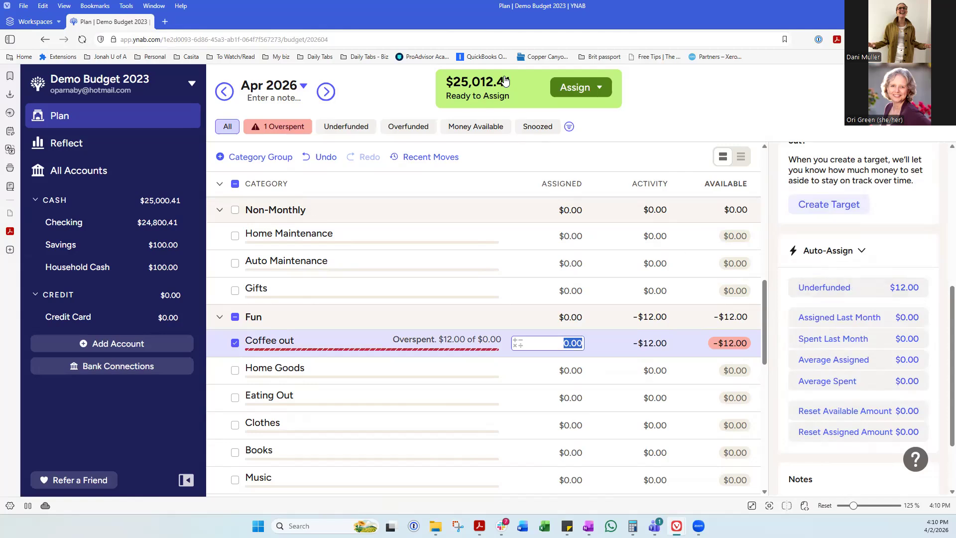
Step: Cover the Coffee out overspending from Inflow: Ready to Assign
left_click(731, 344)
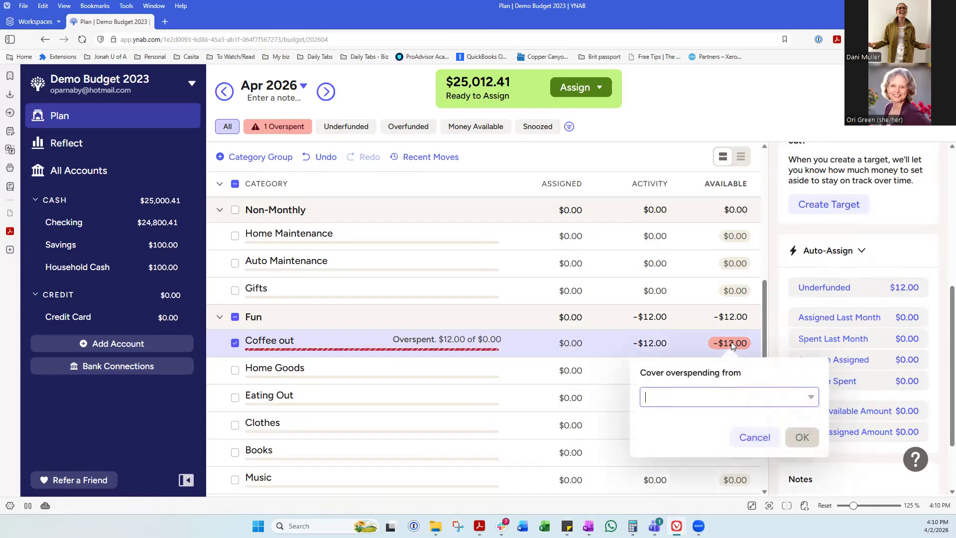
left_click(701, 400)
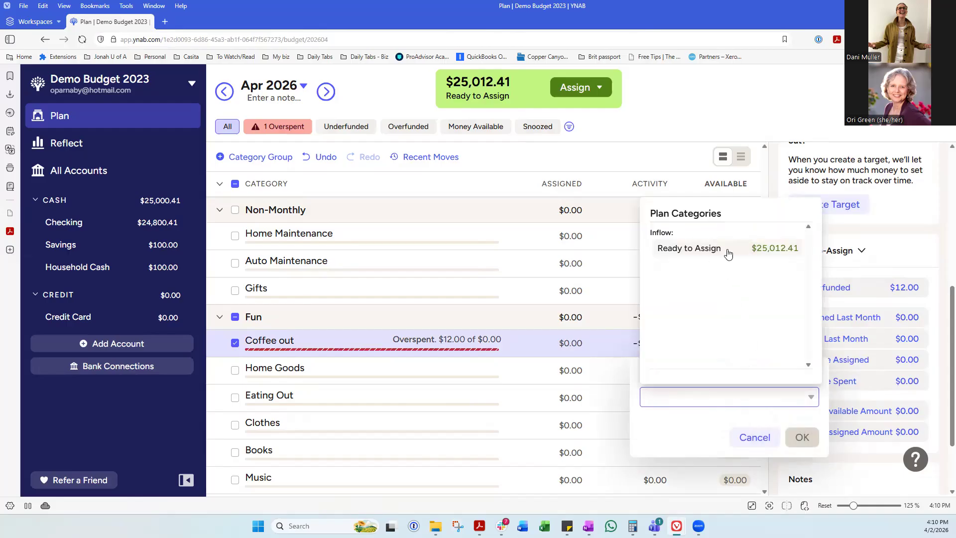
left_click(680, 419)
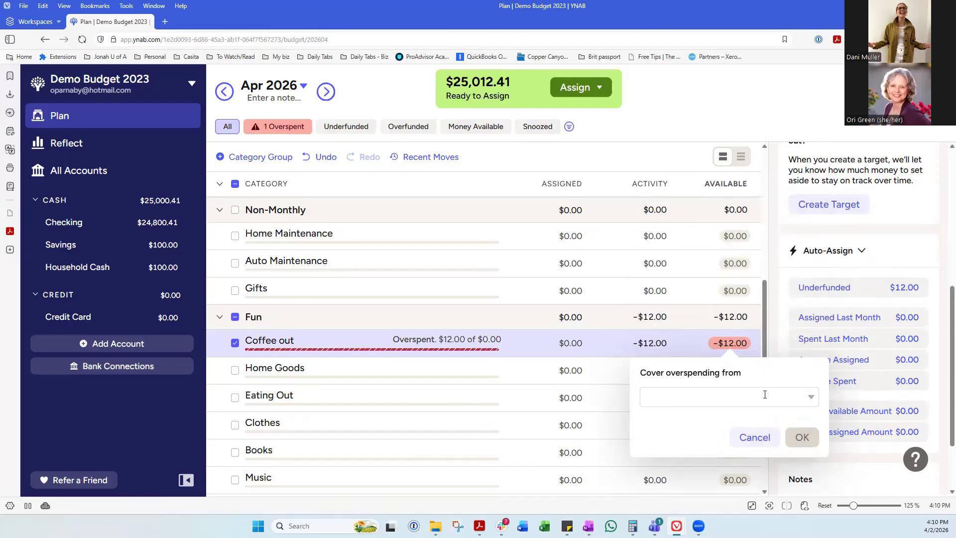
left_click(765, 394)
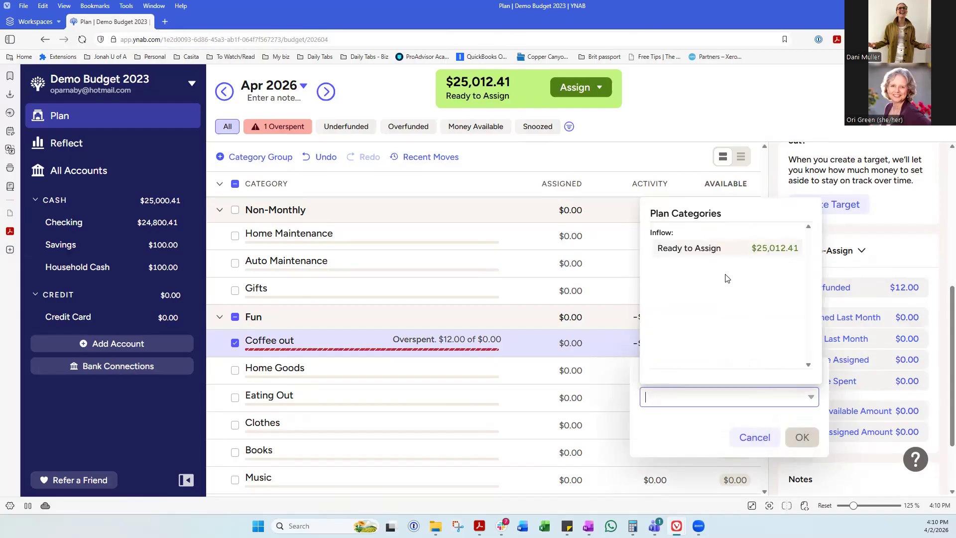
left_click(689, 249)
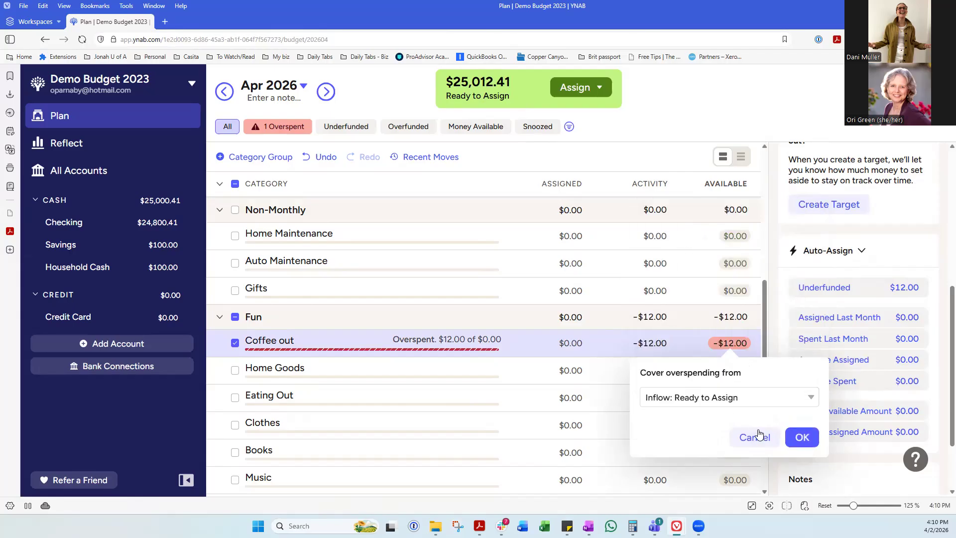
left_click(803, 437)
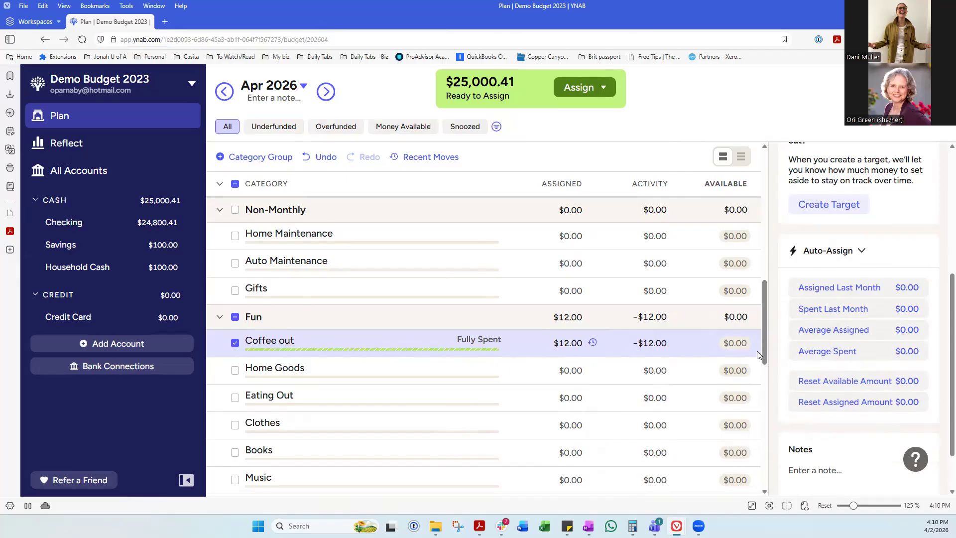
Step: Manually assign 20.00 from Ready to Assign to the Coffee out category in the Fun group
left_click(591, 93)
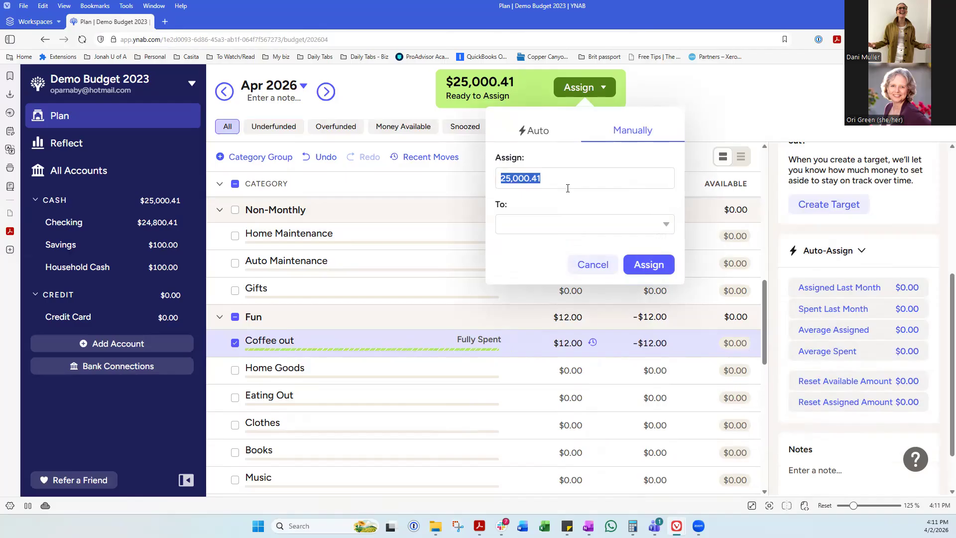
type("20")
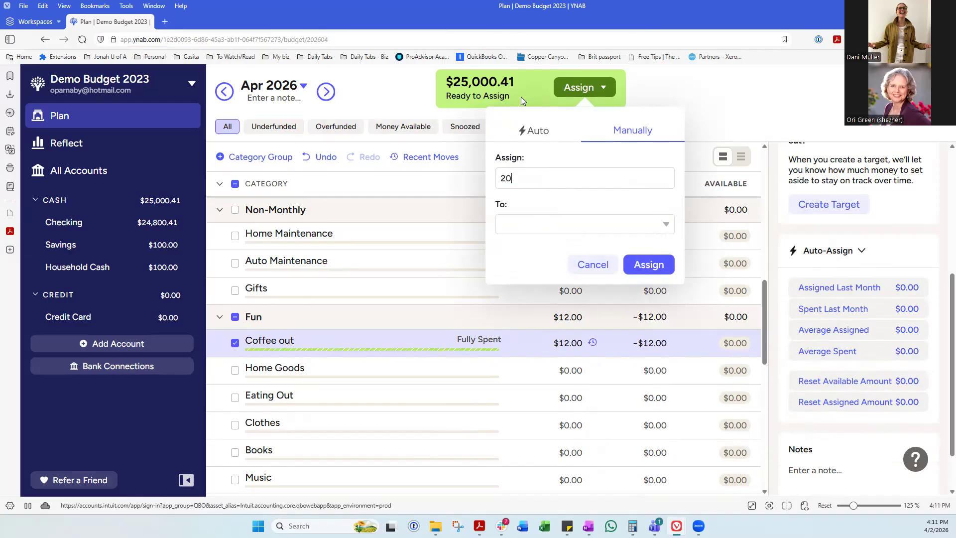
left_click(521, 227)
type("coffee out")
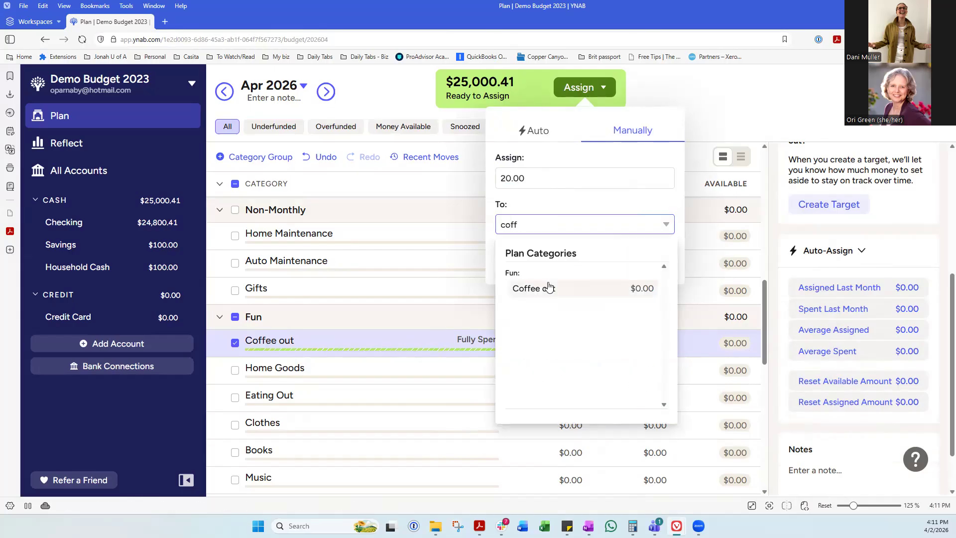
left_click(548, 288)
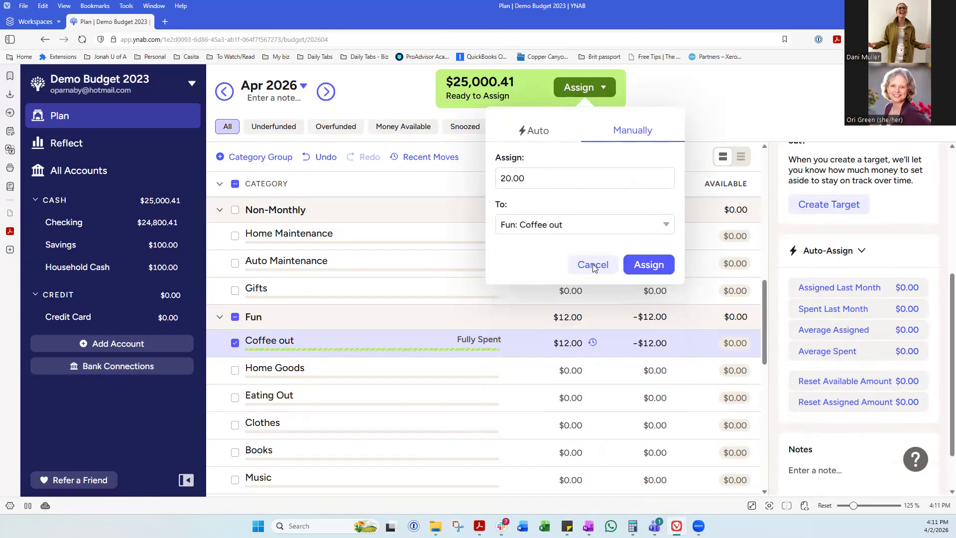
left_click(654, 270)
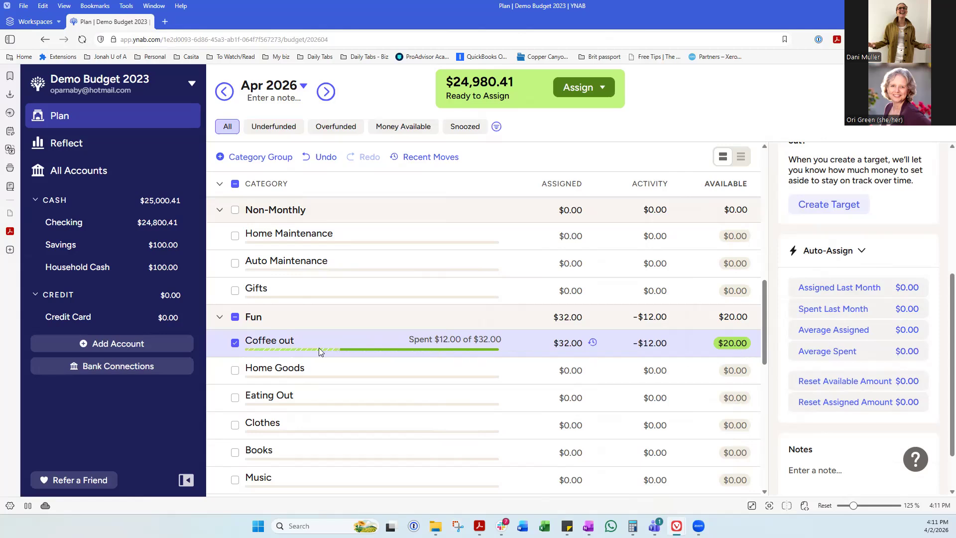
Step: Add a Local Cafe transaction to the Credit Card account dated 04/02/2026, categorized as Coffee out with an outflow of 5, and save it
left_click(73, 319)
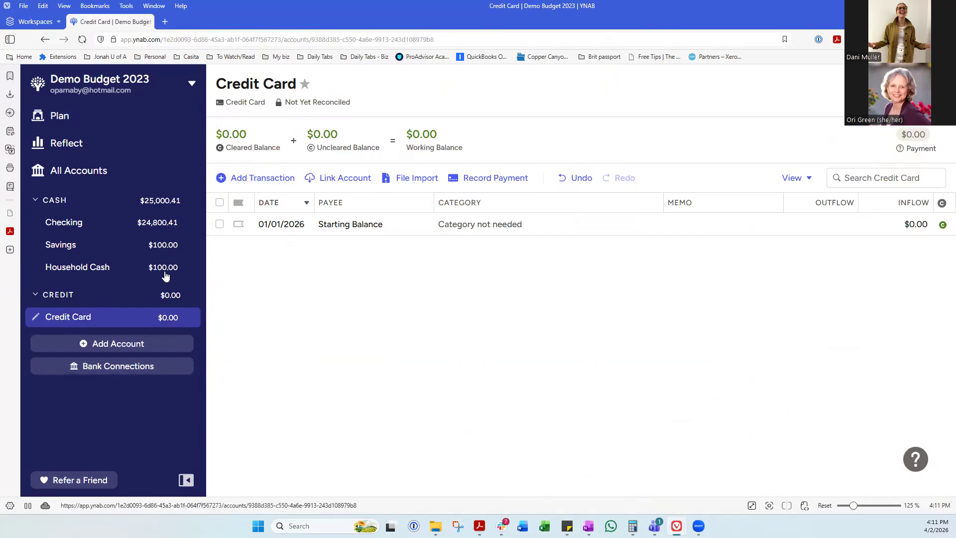
left_click(252, 181)
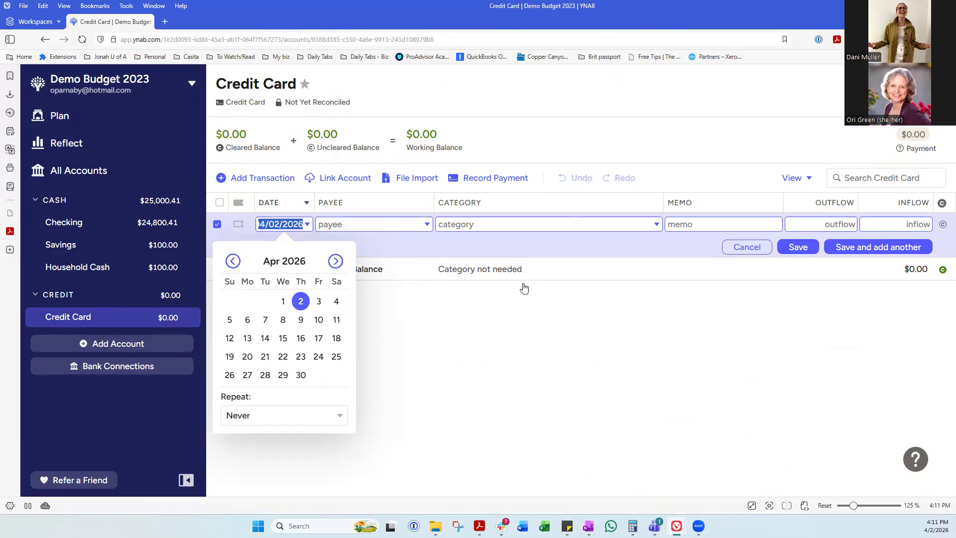
key("Tab")
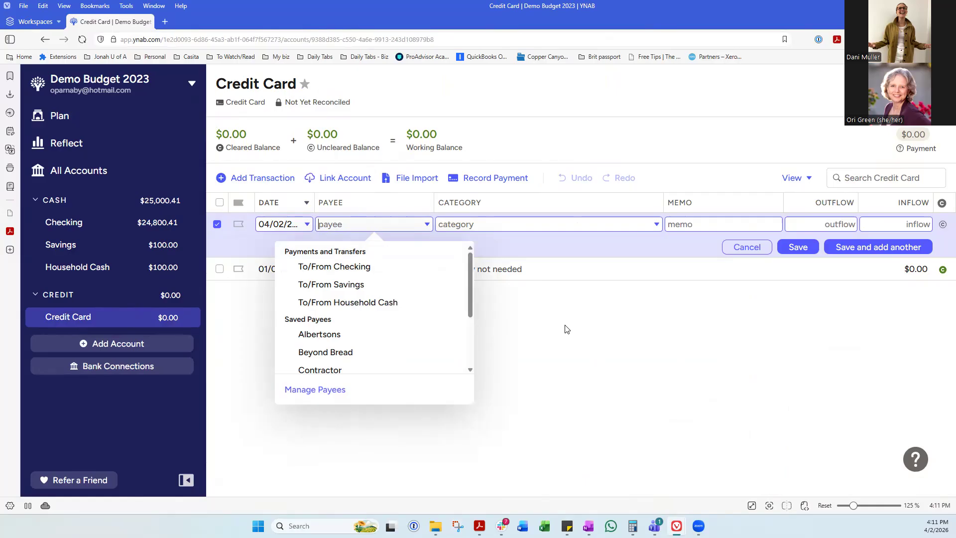
type("caf")
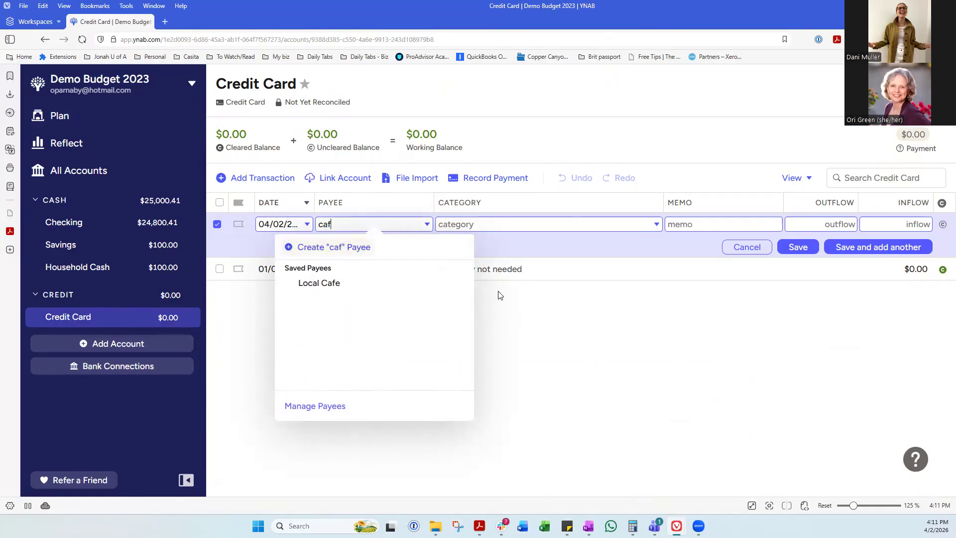
left_click(337, 283)
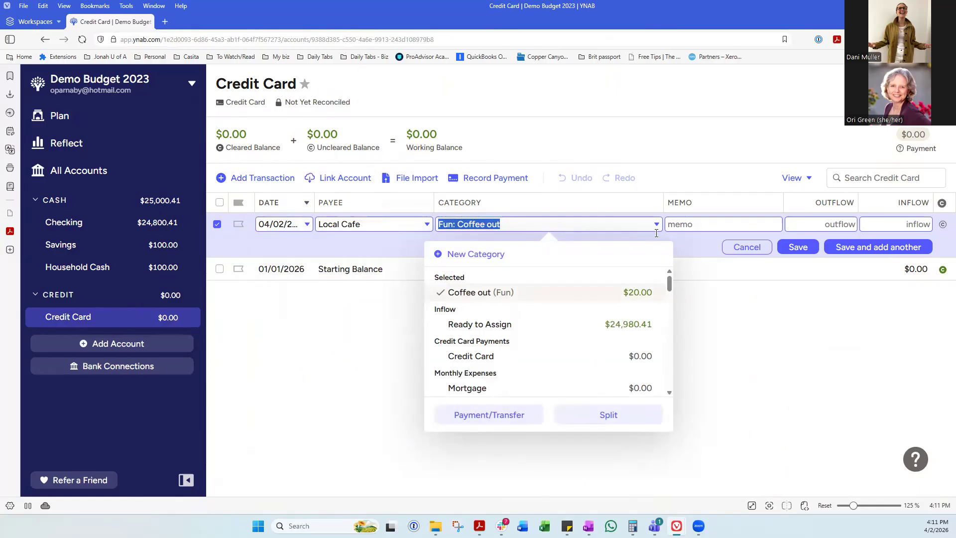
left_click(831, 226)
type("5")
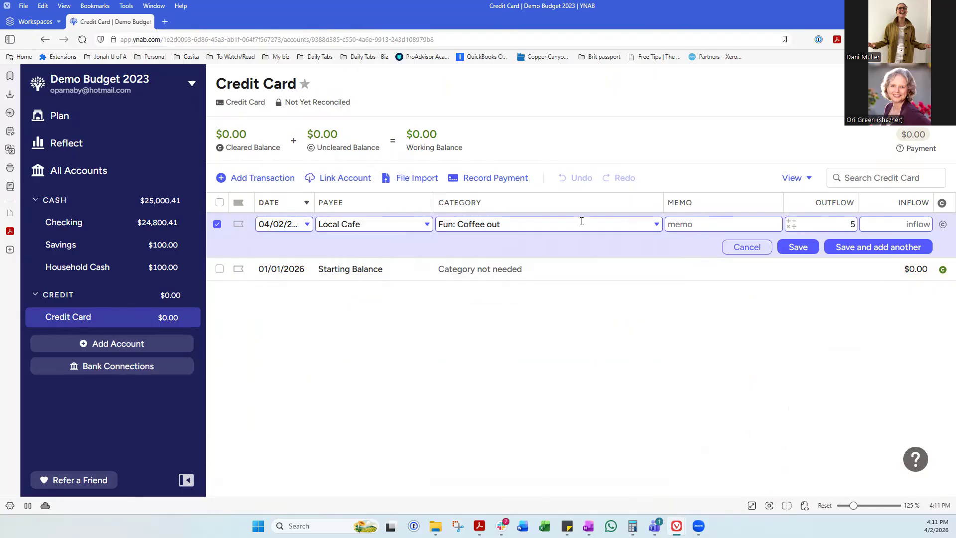
left_click(797, 248)
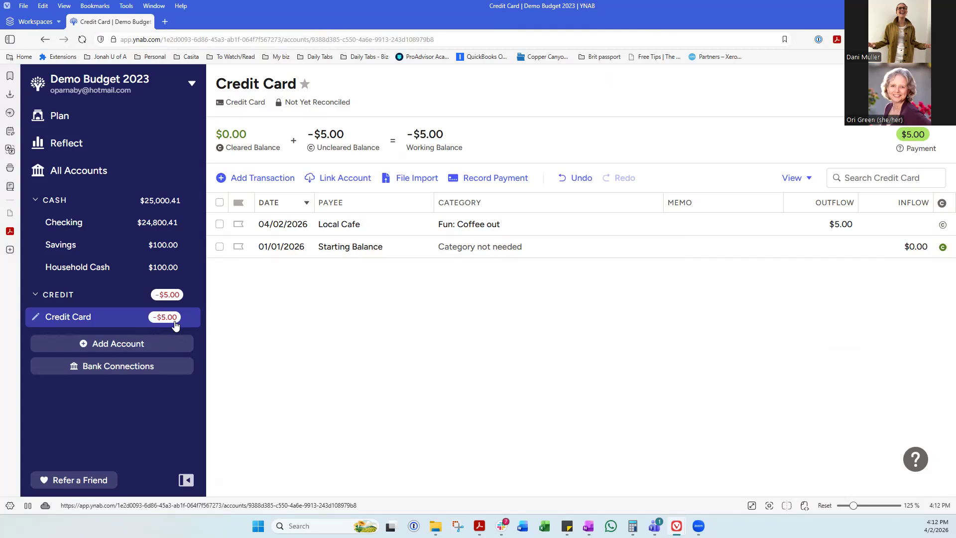
Step: Examine the Coffee out spending in the Fun group and the Credit Card payment category in the April 2026 plan
left_click(56, 117)
scroll(533, 288, "down", 5)
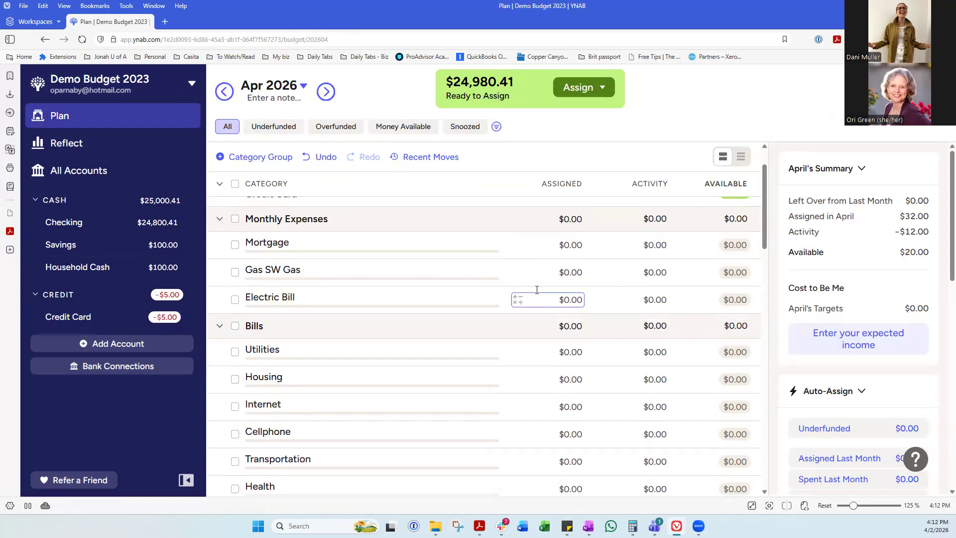
scroll(537, 297, "down", 5)
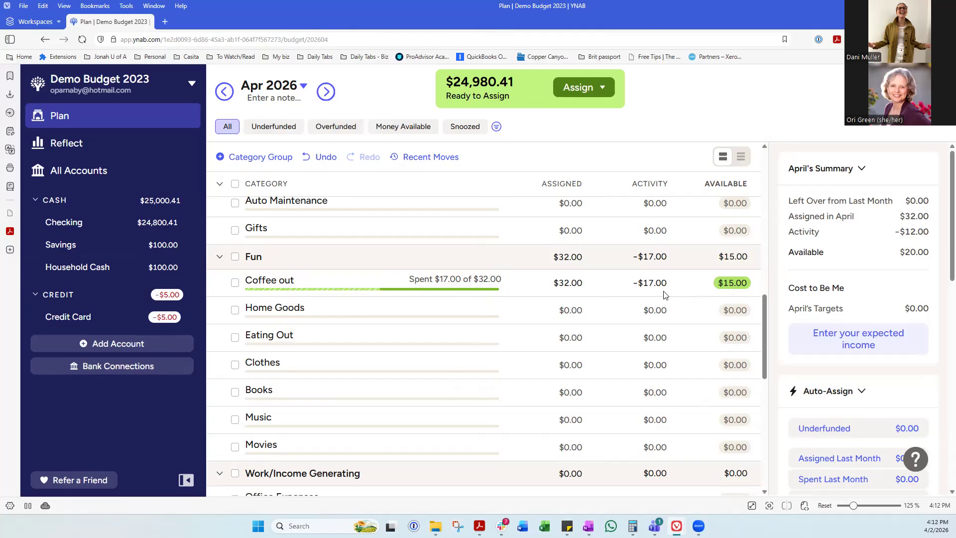
scroll(701, 293, "up", 8)
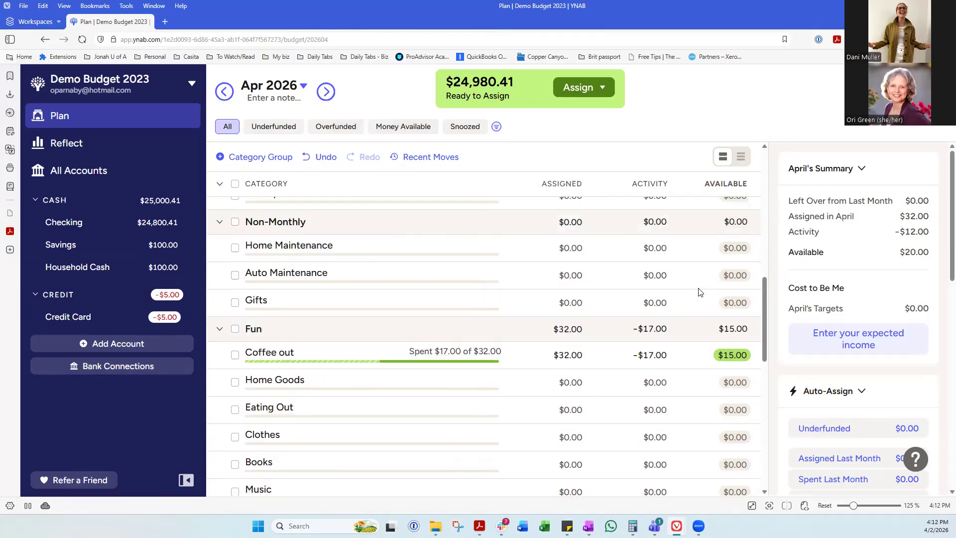
scroll(702, 293, "up", 4)
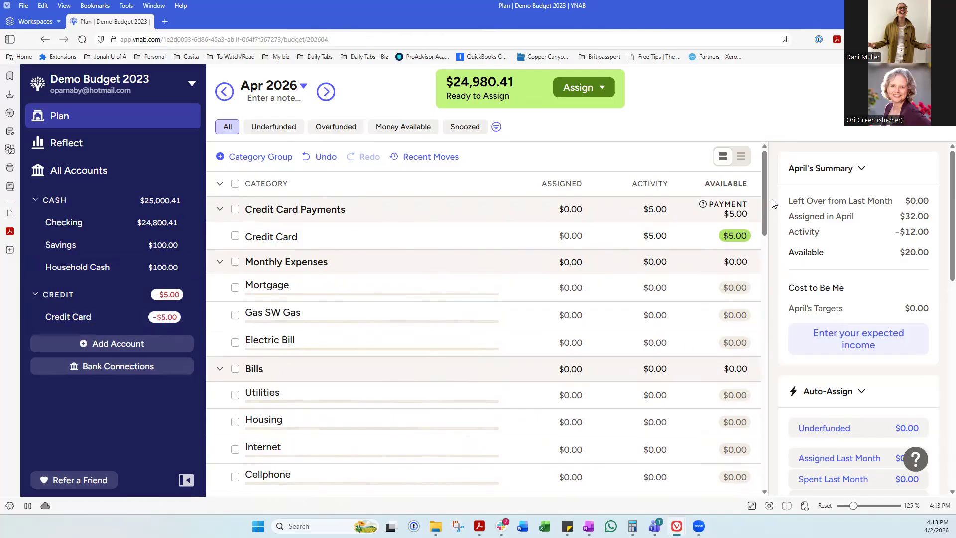
mouse_move(766, 204)
left_mouse_down()
mouse_move(753, 347)
mouse_move(773, 191)
left_mouse_up()
mouse_move(737, 242)
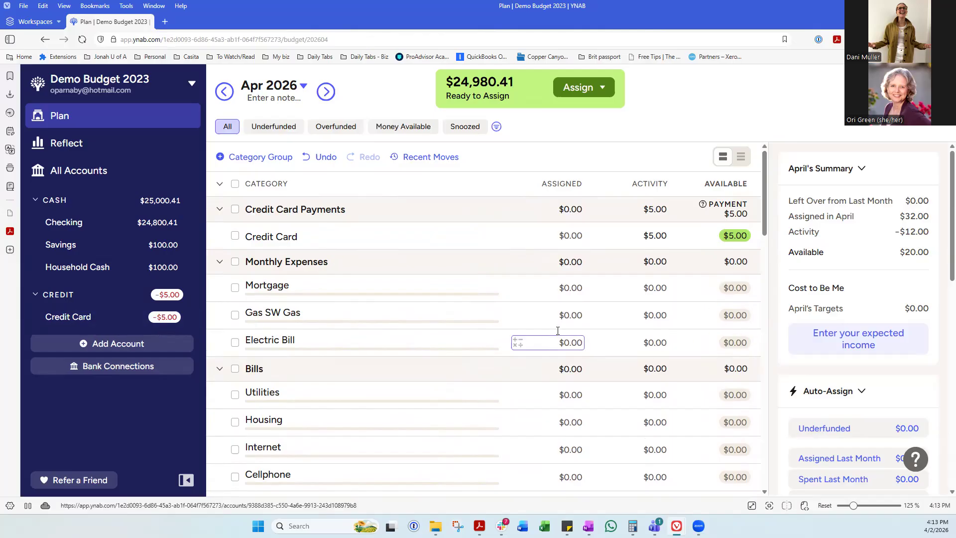
Step: Manually assign 100.00 from Ready to Assign to the Groceries category in Recurring Expenses
left_click(576, 92)
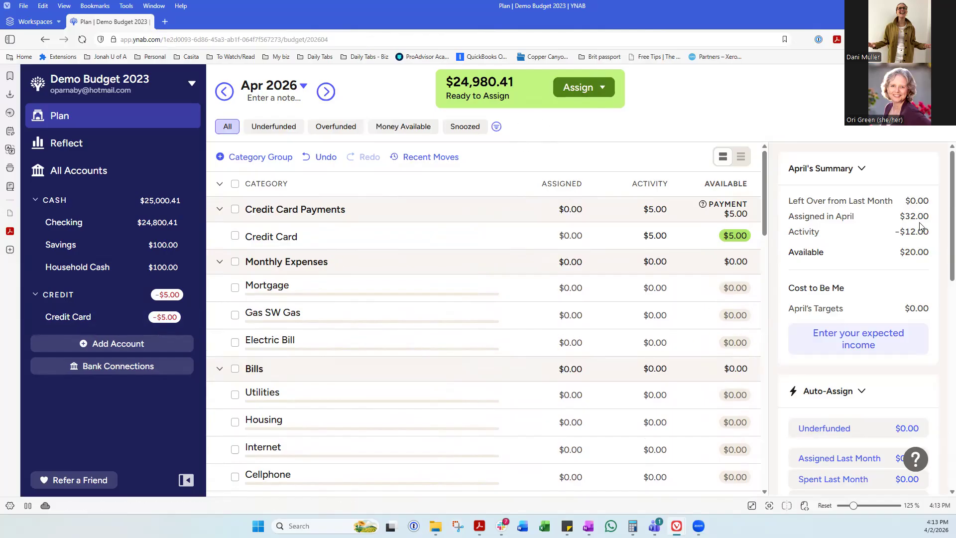
type("100")
key("Tab")
type("gr")
left_click(543, 293)
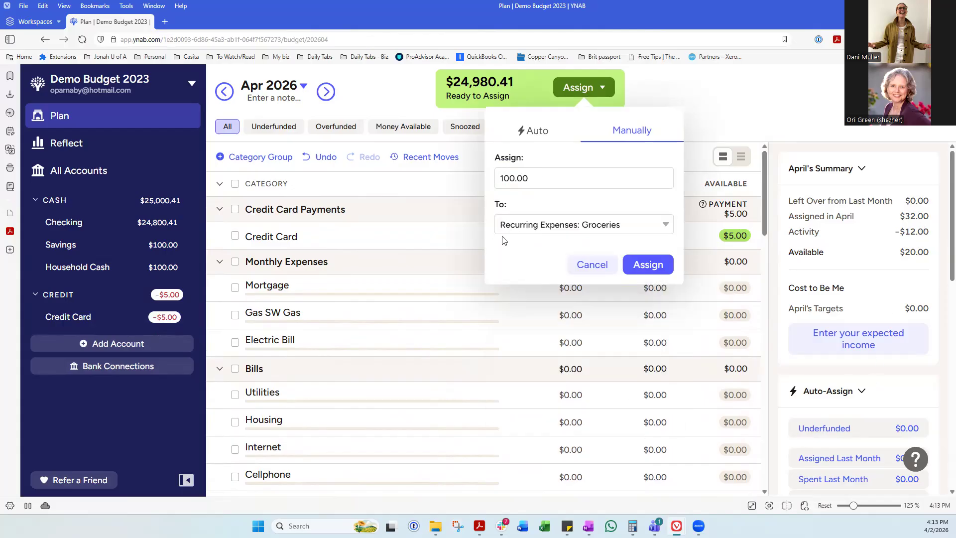
left_click(654, 269)
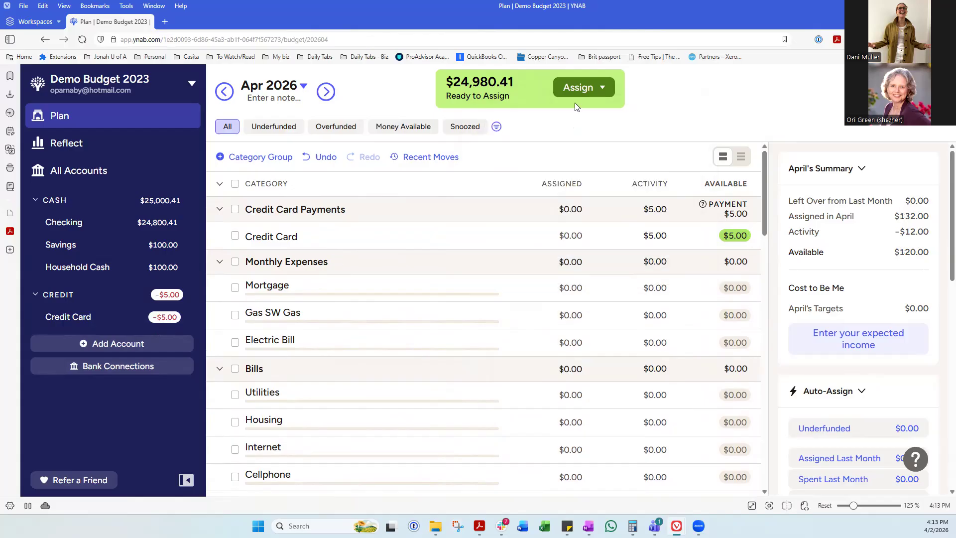
left_click_drag(762, 211, 762, 304)
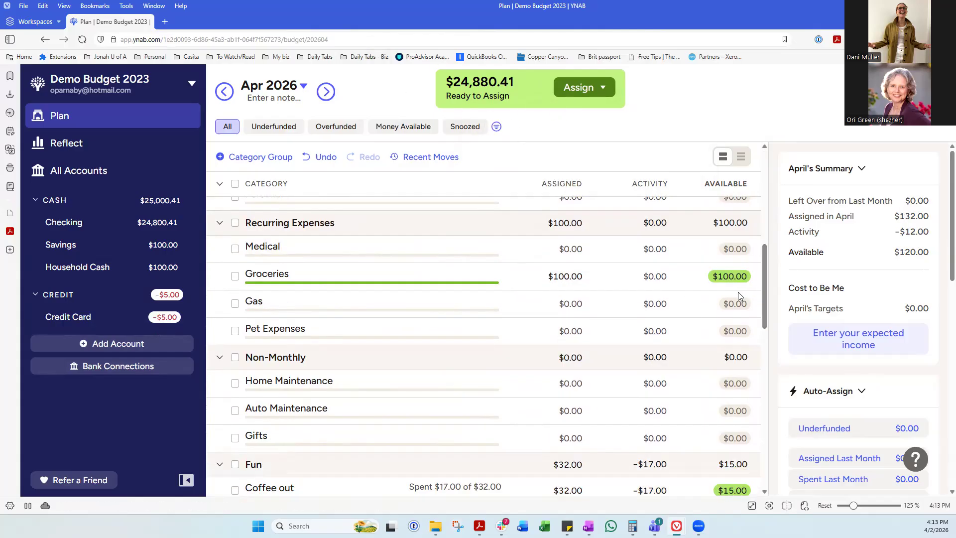
Step: Add an Albertsons transaction to the Credit Card account dated 04/02/2026, categorized as Groceries with an outflow of 15, and save it
left_click(65, 321)
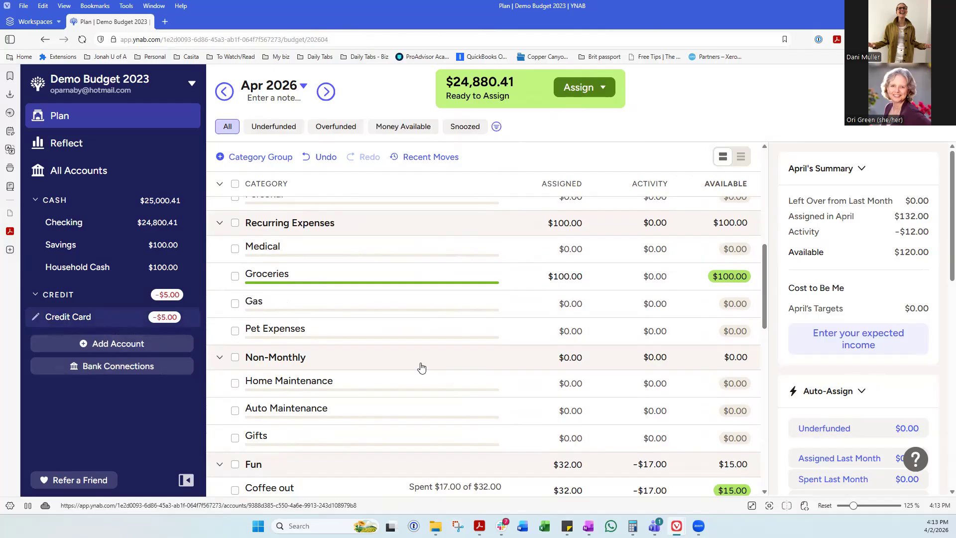
left_click(263, 178)
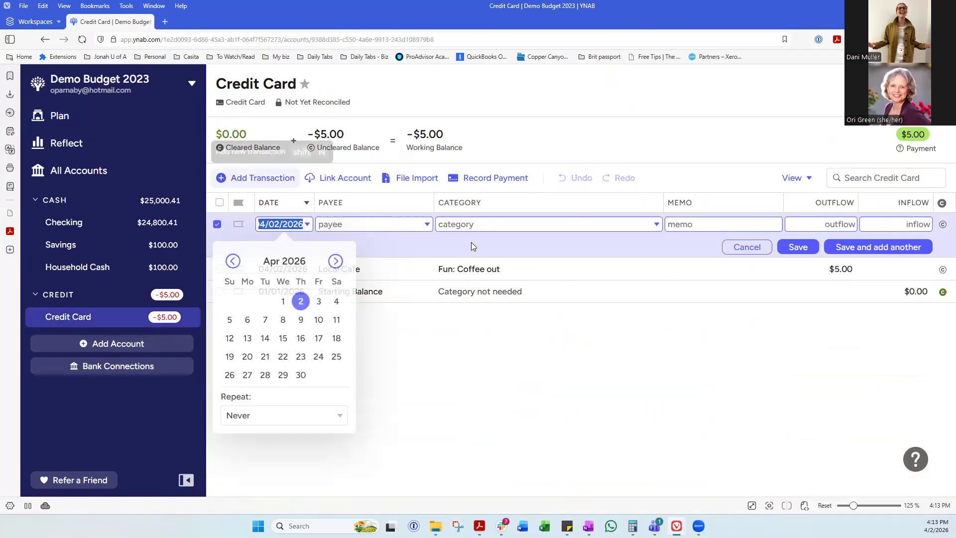
key("Tab")
type("a")
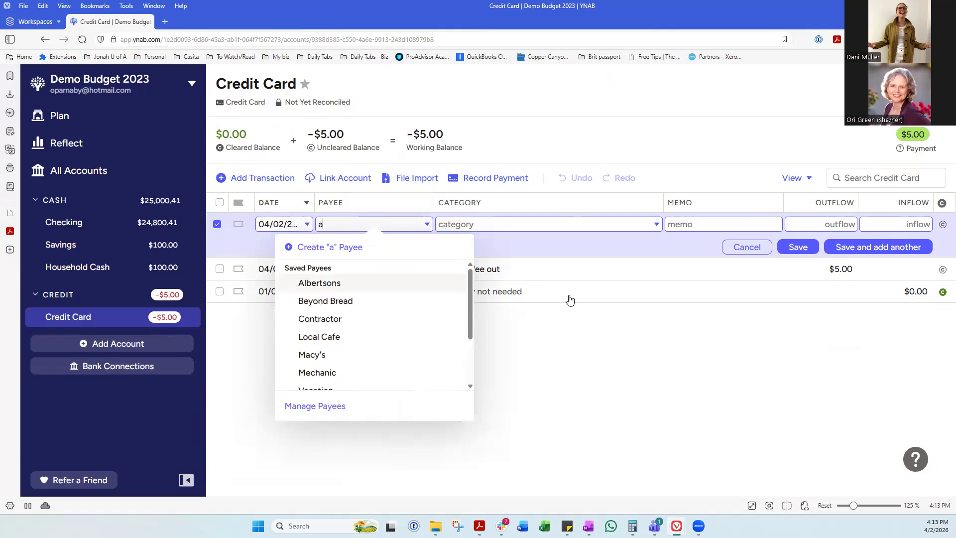
type("lb")
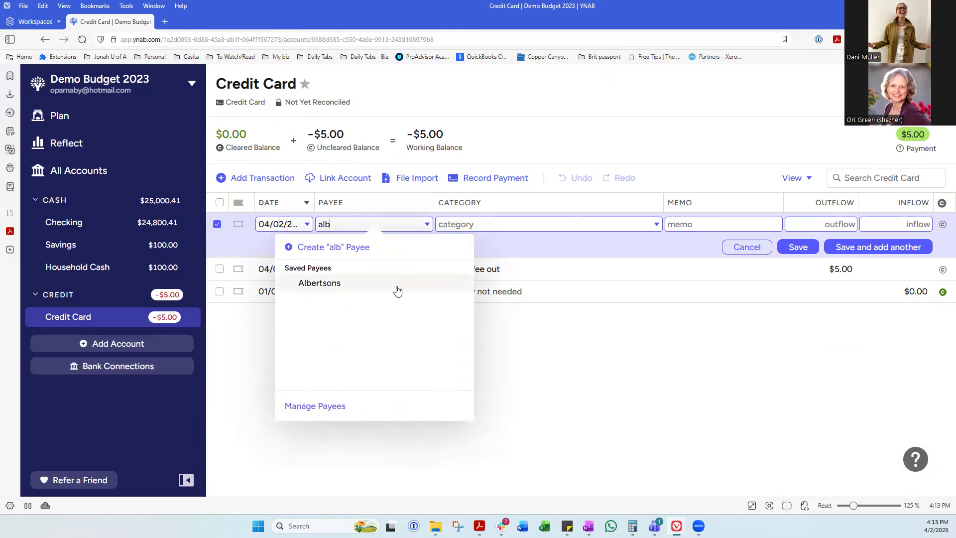
left_click(397, 284)
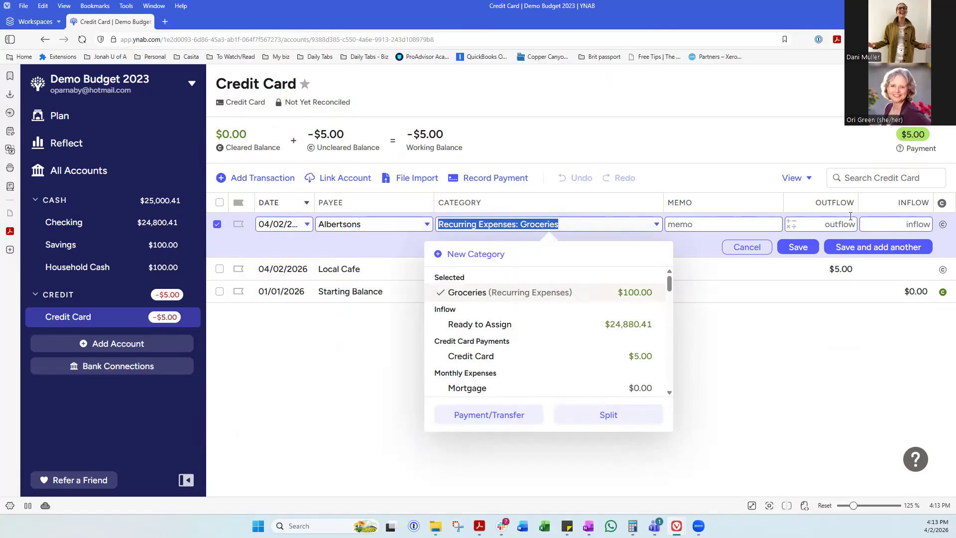
left_click(845, 225)
type("15")
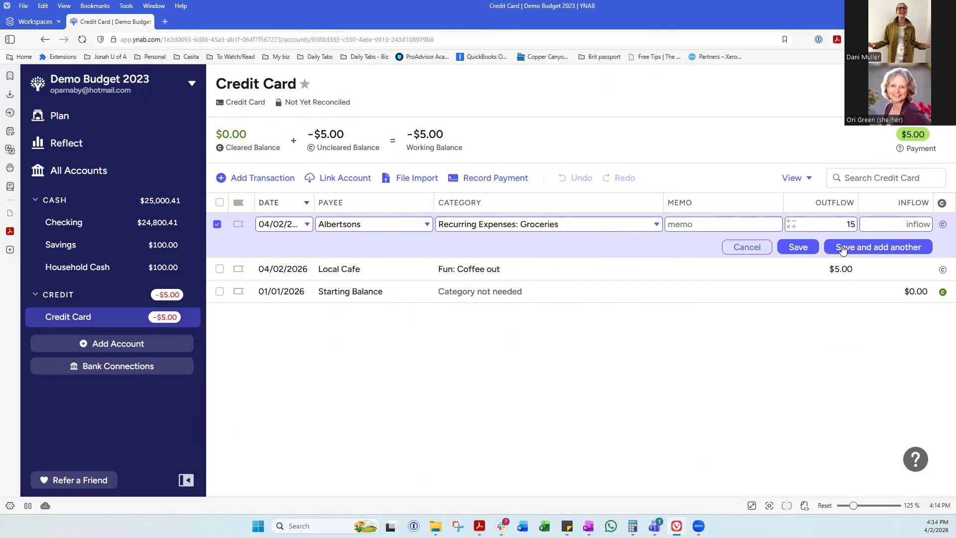
left_click(798, 247)
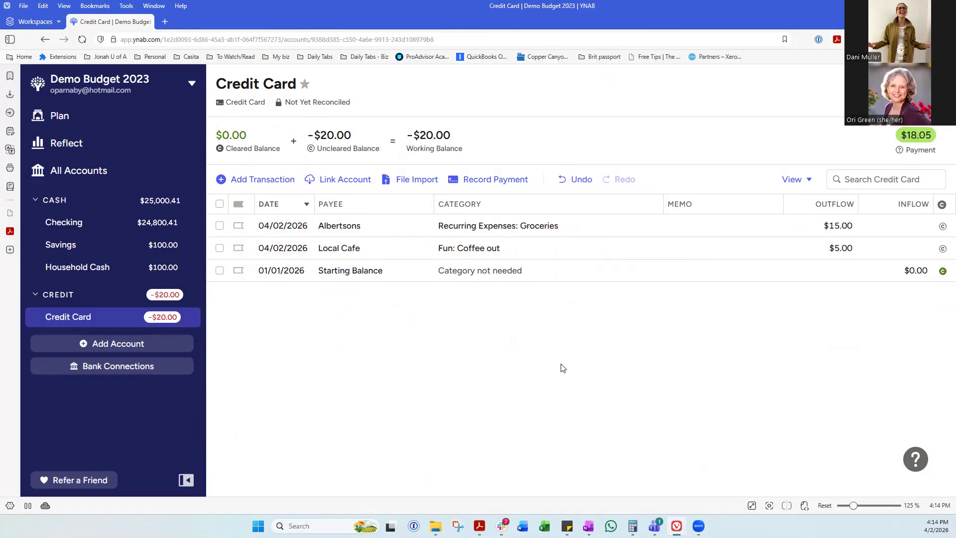
Step: Examine the Groceries spending and the Credit Card category's payment details and available amount in the April 2026 plan
left_click(45, 121)
scroll(649, 314, "down", 5)
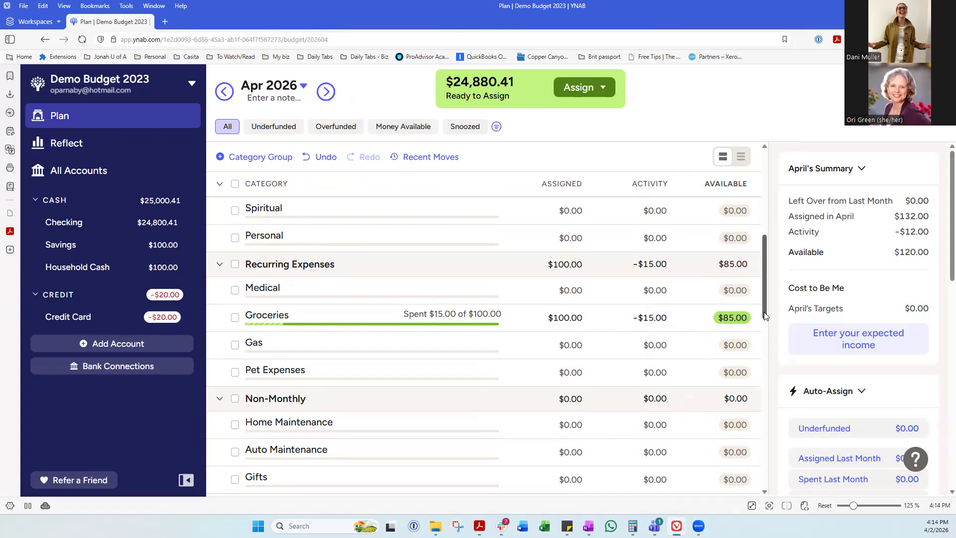
left_click_drag(764, 313, 764, 218)
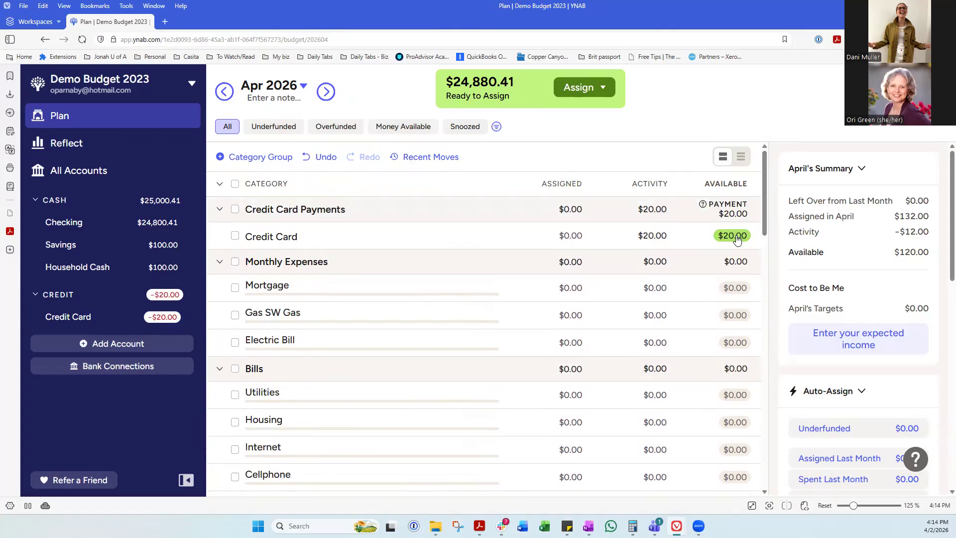
mouse_move(738, 239)
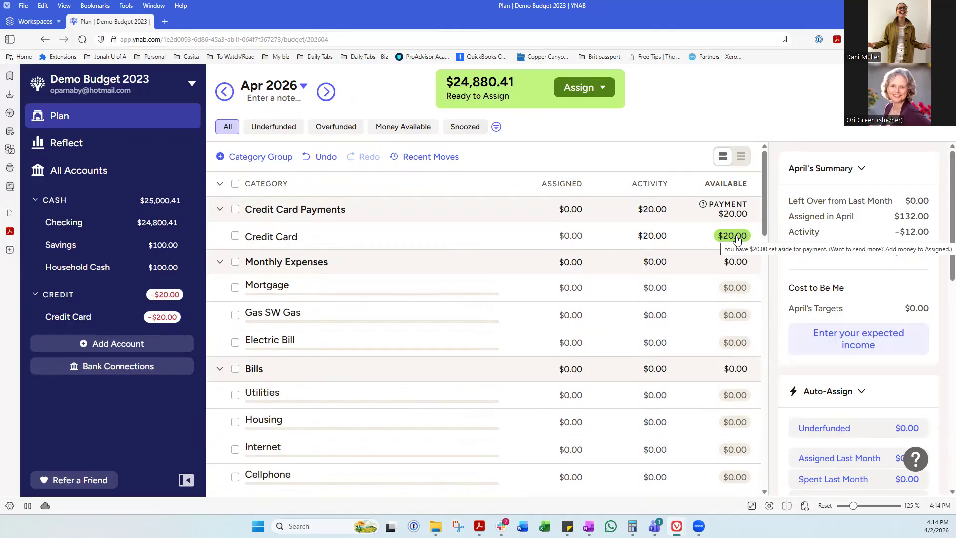
left_click(696, 238)
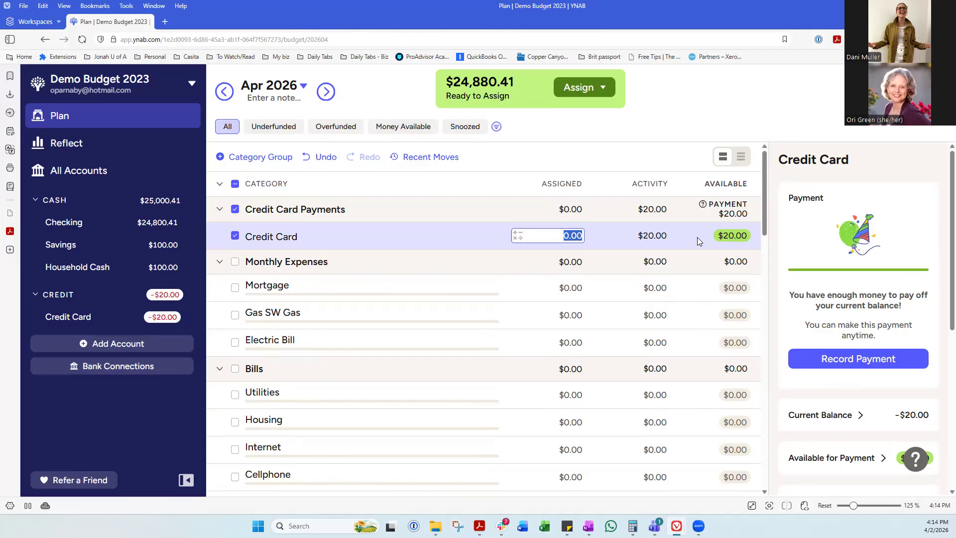
mouse_move(719, 239)
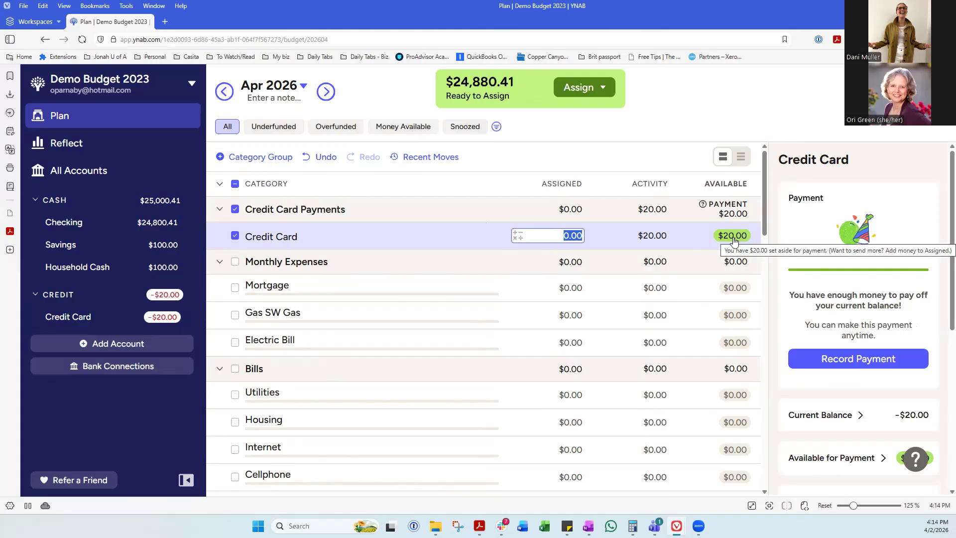
left_click(734, 240)
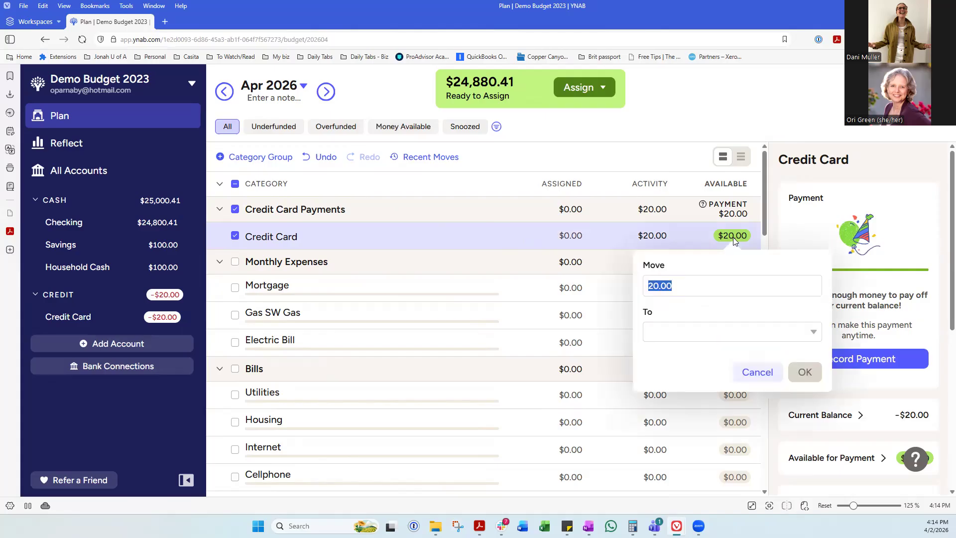
left_click(758, 371)
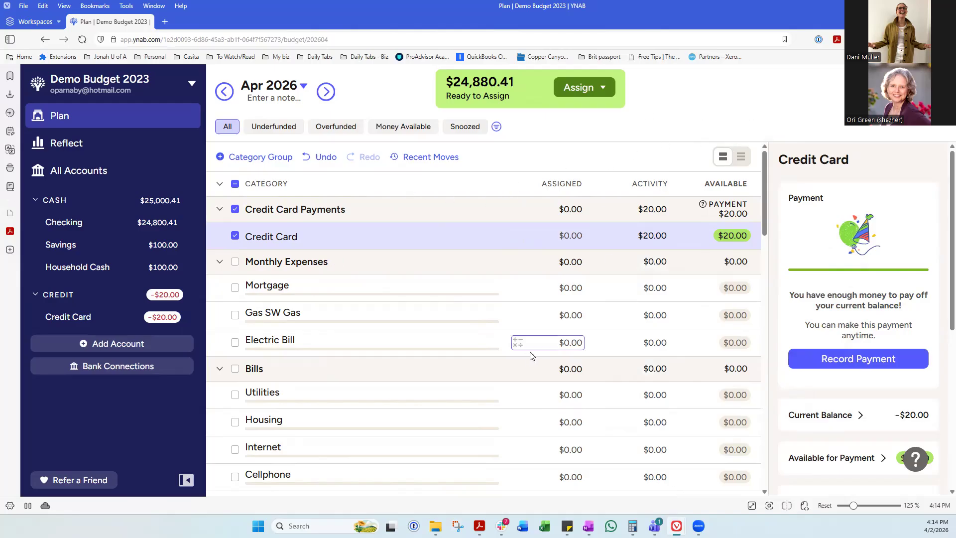
left_click(742, 94)
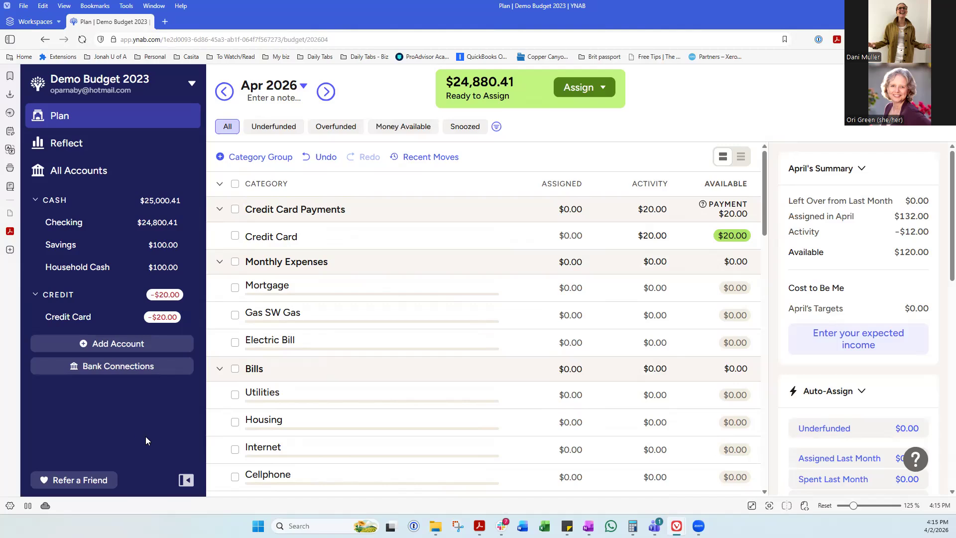
Step: Add a Contractor transaction to the Credit Card account dated 04/02/2026, categorized as Home Maintenance with an outflow of 200, and save it
left_click(85, 322)
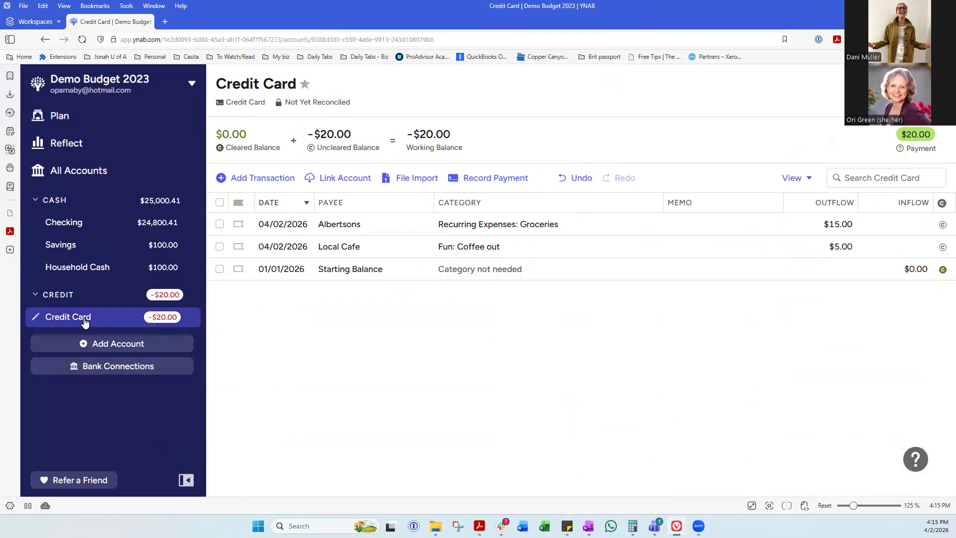
left_click(274, 179)
key("Tab")
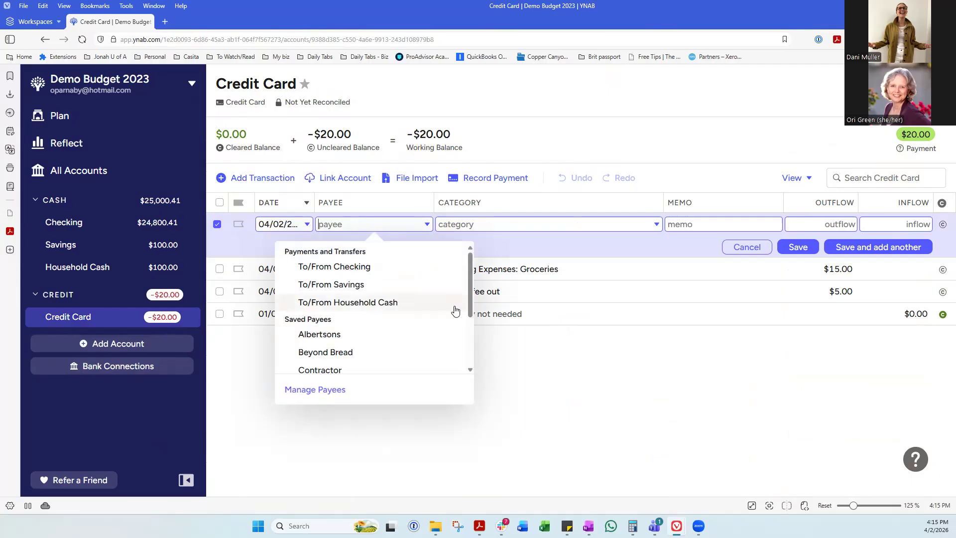
scroll(455, 311, "down", 1)
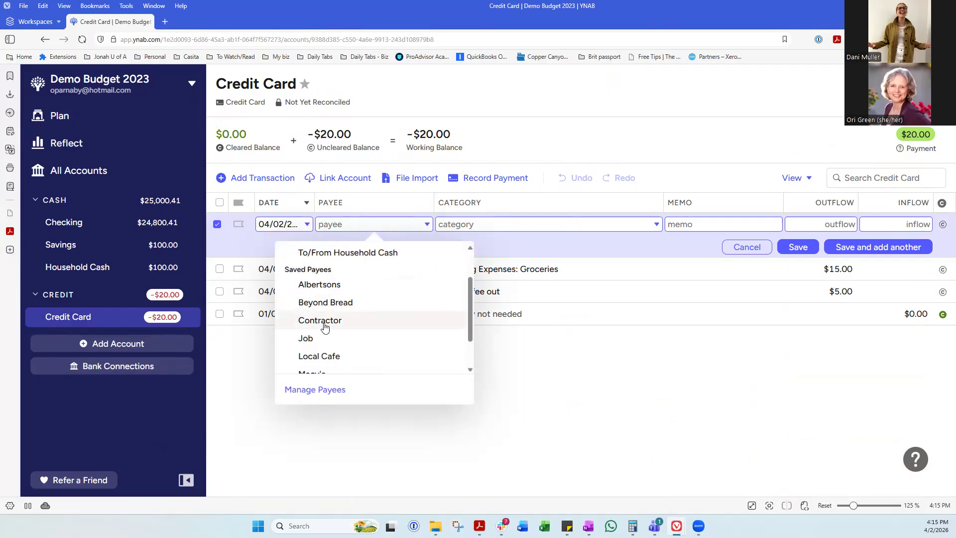
left_click(324, 326)
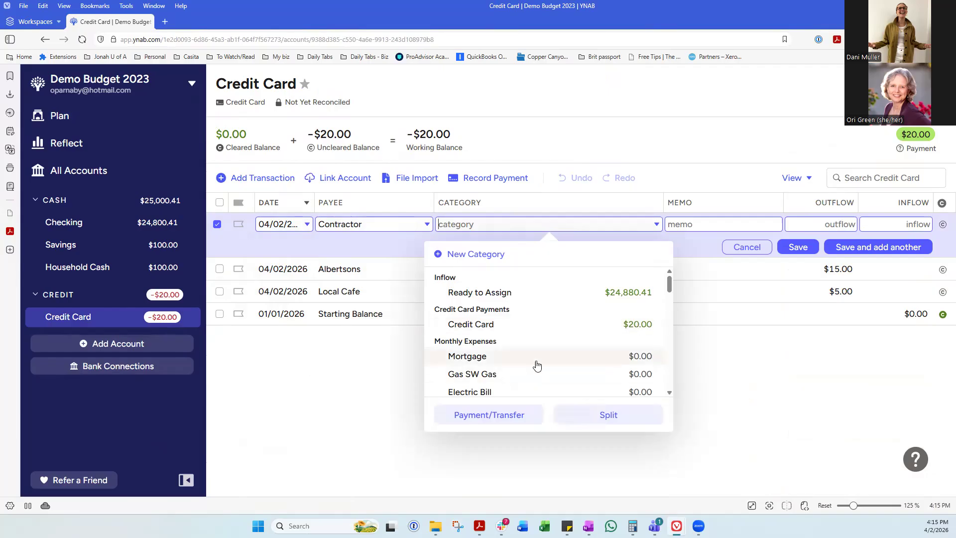
scroll(535, 363, "down", 1)
scroll(537, 362, "down", 3)
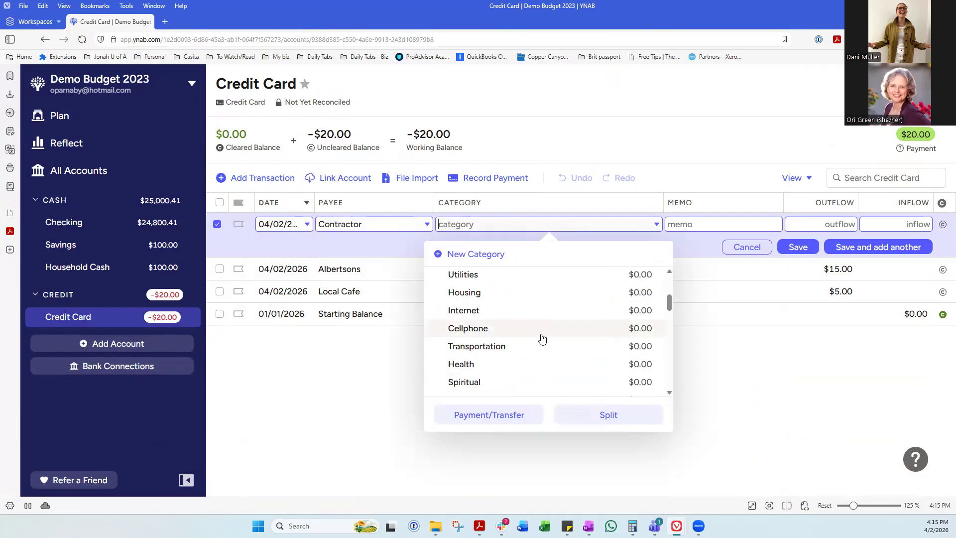
scroll(545, 332, "down", 3)
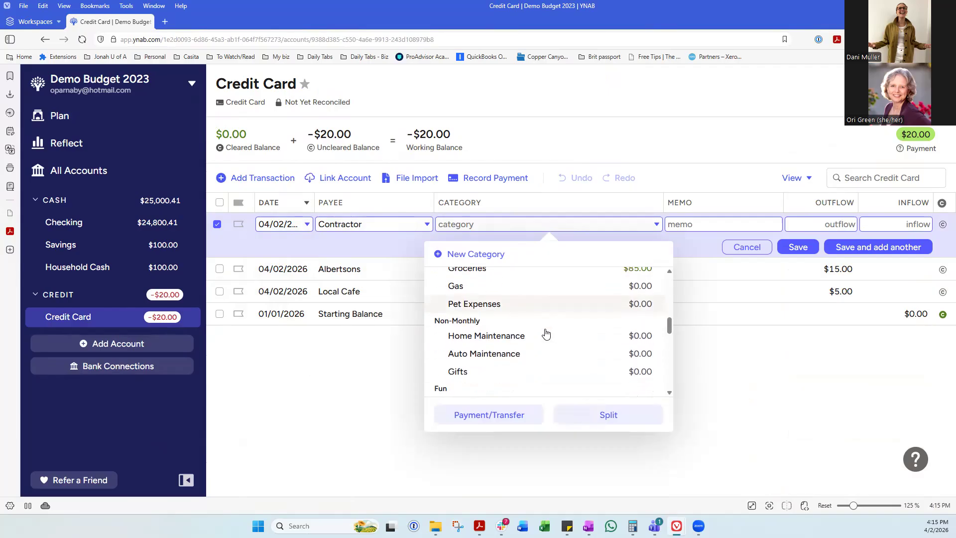
left_click(513, 326)
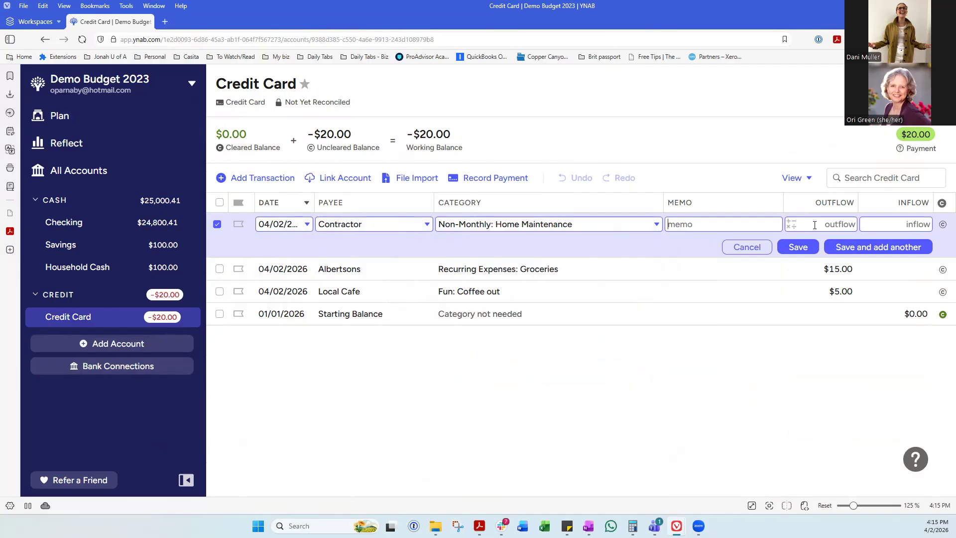
type("200")
left_click(803, 248)
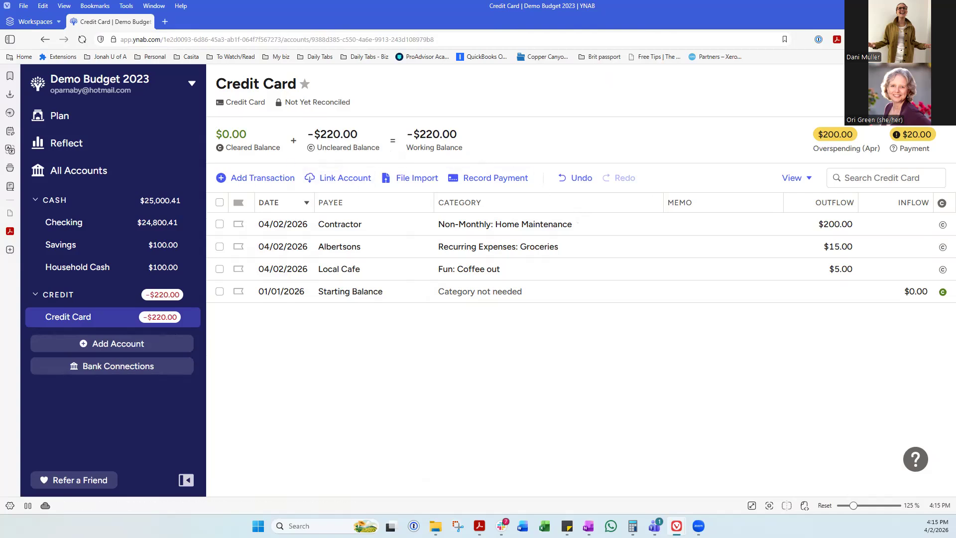
Step: Mark the Local Cafe, Albertsons and Contractor transactions in the Credit Card account as cleared
left_click(942, 270)
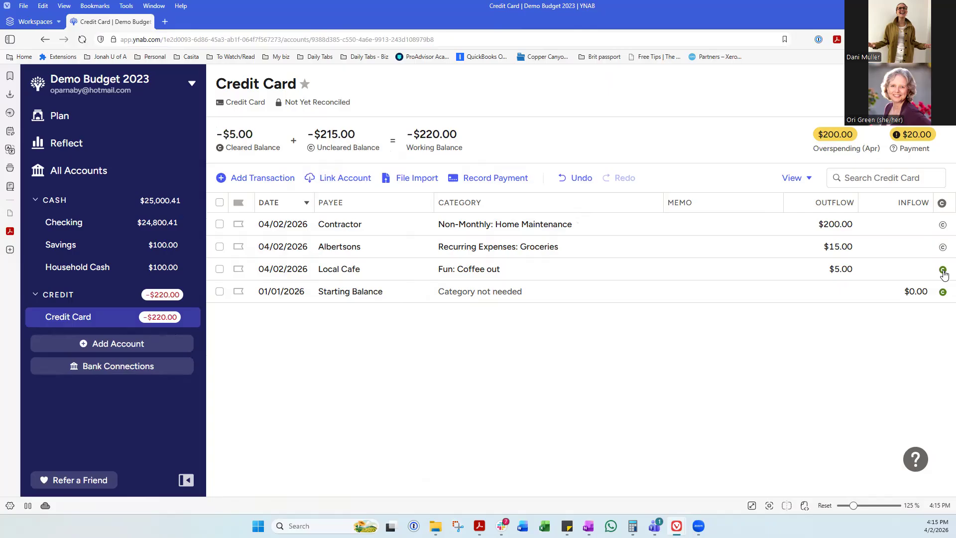
left_click(944, 248)
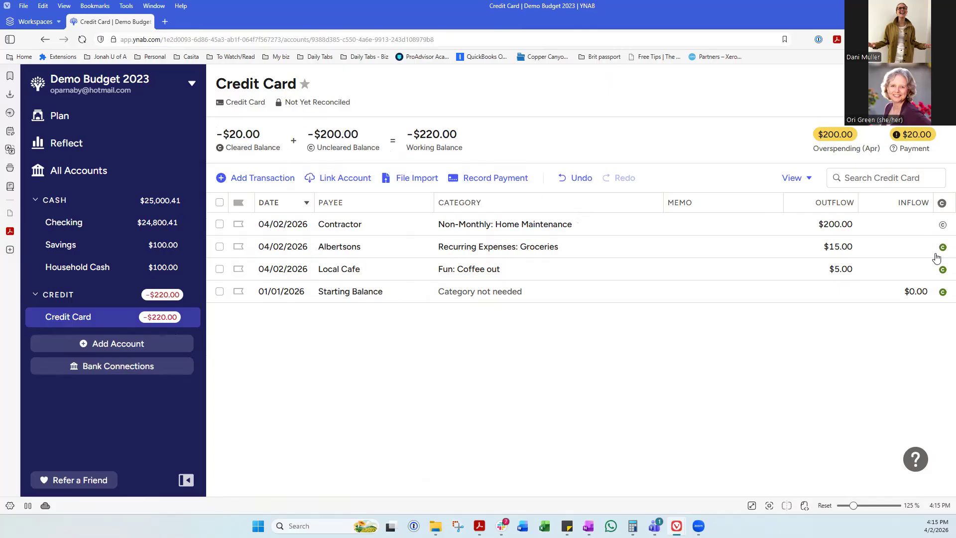
left_click(943, 226)
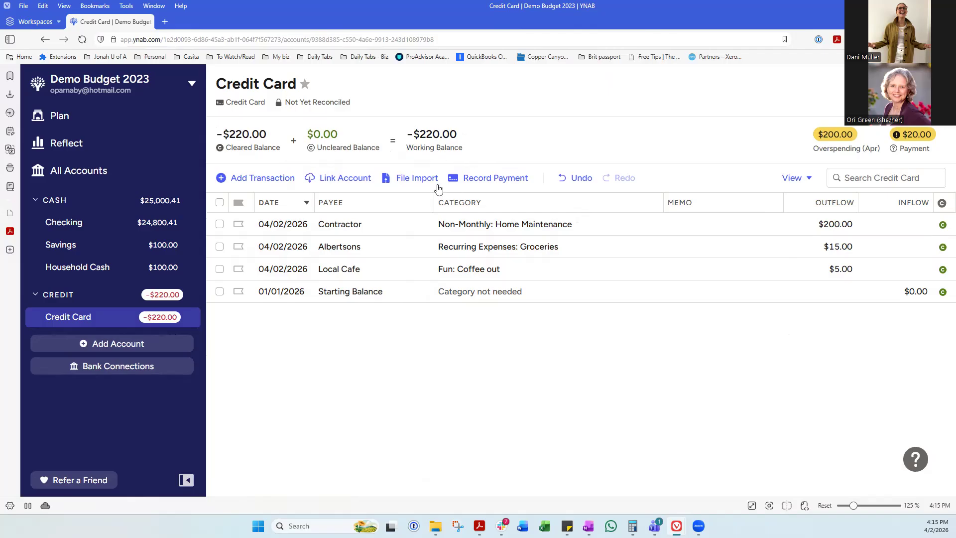
Step: Examine the Credit Card payment details and the overspent Home Maintenance category's balance breakdown in the April 2026 plan
left_click(73, 123)
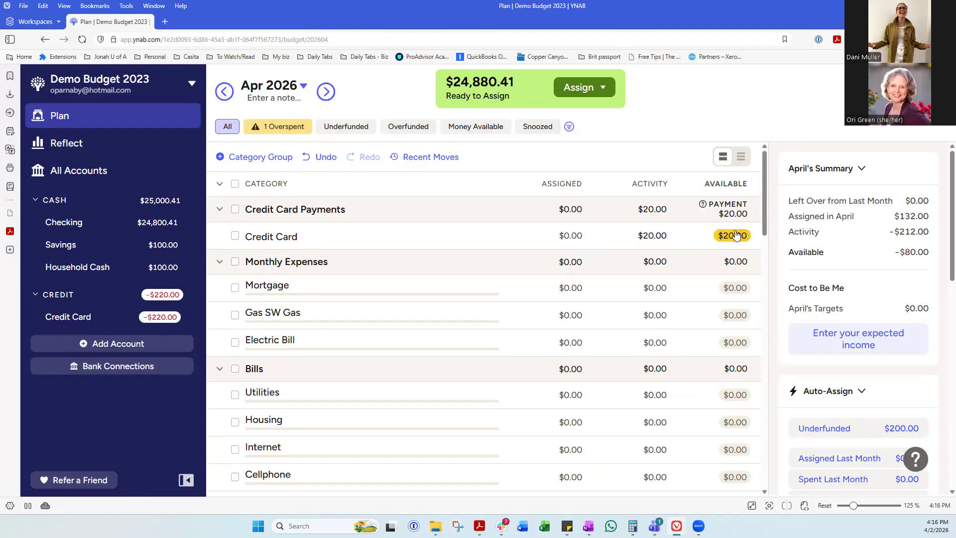
left_click(695, 242)
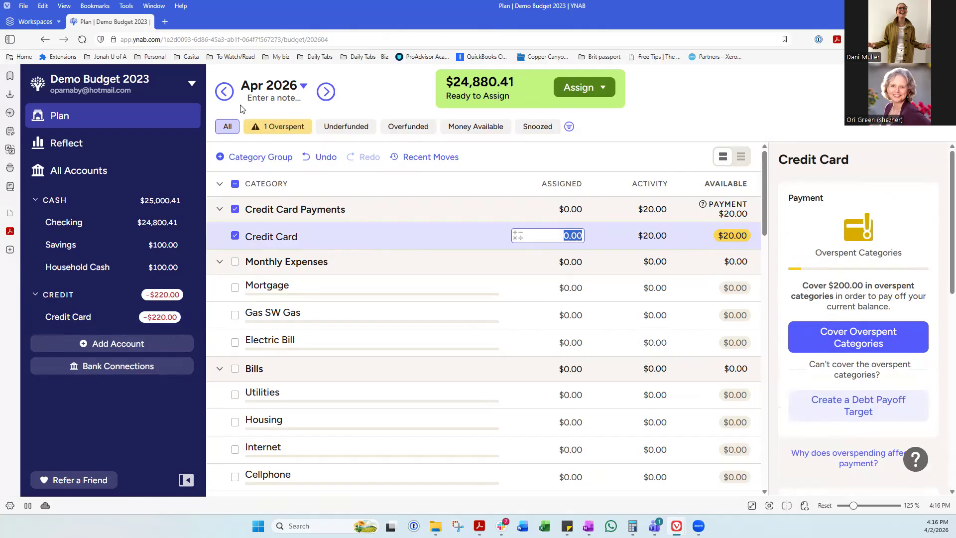
left_click(296, 128)
left_click(228, 128)
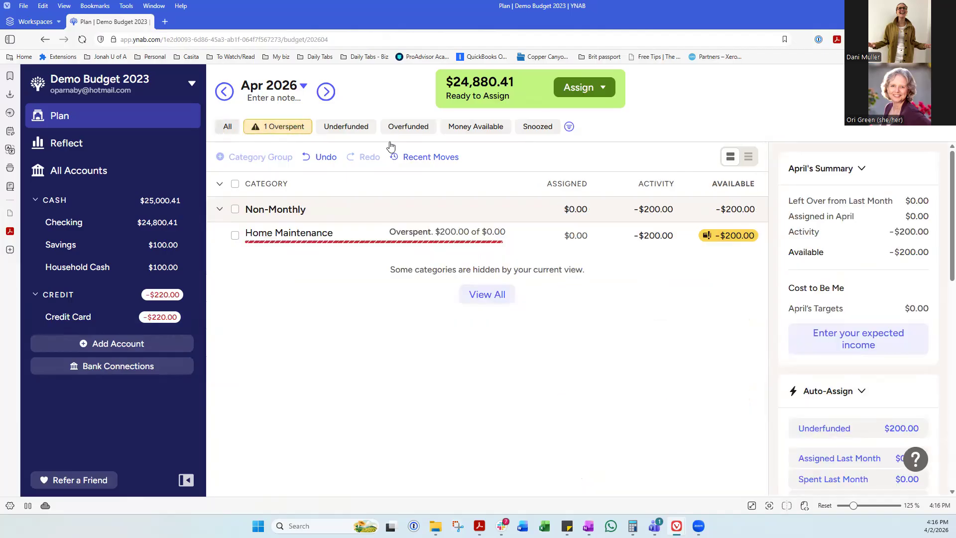
left_click_drag(764, 187, 762, 315)
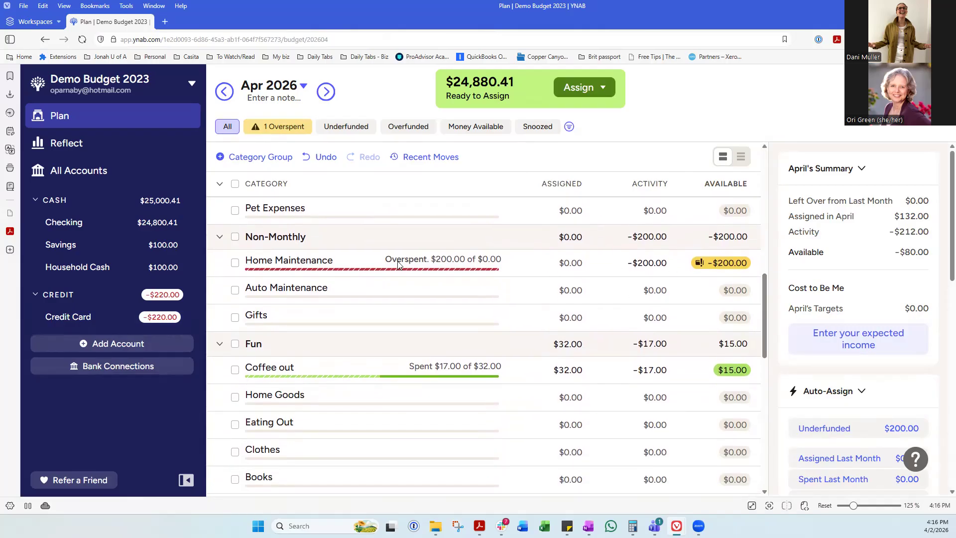
left_click(369, 268)
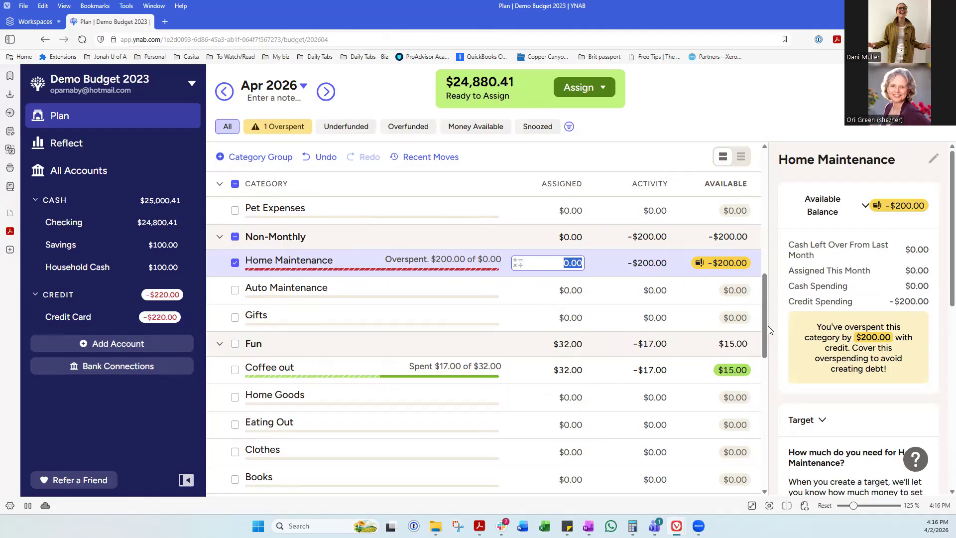
scroll(763, 319, "up", 3)
scroll(770, 264, "up", 5)
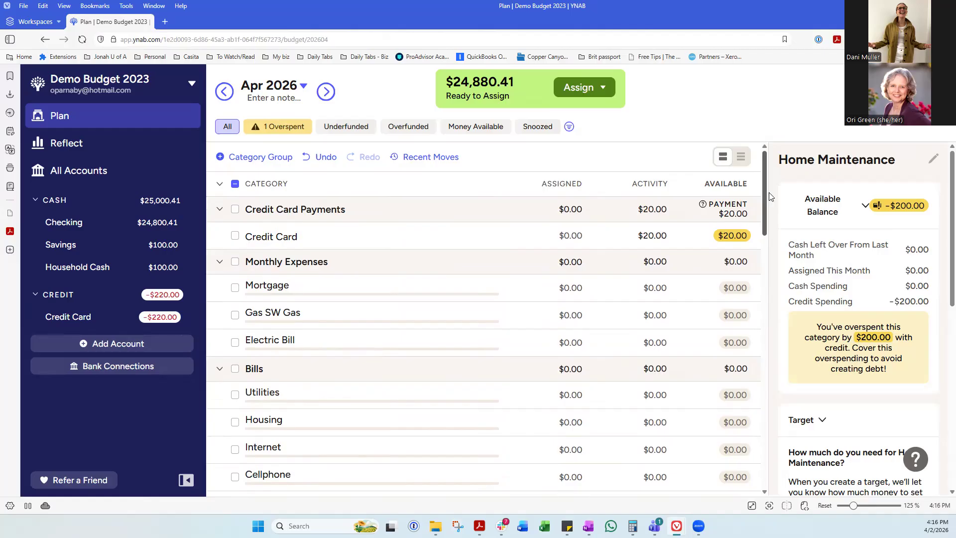
left_click_drag(759, 227, 765, 286)
scroll(762, 314, "down", 5)
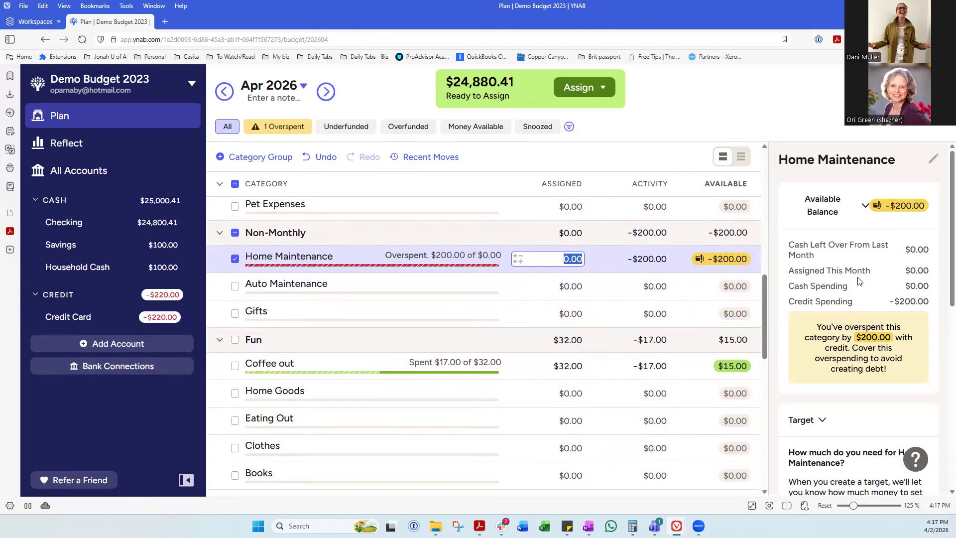
scroll(858, 281, "down", 6)
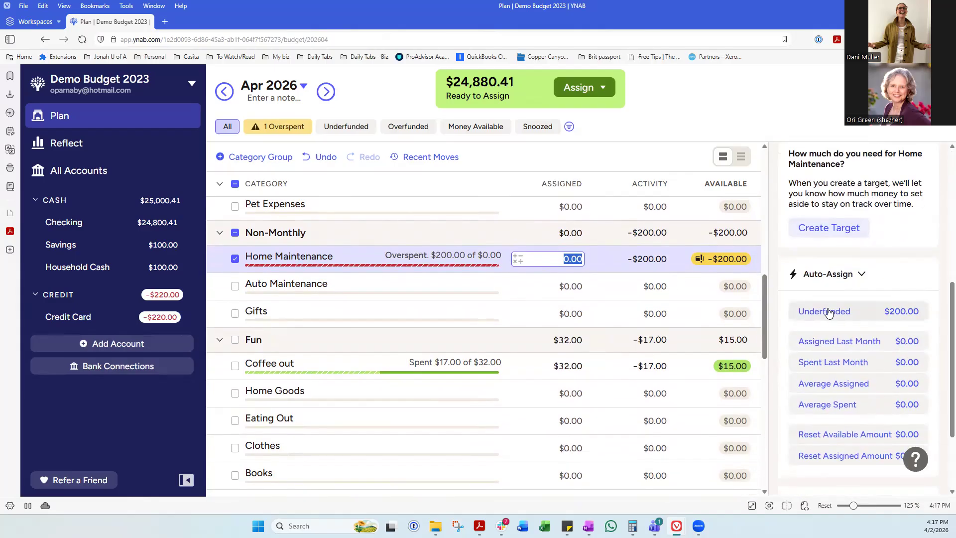
Step: Cover the Home Maintenance overspending in the April 2026 plan from Inflow: Ready to Assign
left_click(729, 260)
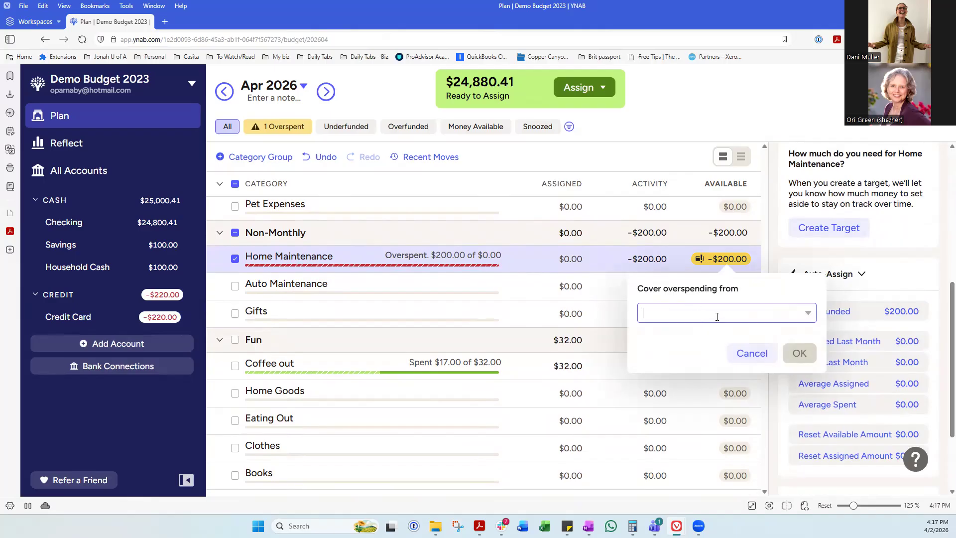
left_click(741, 313)
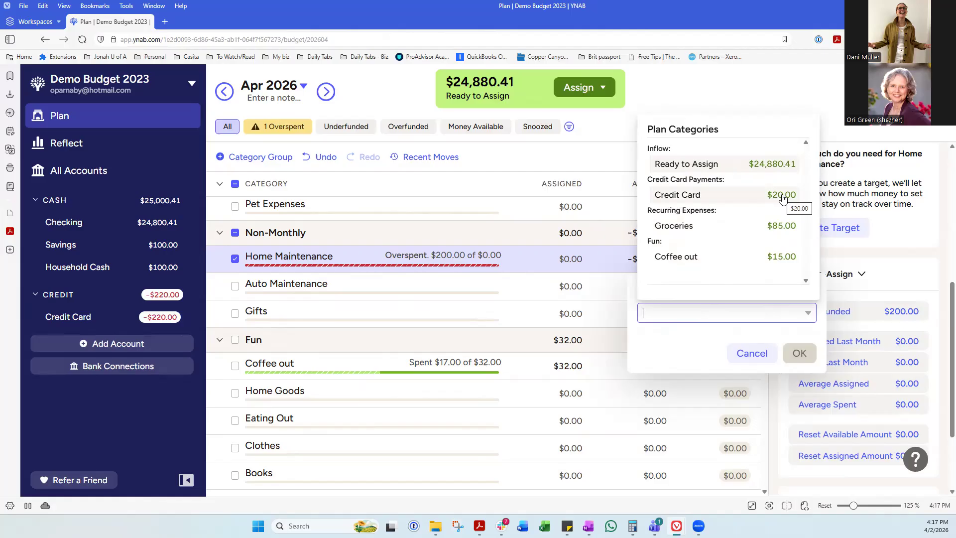
left_click(738, 166)
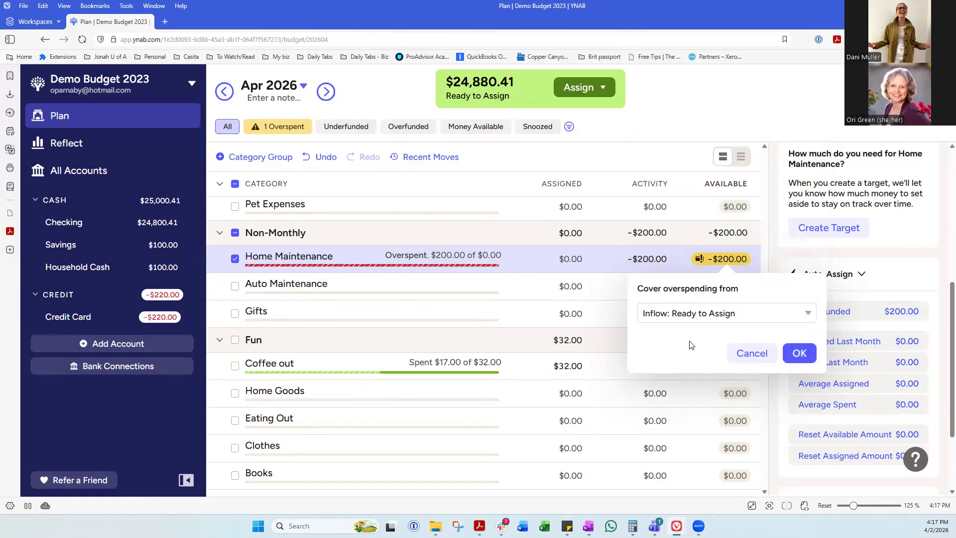
left_click(799, 354)
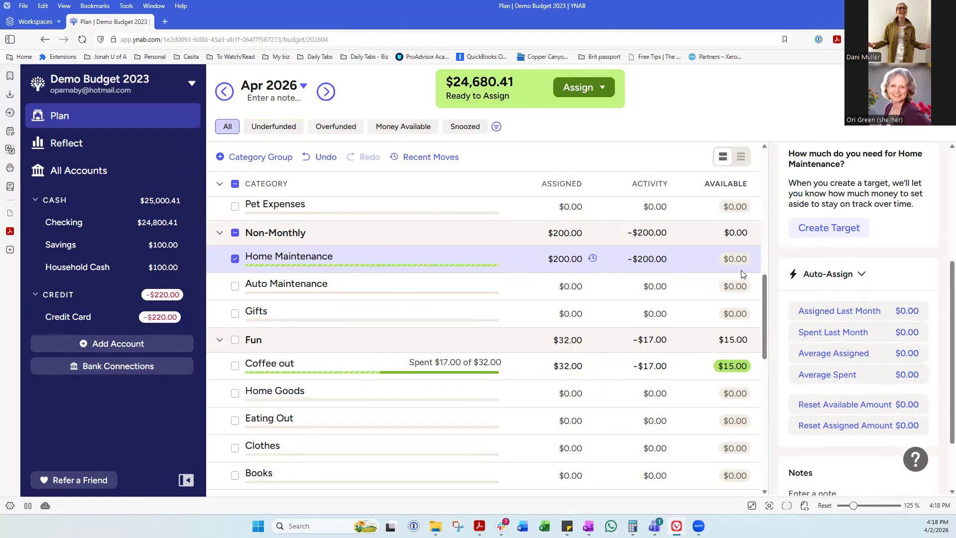
Step: Move 20 from the Groceries category's available money to Recurring Expenses: Gas
left_click_drag(766, 289, 764, 169)
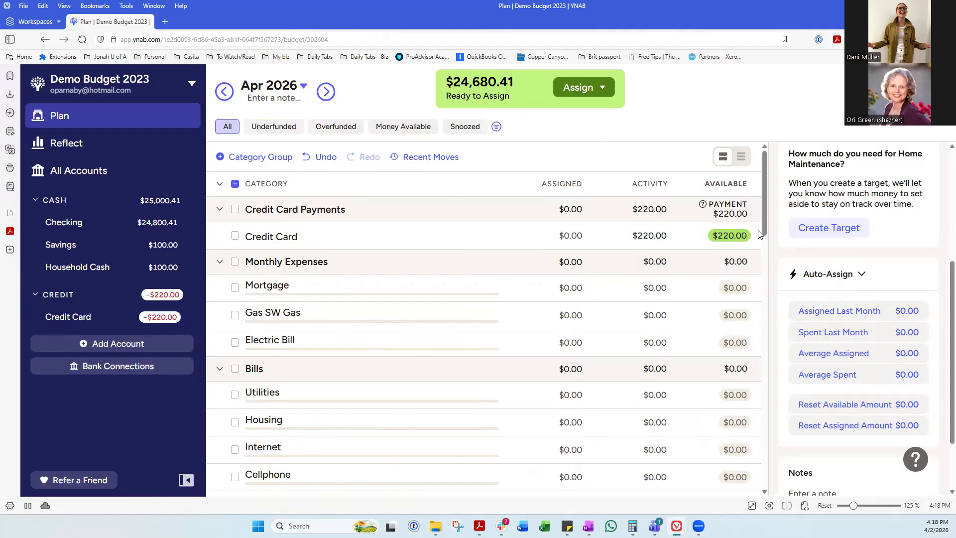
left_click(768, 258)
scroll(762, 315, "down", 2)
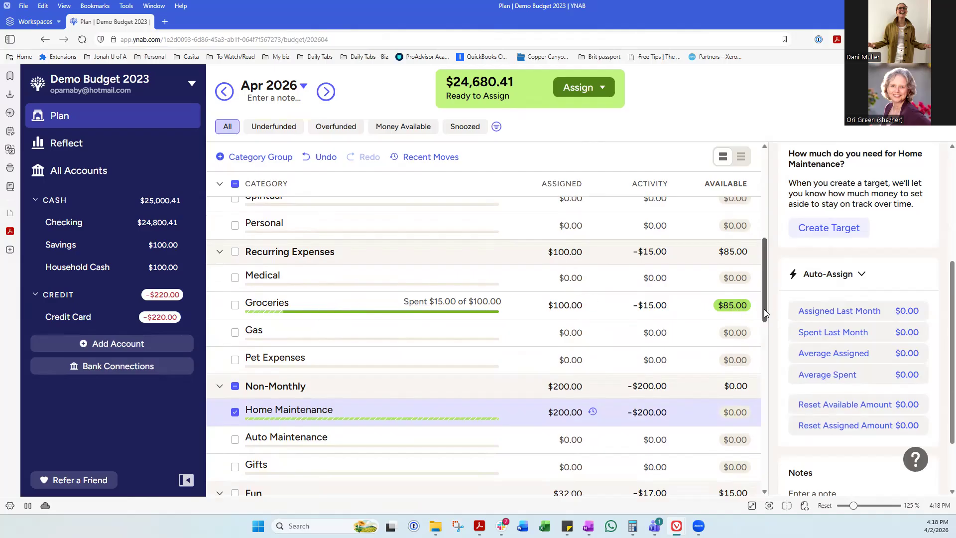
left_click(725, 308)
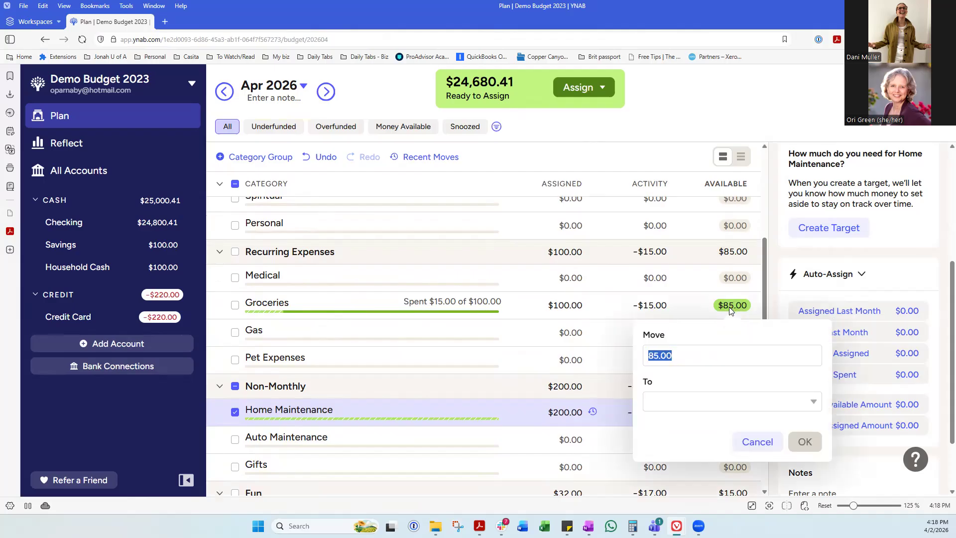
type("20")
key("Tab")
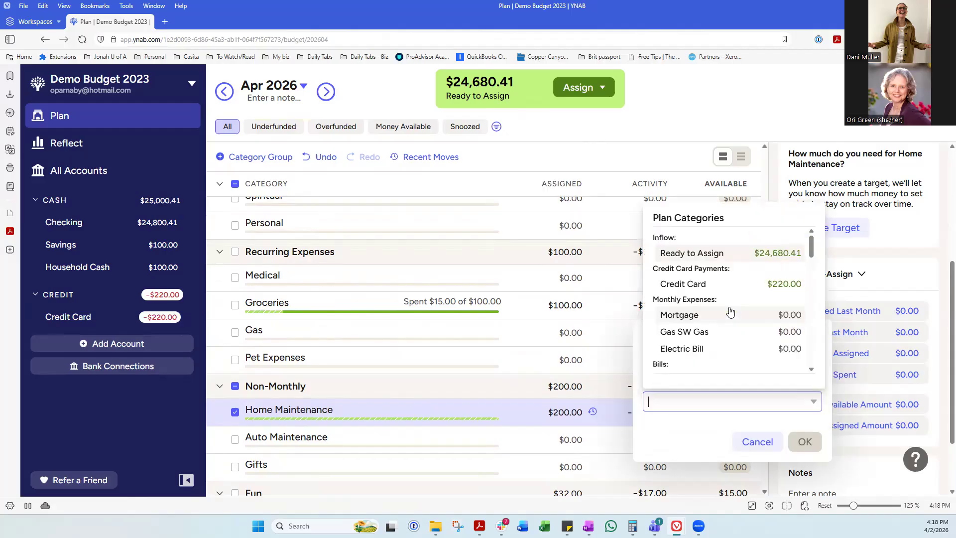
type("gas")
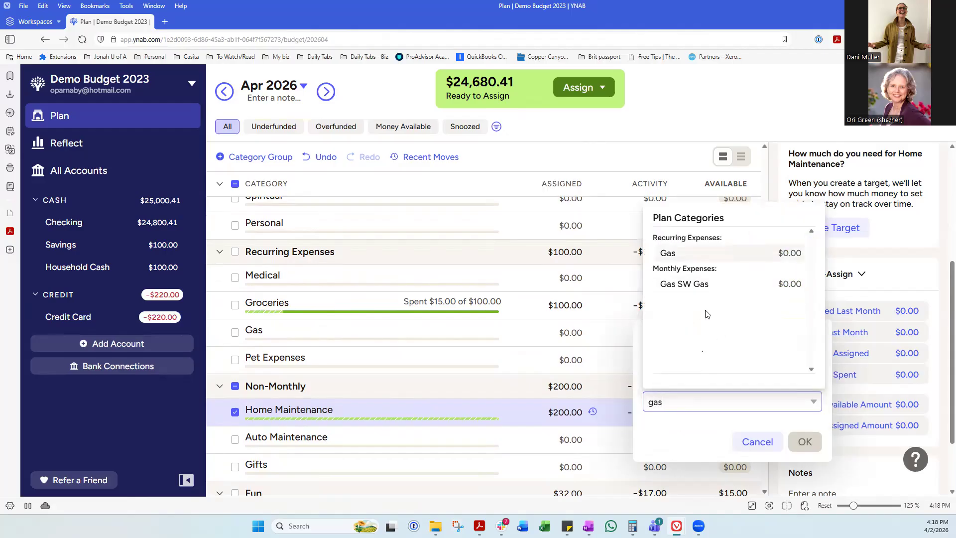
left_click(686, 257)
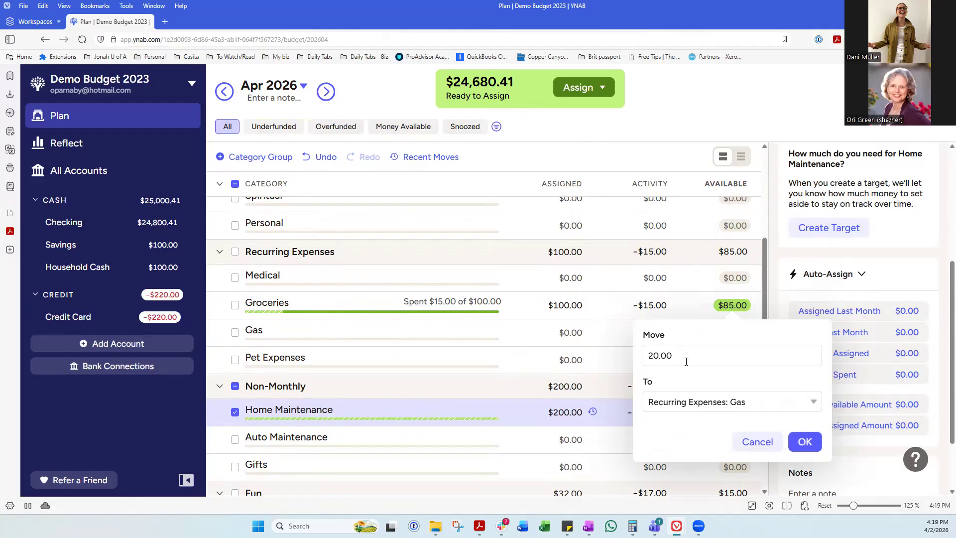
left_click(805, 443)
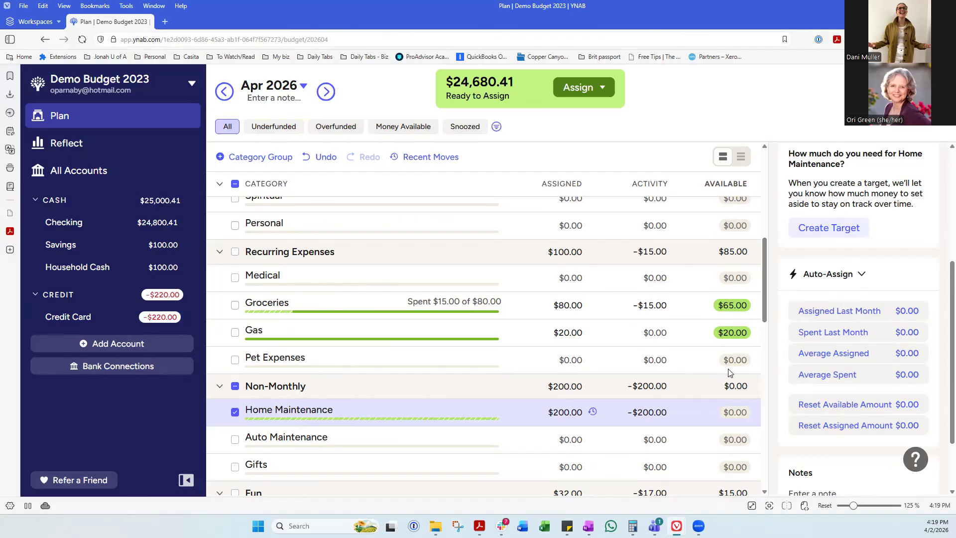
Step: Move 15 from the Groceries category's available money to Recurring Expenses: Pet Expenses
left_click(734, 306)
type("15")
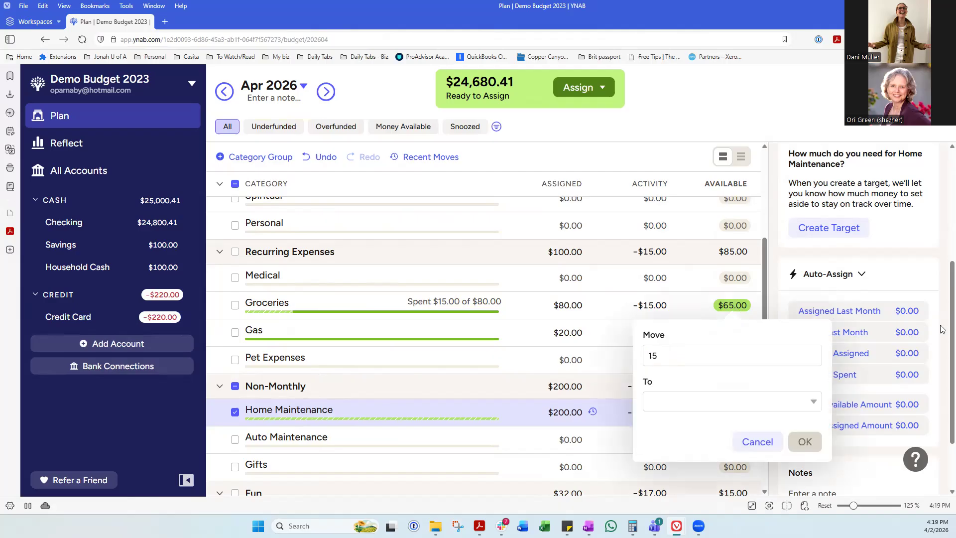
key("Tab")
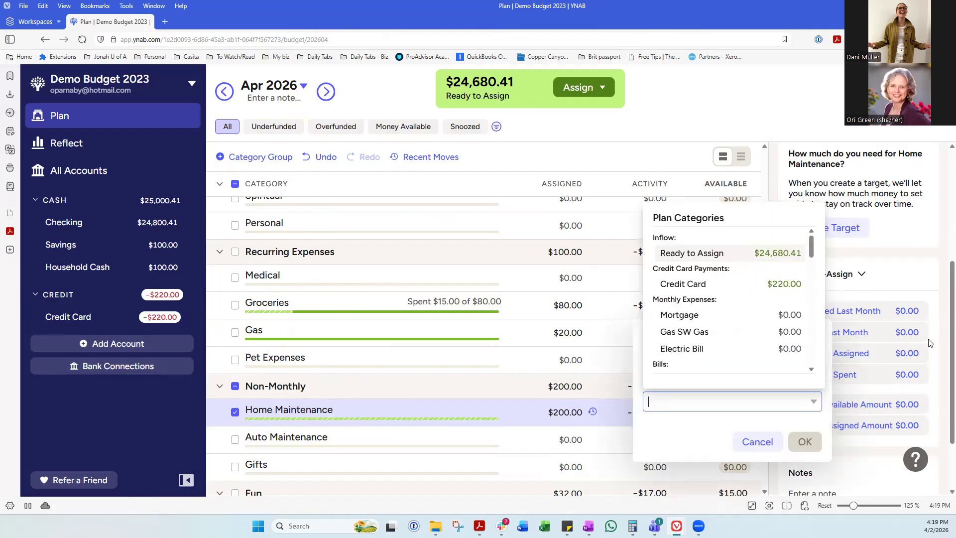
type("pet")
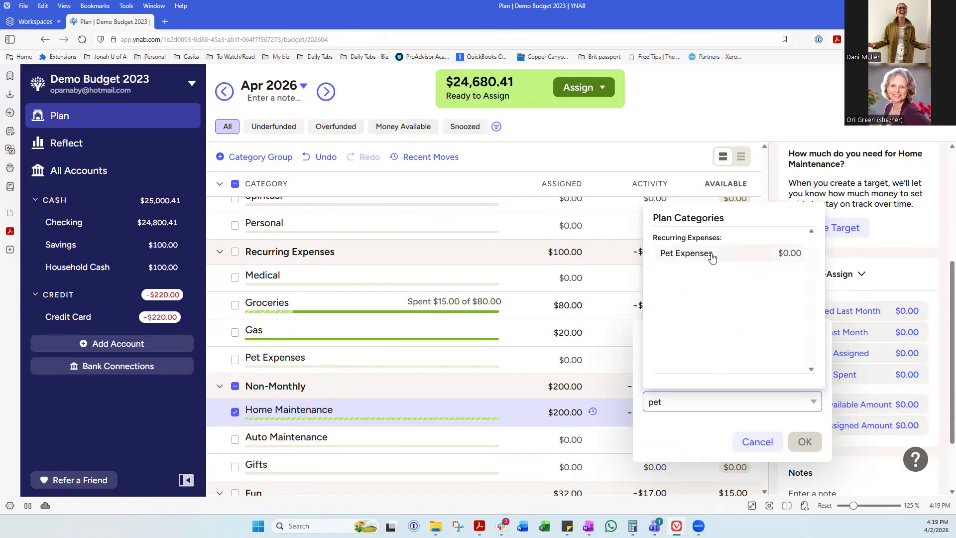
left_click(711, 255)
left_click(820, 448)
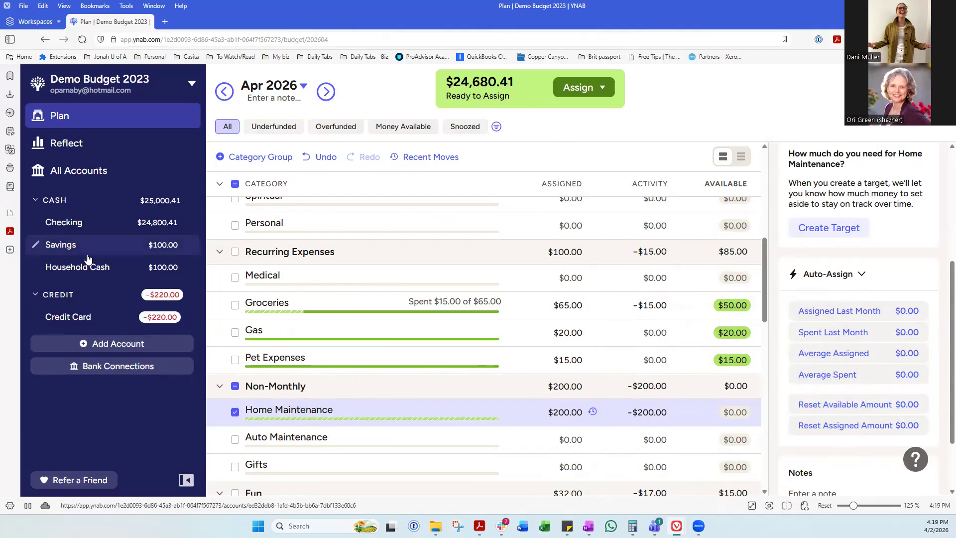
Step: Record a 4000 transfer from Checking to Savings dated 04/02/2026 with the memo "Savings", and check it in the Savings account
left_click(95, 227)
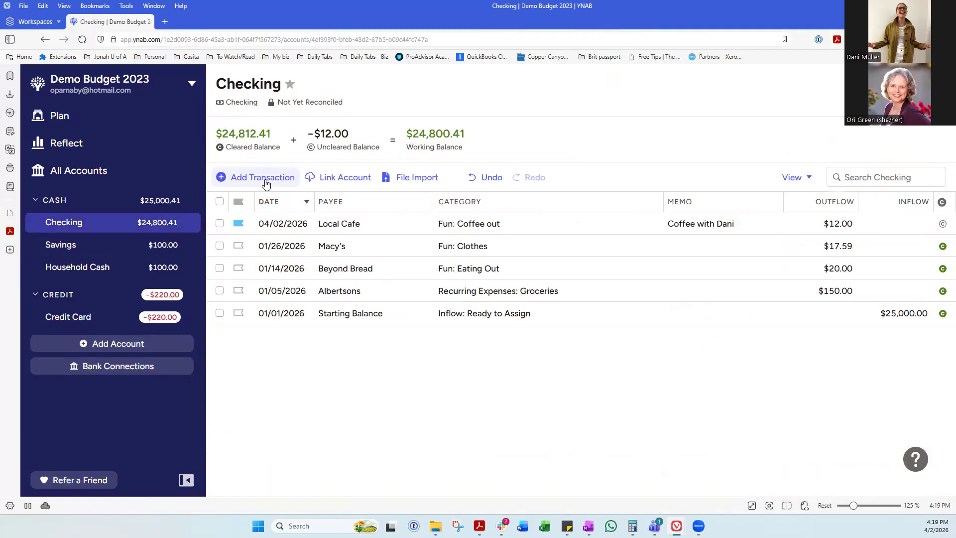
left_click(265, 180)
key("Tab")
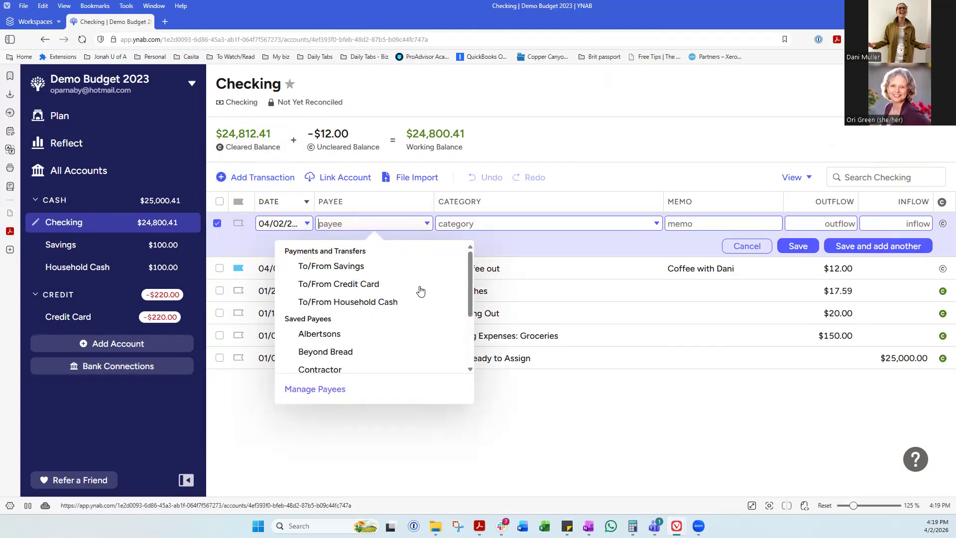
left_click(339, 267)
key("Tab")
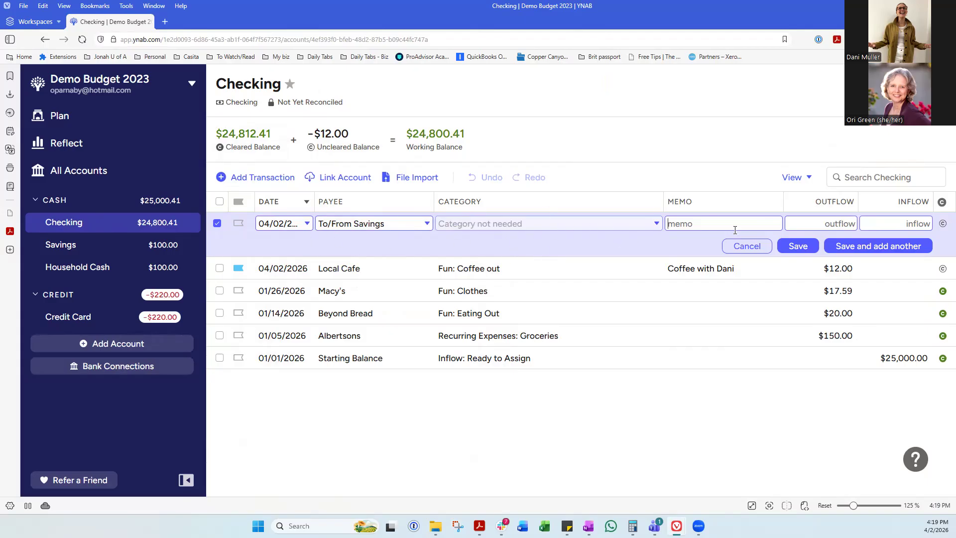
type("Sav")
type("4000")
left_click(799, 247)
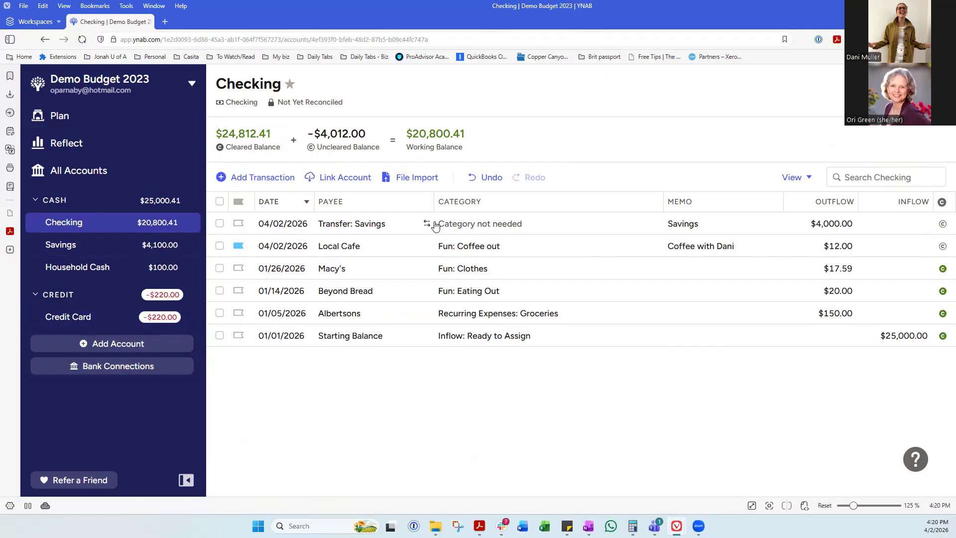
left_click(85, 252)
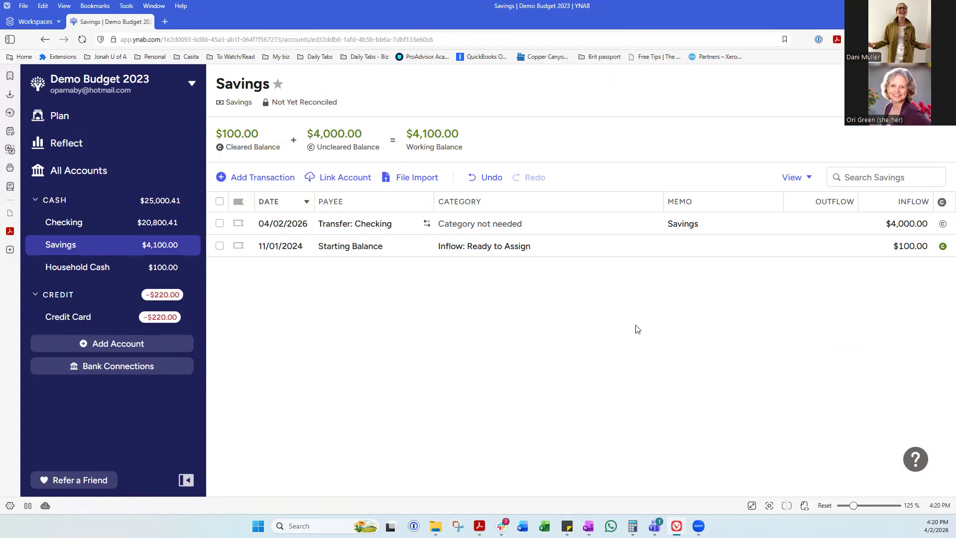
Step: Add a category named "Savings/Not to Use to Budget" to the Savings group in the April 2026 plan
left_click(76, 117)
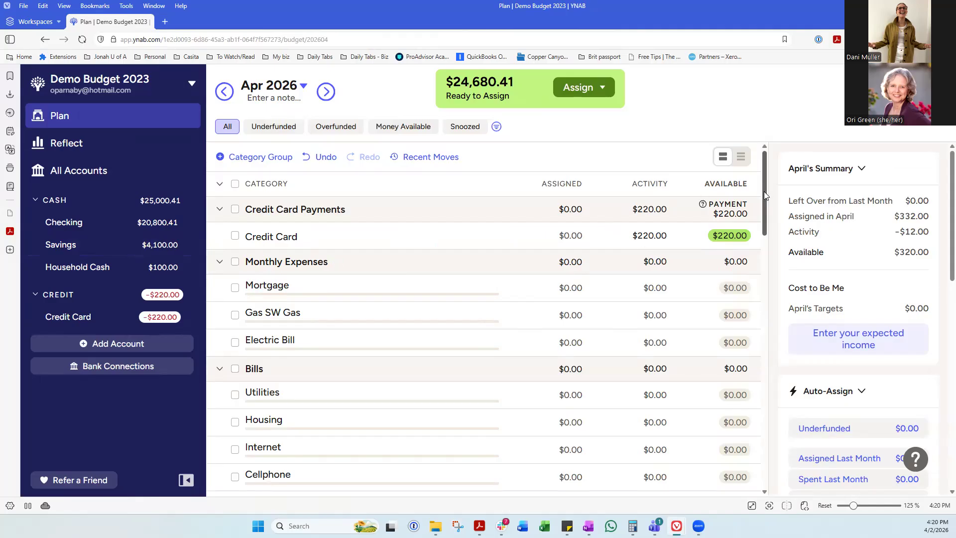
left_click_drag(765, 193, 747, 465)
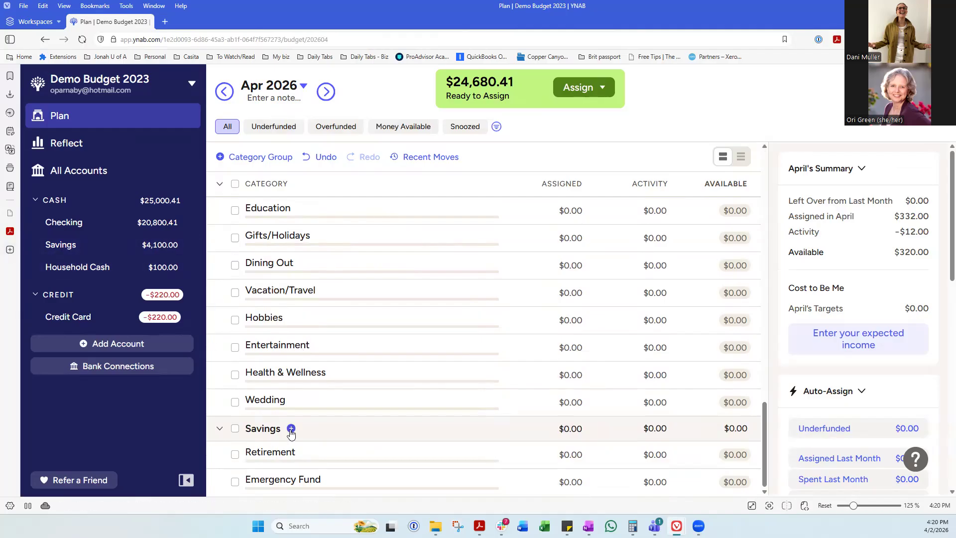
left_click(291, 430)
type("Emer")
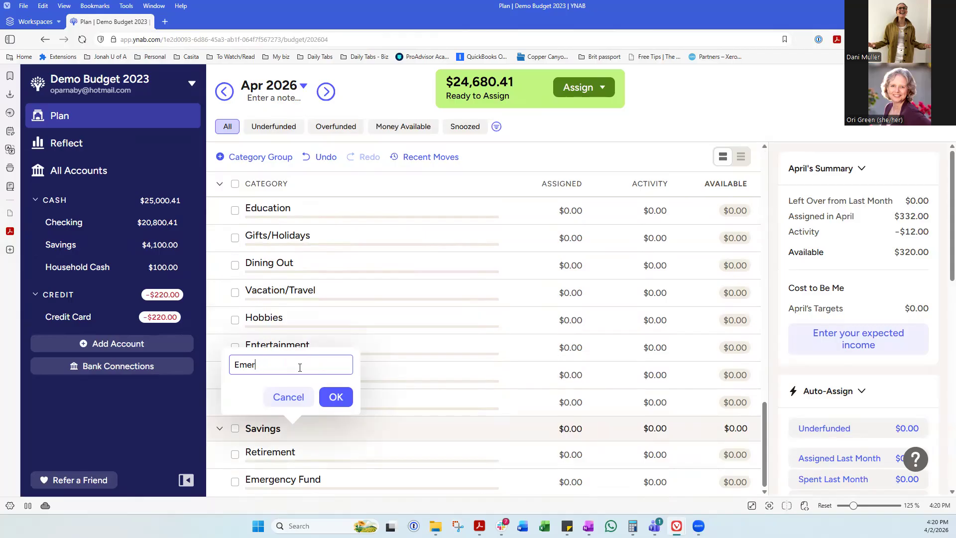
key("BackSpace")
type("Sa")
type("vings/Not ")
type("to Use to Budget")
left_click(335, 397)
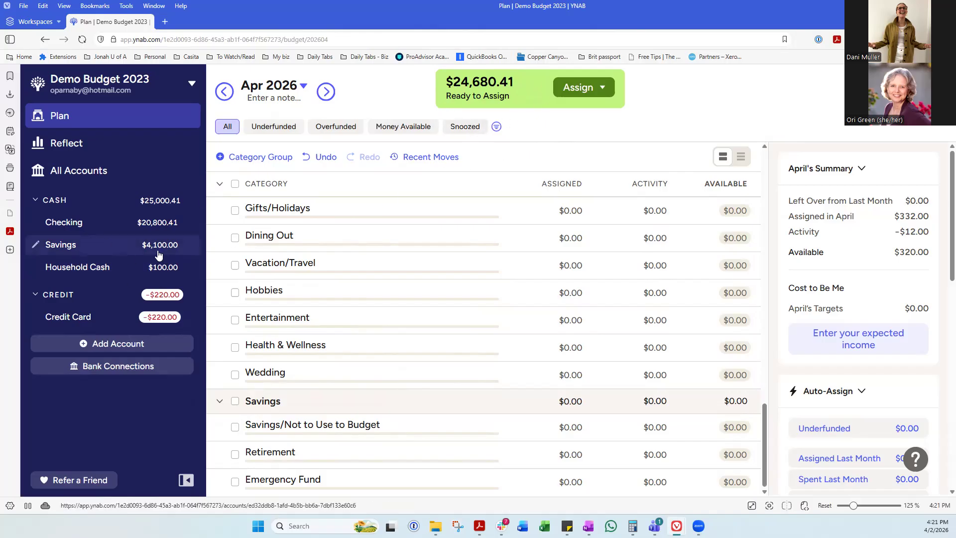
Step: Manually assign 4100 from Ready to Assign to the Savings/Not to Use to Budget category
left_click(571, 87)
type("4100")
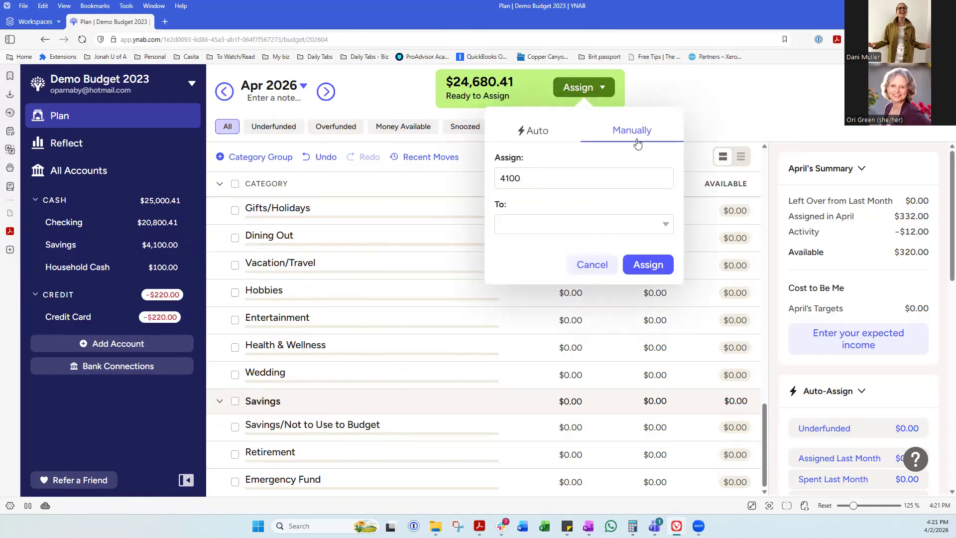
left_click(550, 227)
type("sav")
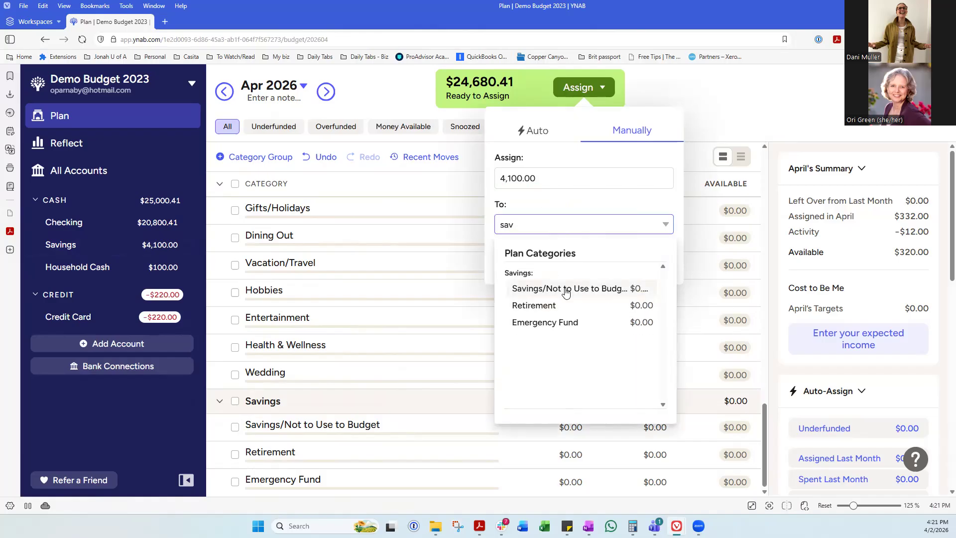
left_click(566, 291)
left_click(657, 266)
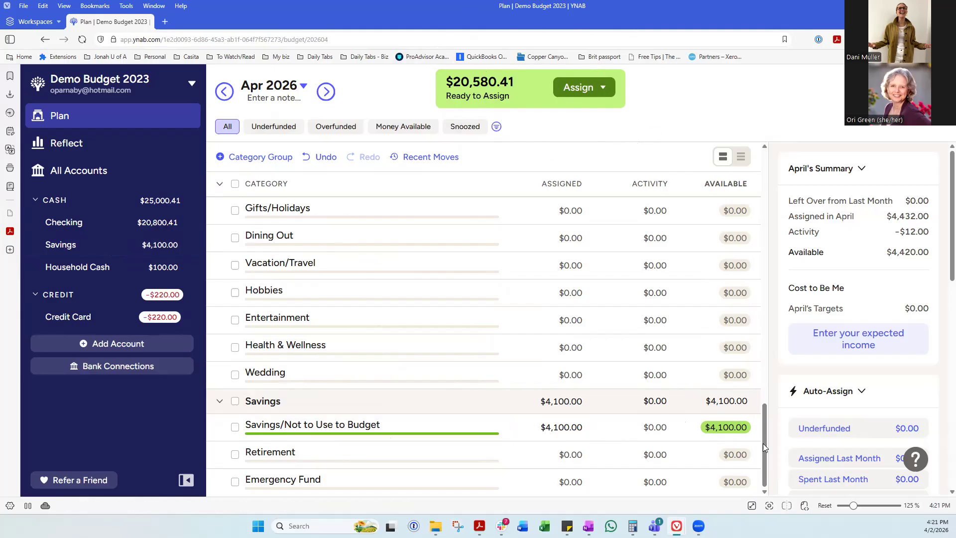
Step: Manually assign 2000 from Ready to Assign to the Mortgage category under Monthly Expenses
left_click_drag(764, 469, 786, 209)
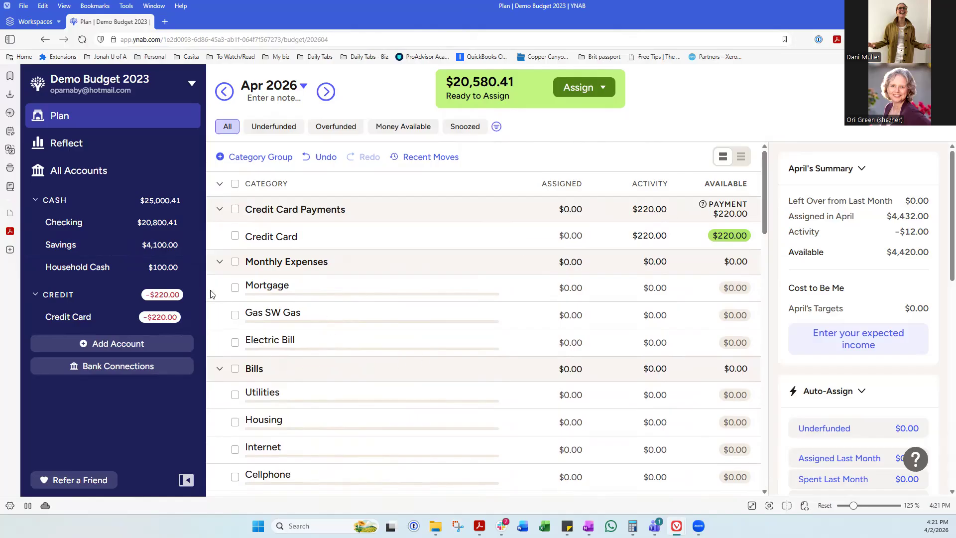
left_click(572, 88)
type("2000")
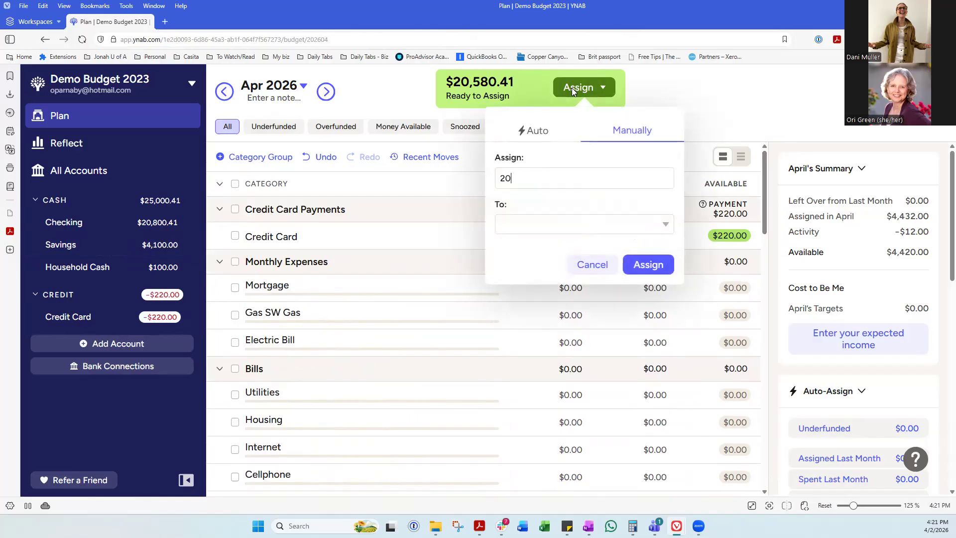
key("Tab")
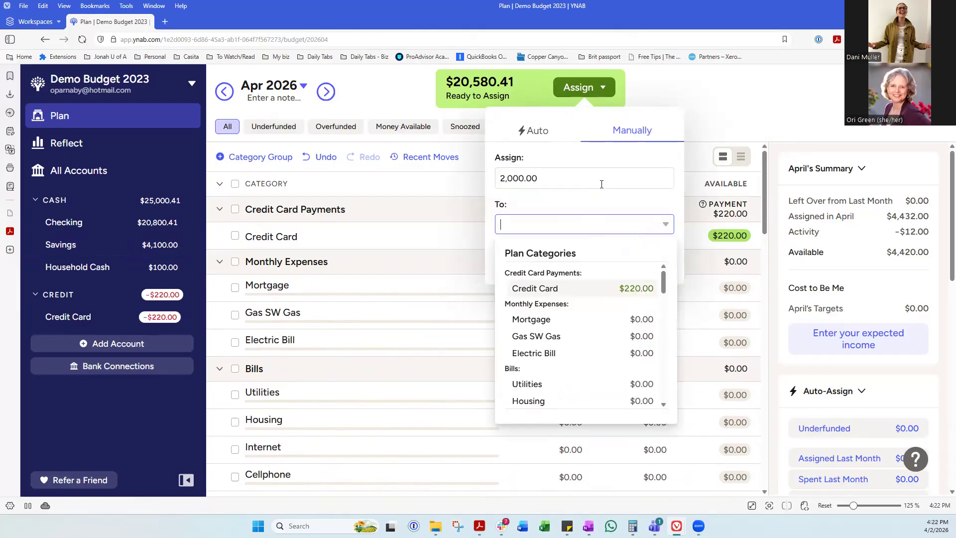
left_click(531, 319)
left_click(639, 266)
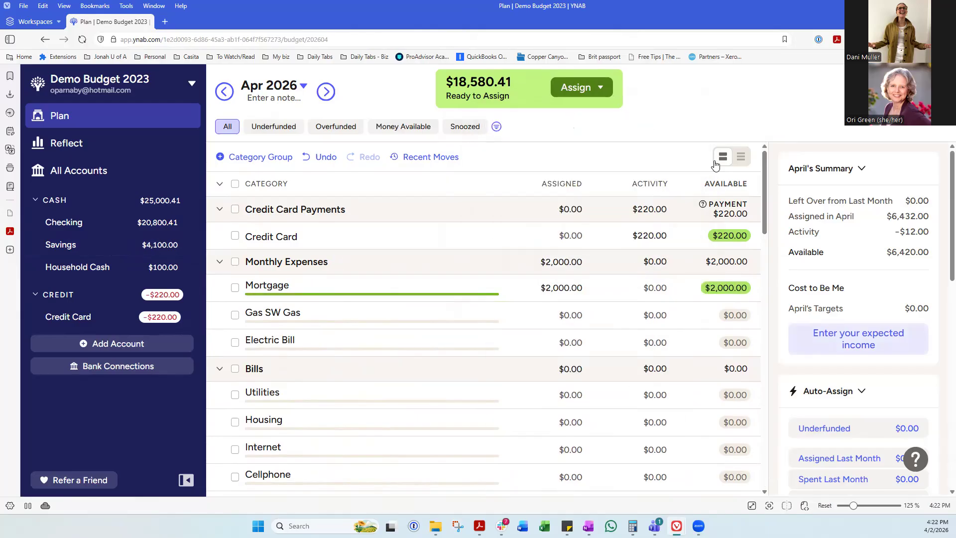
Step: Manually assign 50 from Ready to Assign to the Gas SW Gas category under Monthly Expenses
left_click(582, 87)
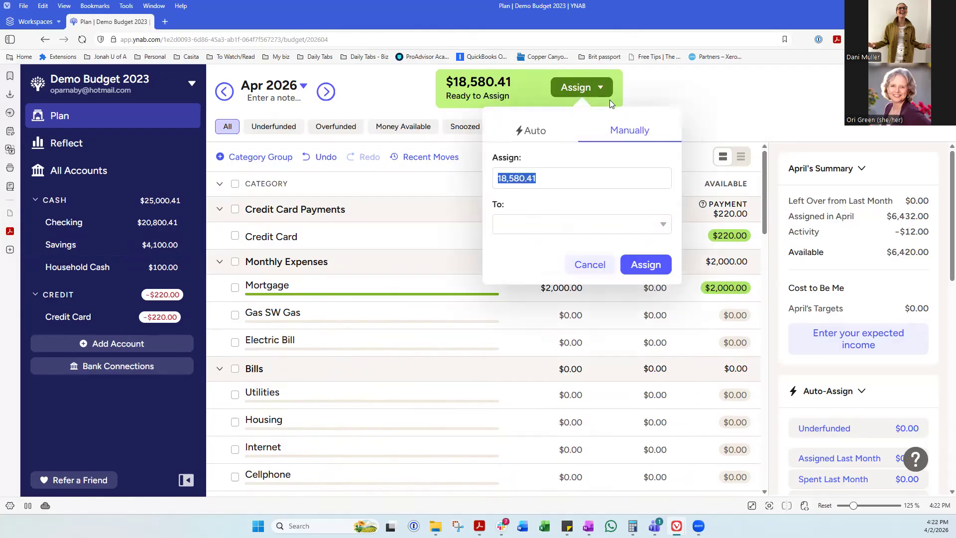
type("50")
key("Tab")
type("gas")
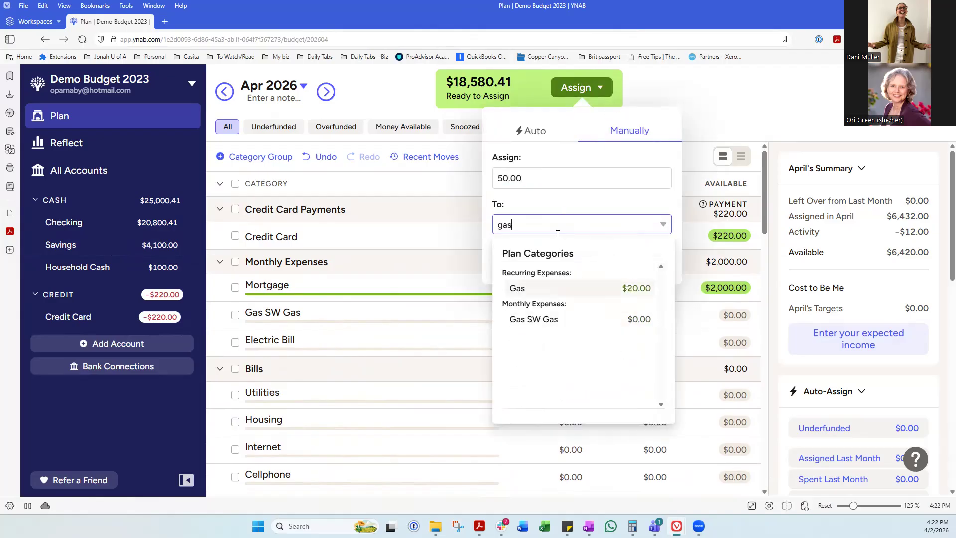
left_click(546, 320)
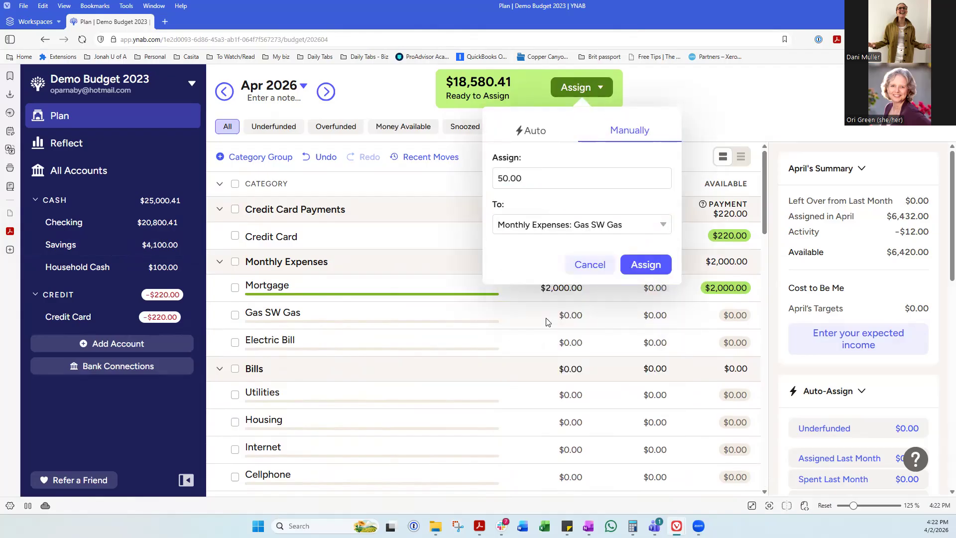
left_click(644, 263)
Step: Rename the Gas category in the Recurring Expenses group to "Gas/Fuel"
scroll(425, 301, "down", 2)
scroll(422, 316, "down", 5)
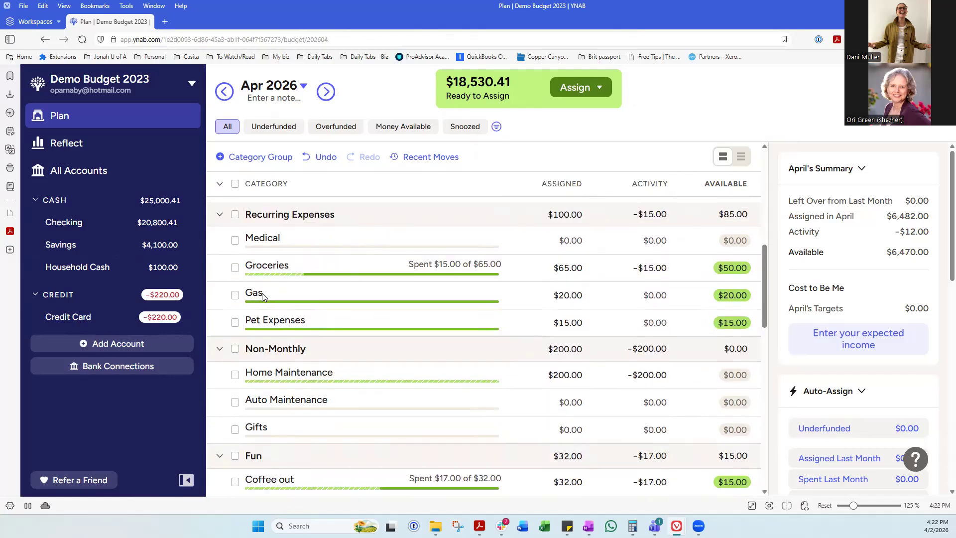
left_click(264, 293)
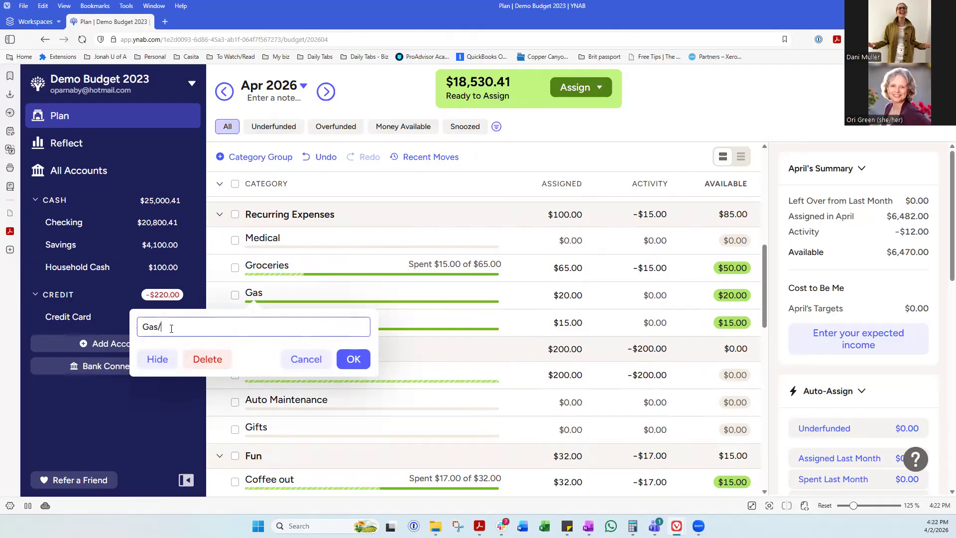
type("/Fule")
left_click(353, 359)
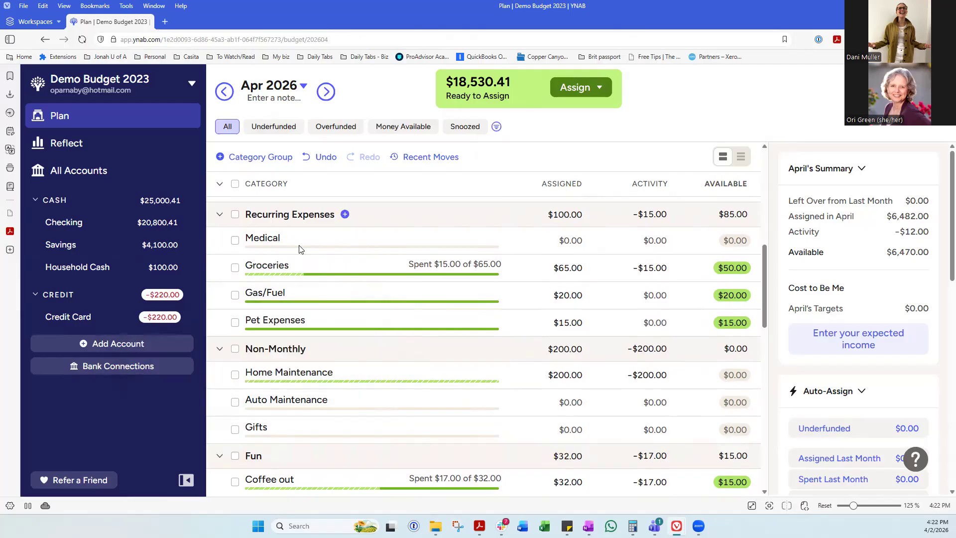
Step: Manually assign 200 from Ready to Assign to the Electric Bill category under Monthly Expenses
scroll(362, 300, "up", 8)
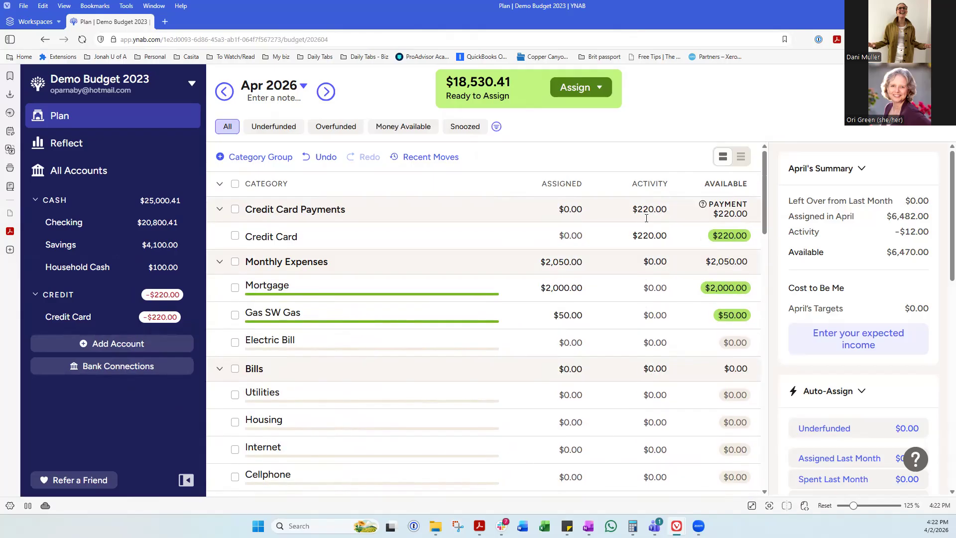
left_click(580, 87)
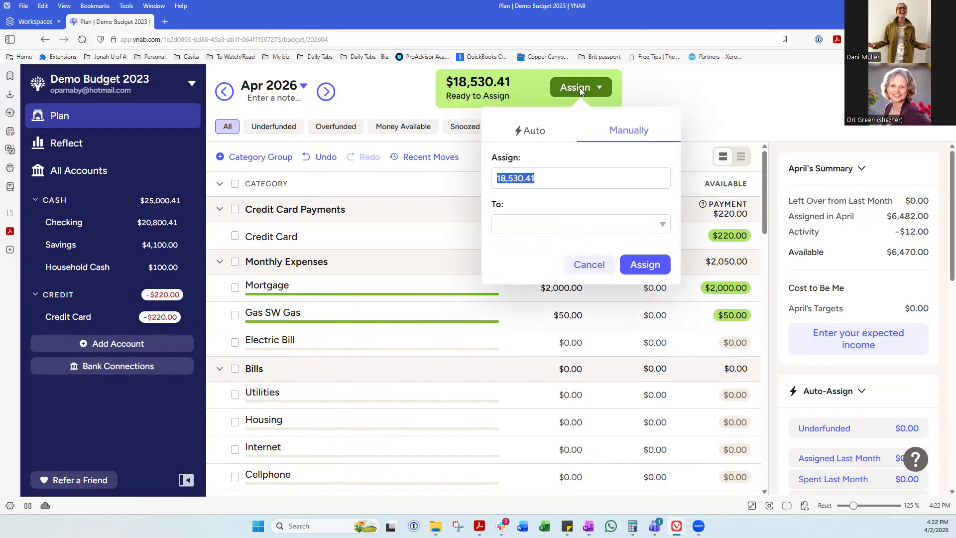
type("200")
key("Tab")
type("e")
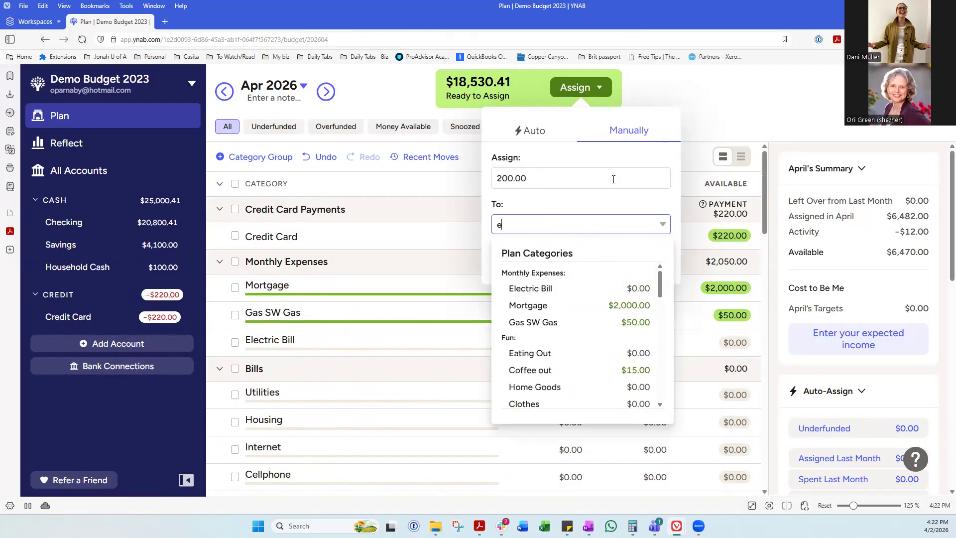
type("s: Elenses: Electric Bill")
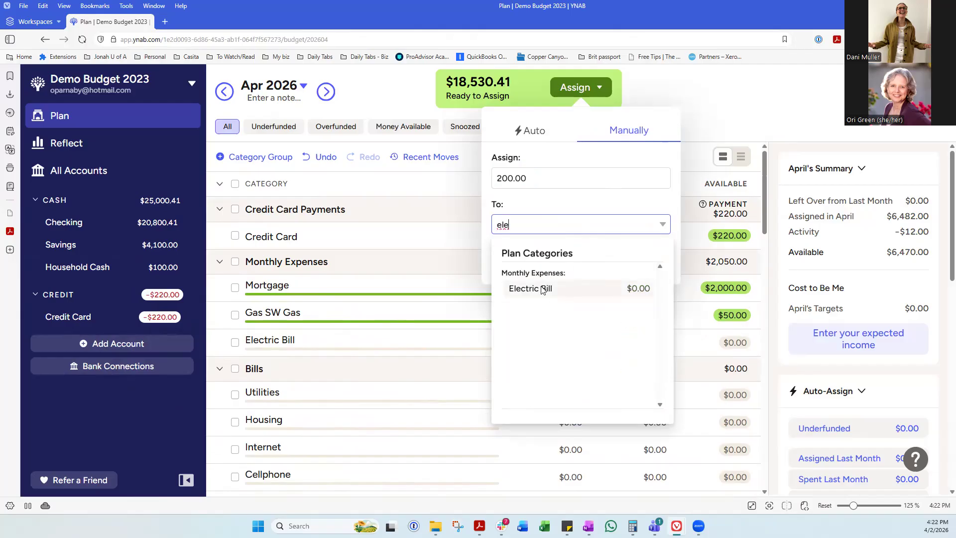
left_click(543, 288)
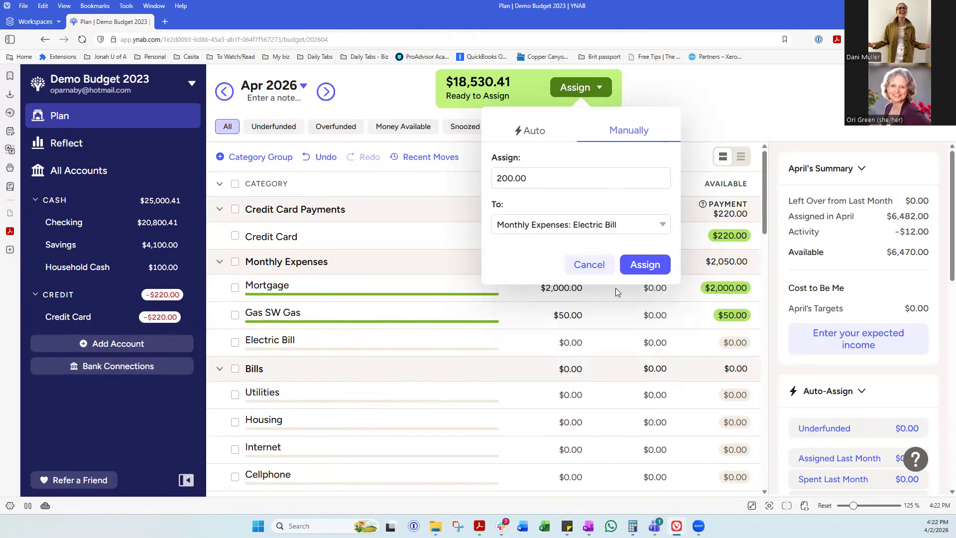
left_click(645, 265)
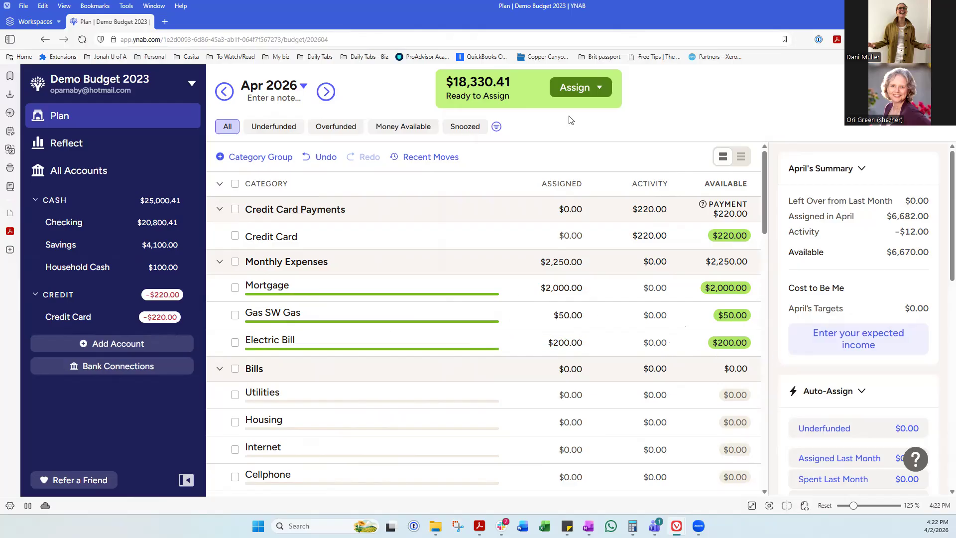
left_click(574, 89)
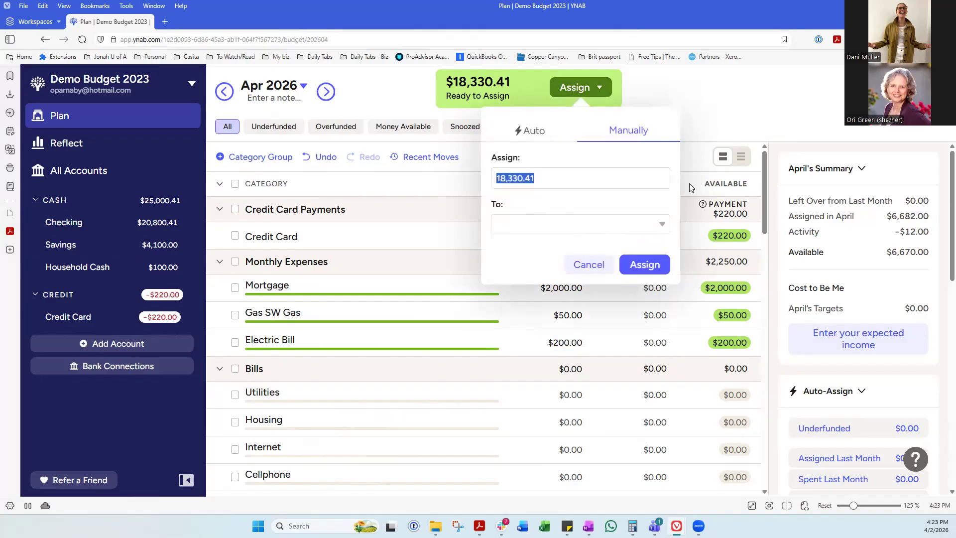
type("5,000")
key("Tab")
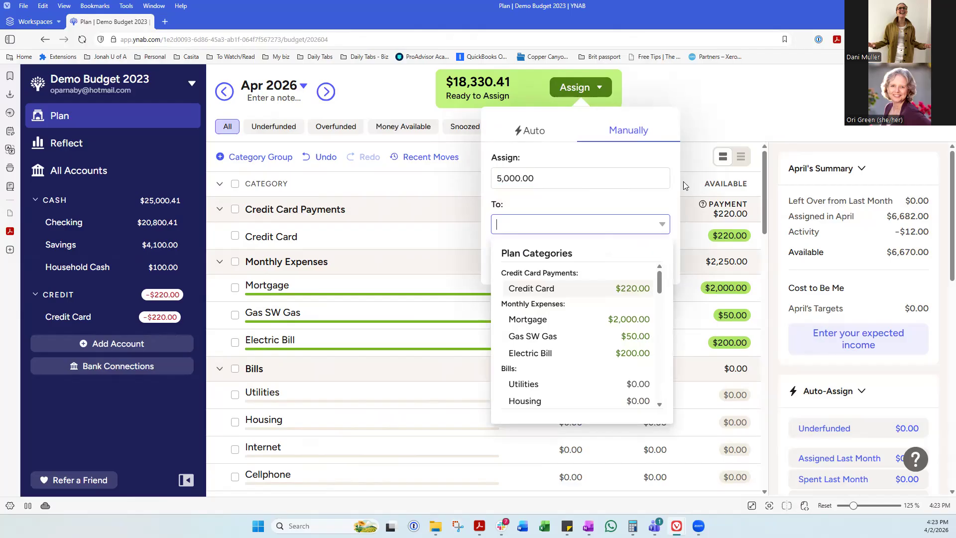
type("hou")
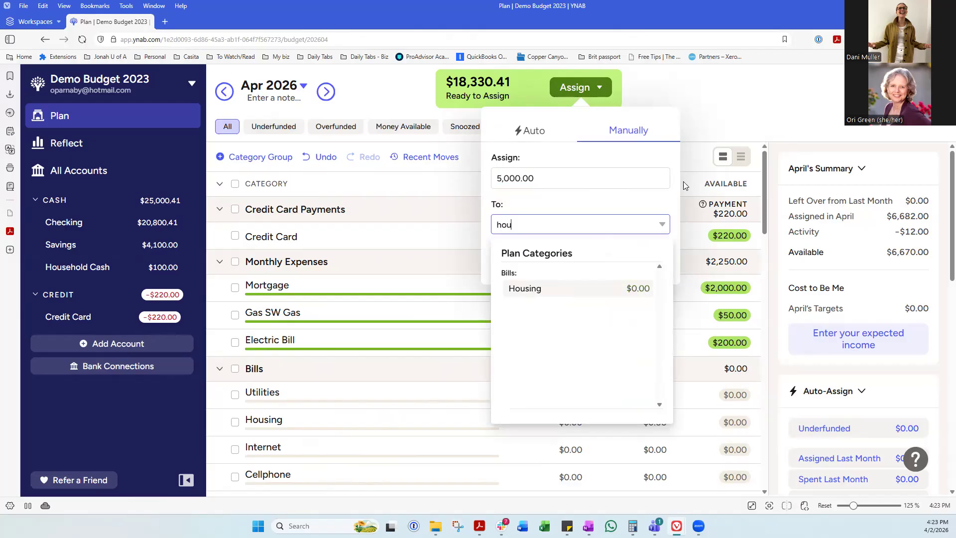
key("BackSpace")
key("BackSpace")
key("BackSpace")
type("rep")
key("BackSpace")
key("BackSpace")
key("BackSpace")
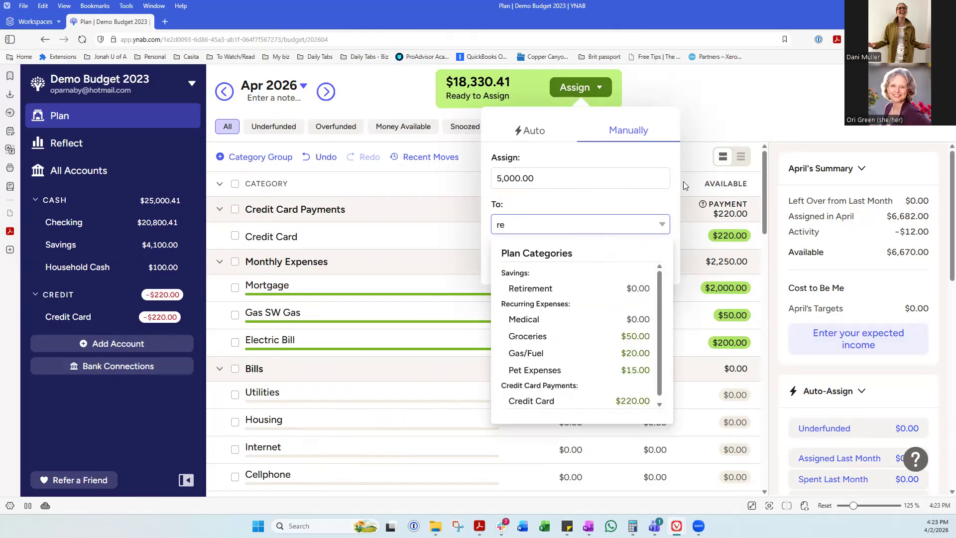
type("main")
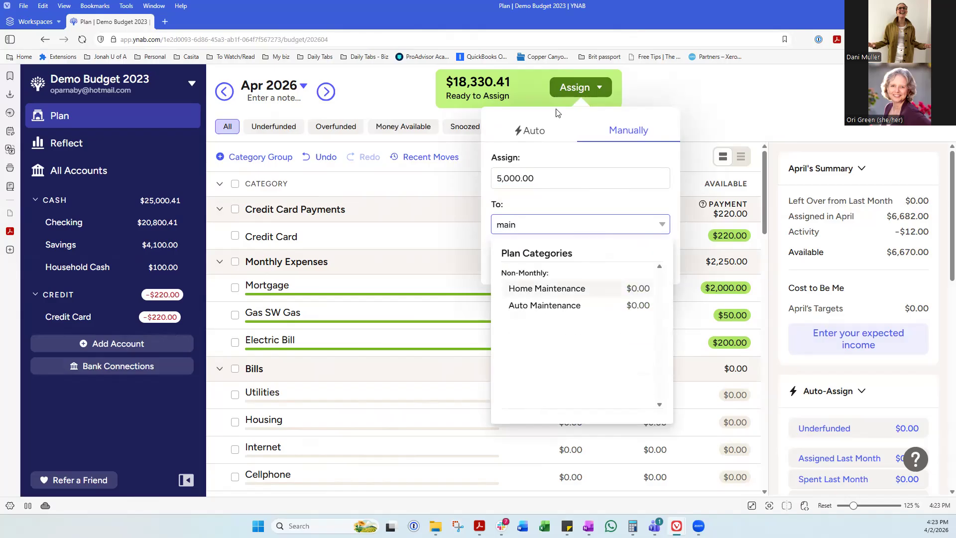
key("BackSpace")
key("BackSpace")
key("BackSpace")
key("BackSpace")
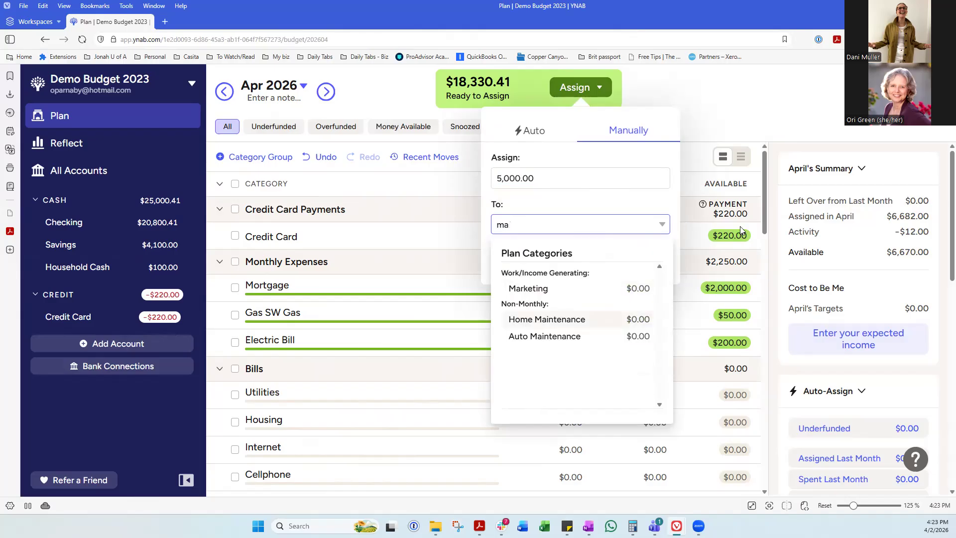
key("Escape")
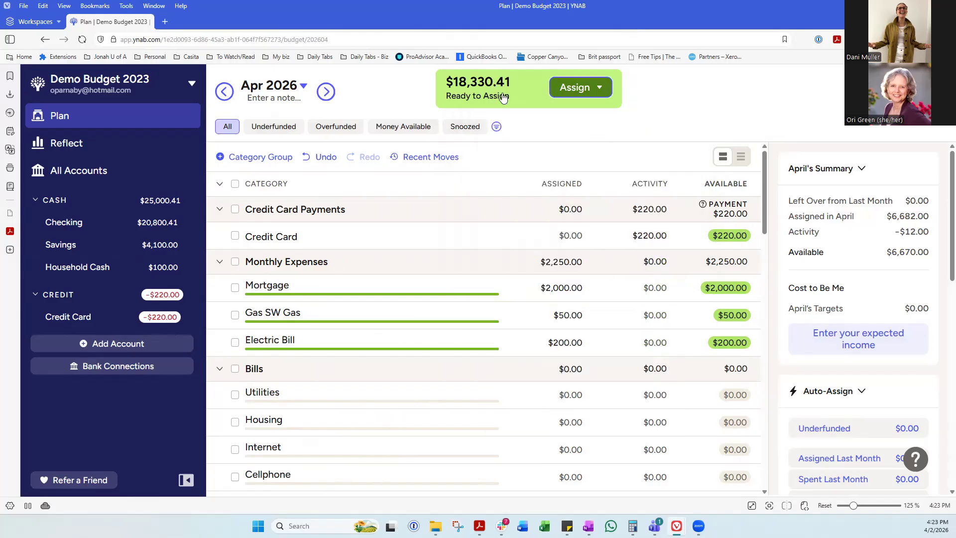
Step: Manually assign 5000 from Ready to Assign to the Home Maintenance category under Non-Monthly
left_click(585, 89)
type("5000")
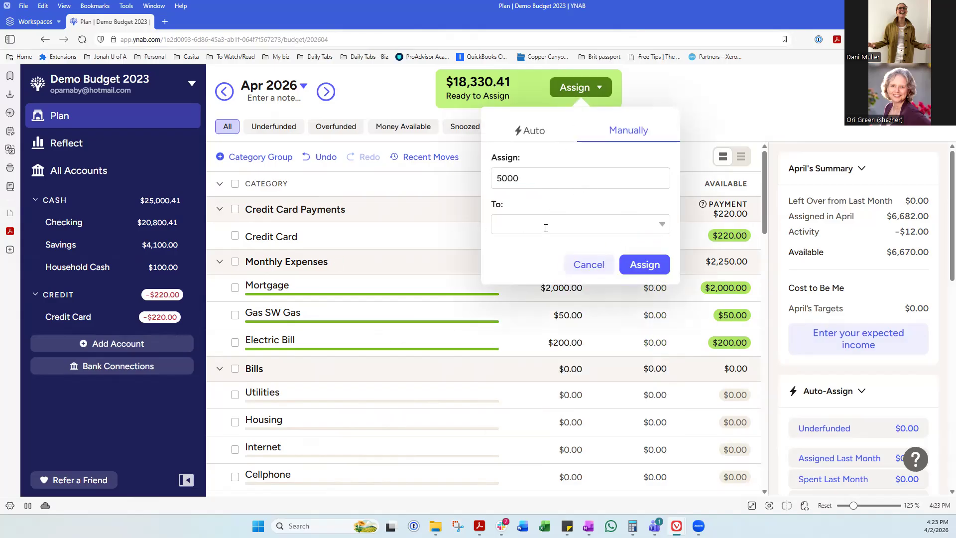
left_click(546, 228)
scroll(555, 344, "down", 6)
scroll(550, 322, "down", 3)
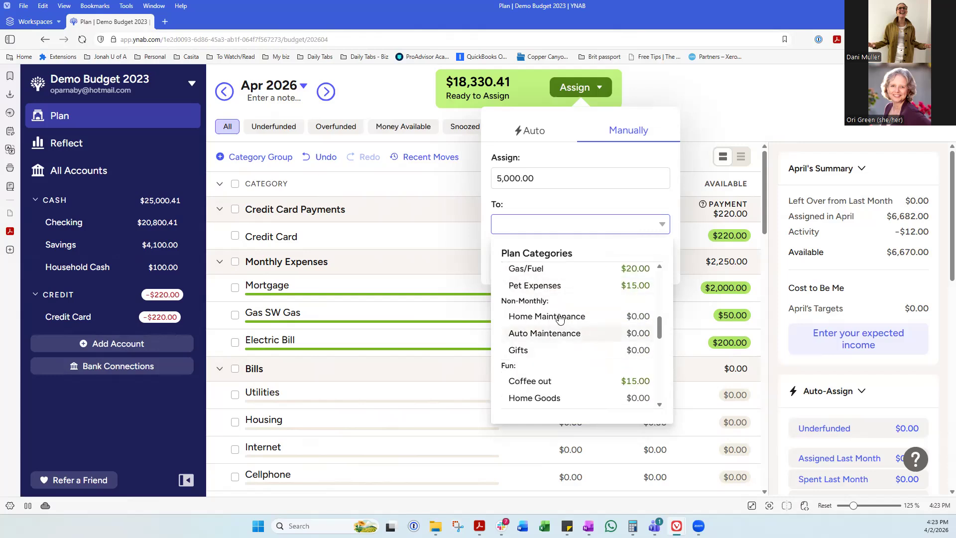
left_click(559, 319)
left_click(643, 263)
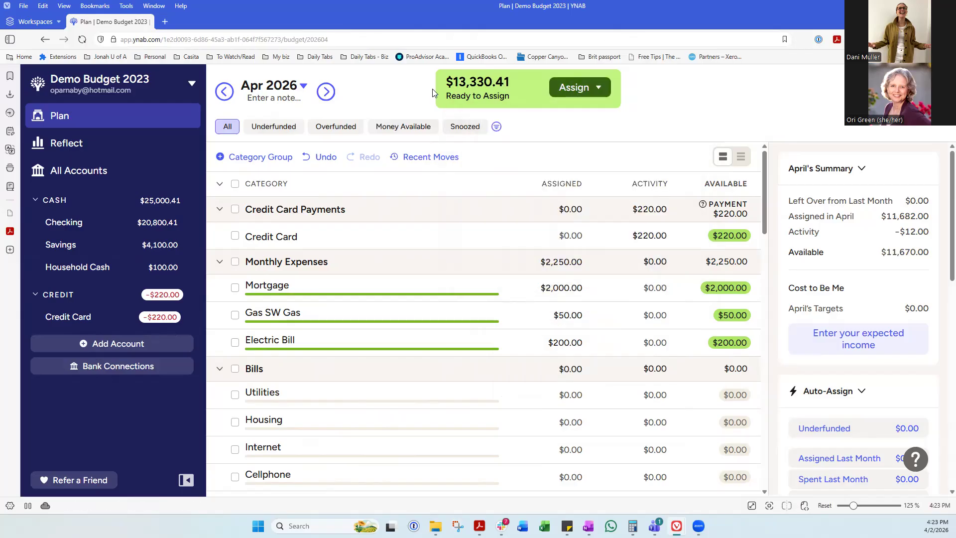
Step: Manually assign 6000 from Ready to Assign to the Auto Maintenance category under Non-Monthly
left_click(579, 89)
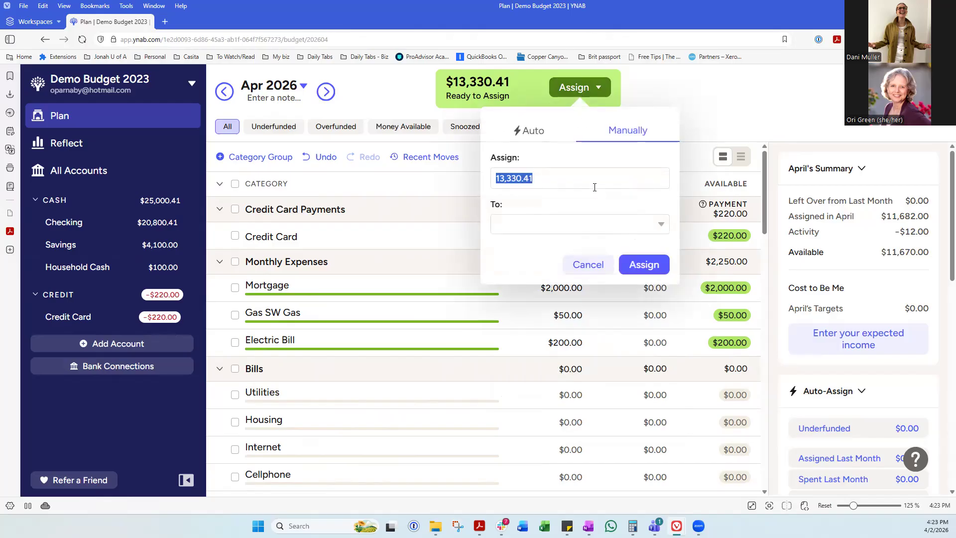
type("6,")
type("000")
key("Tab")
scroll(578, 336, "down", 6)
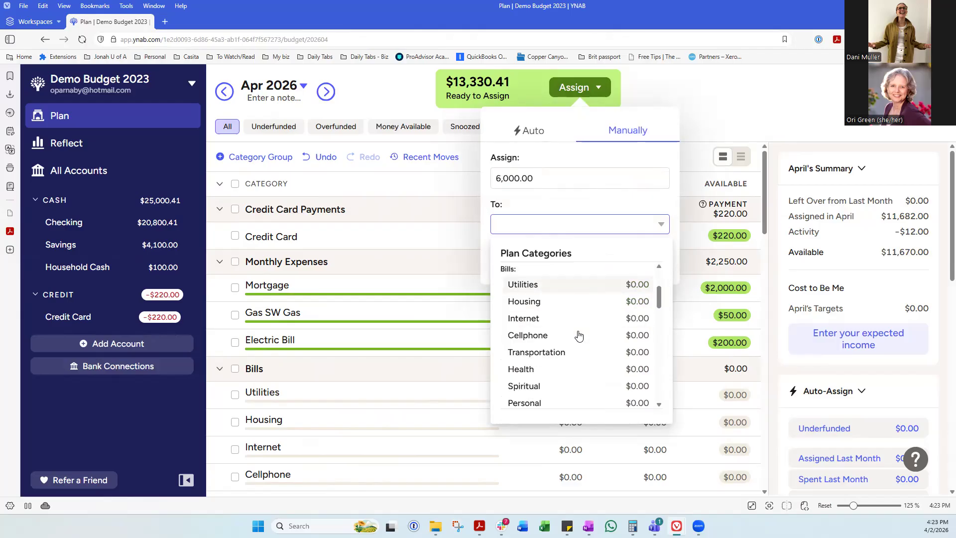
scroll(580, 339, "down", 3)
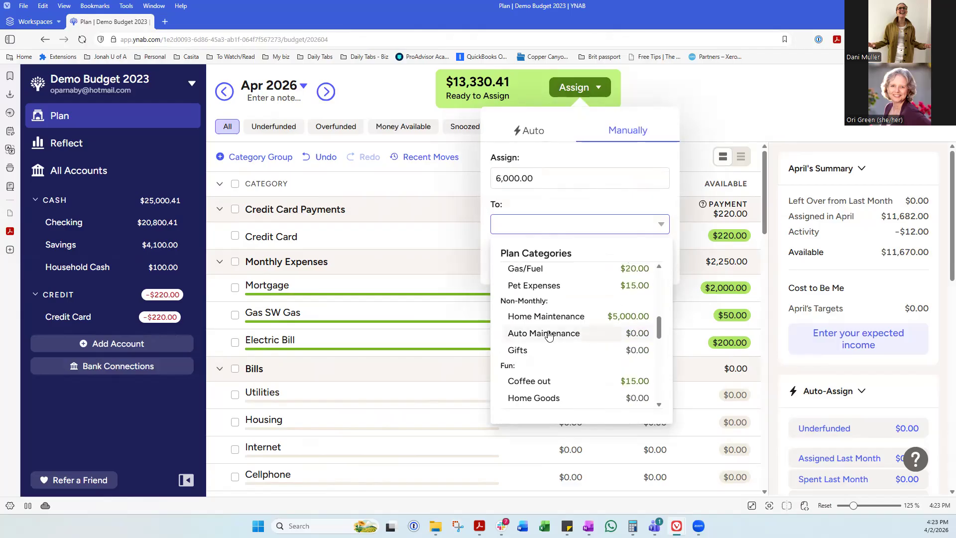
left_click(548, 333)
left_click(646, 265)
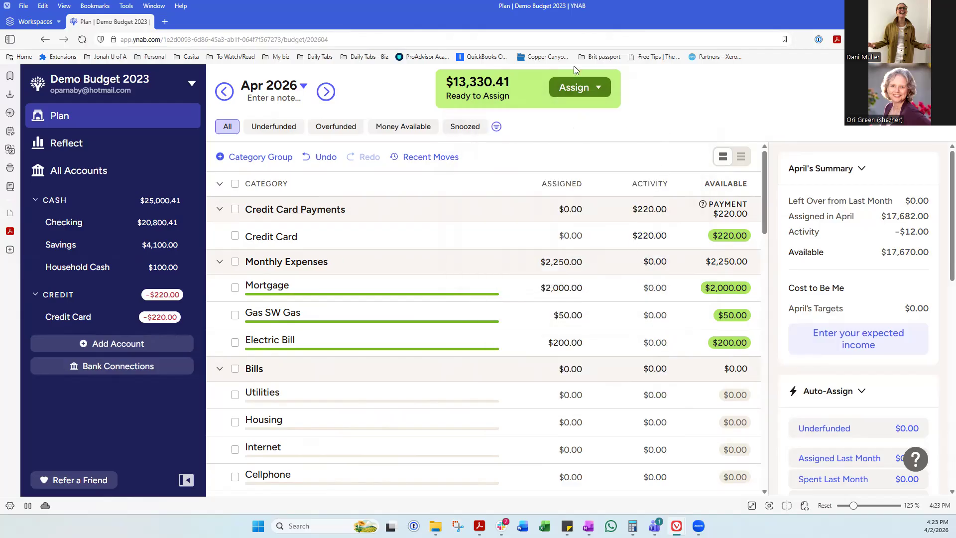
Step: Manually assign 100 from Ready to Assign to the Gas/Fuel category under Recurring Expenses
left_click(572, 90)
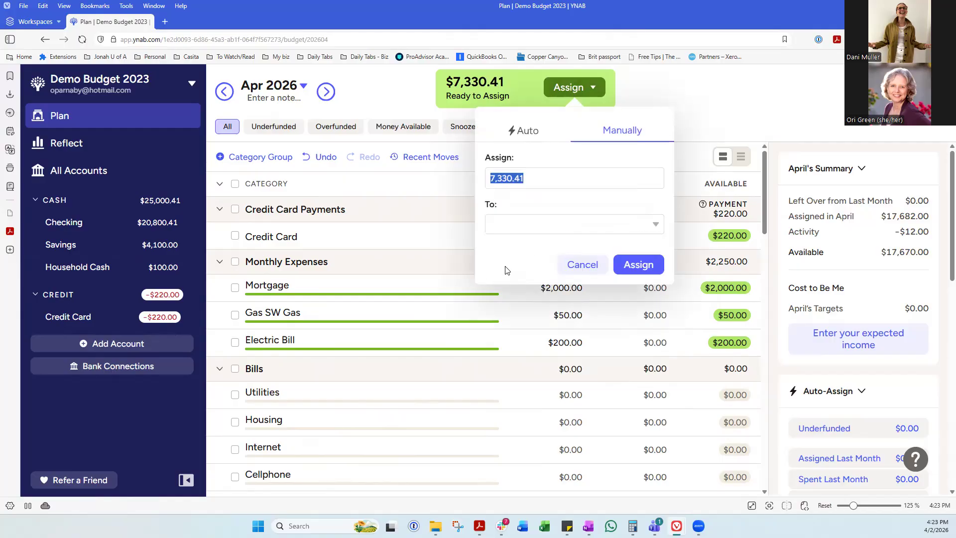
type("100")
left_click(597, 222)
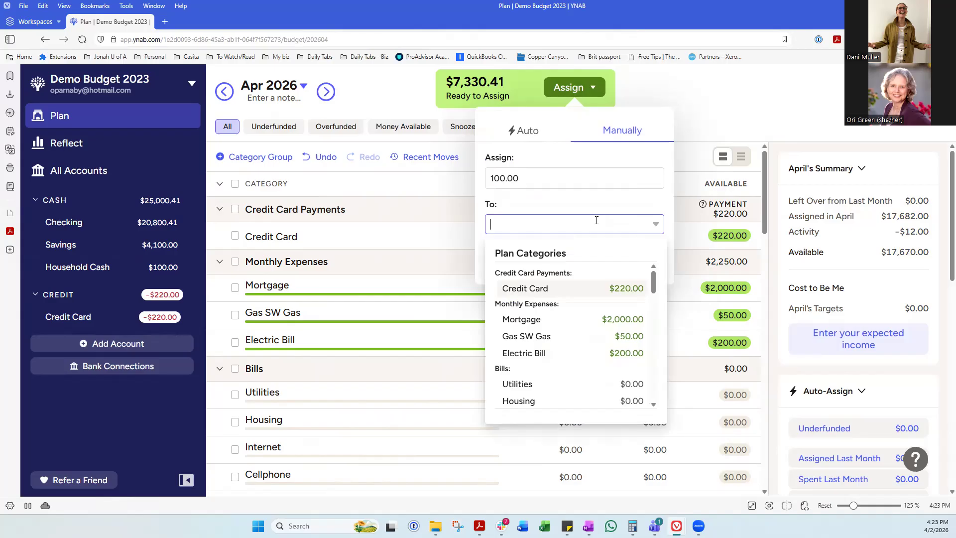
type("gas")
left_click(522, 289)
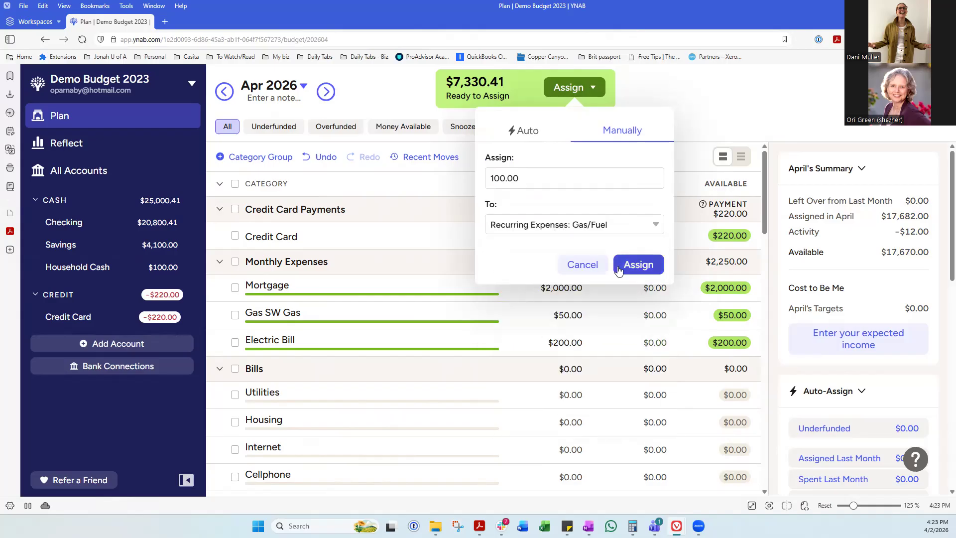
left_click(637, 266)
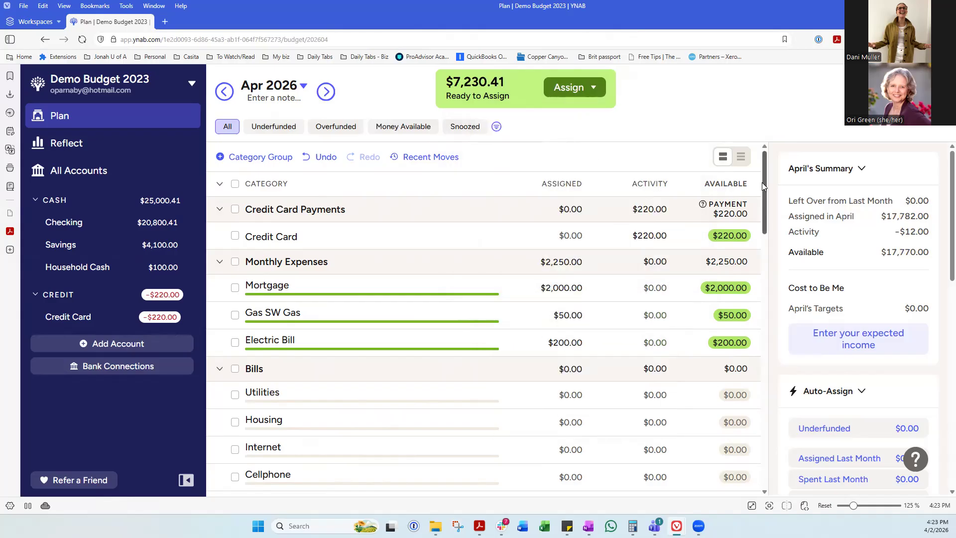
scroll(762, 182, "down", 2)
scroll(762, 209, "down", 1)
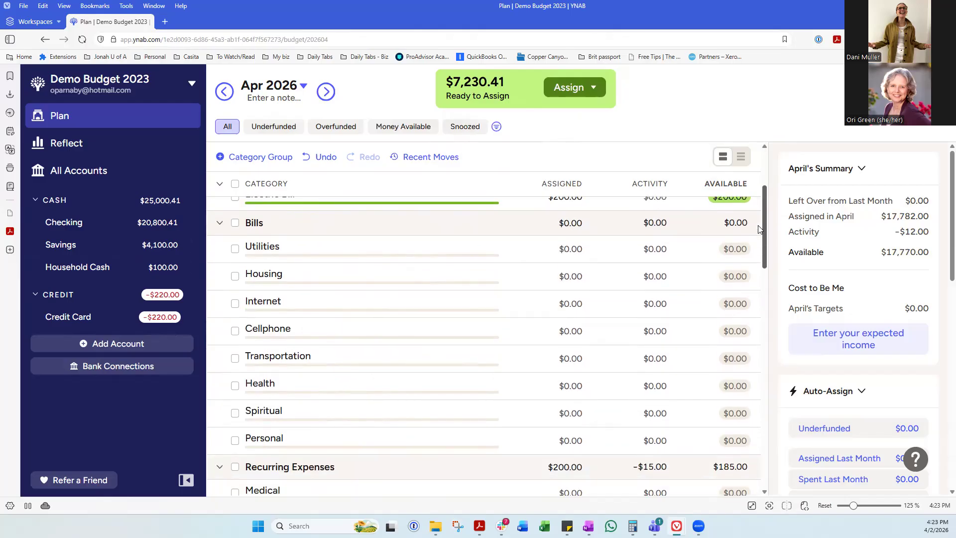
Step: Manually assign 500 from Ready to Assign to the Groceries category under Recurring Expenses
scroll(759, 229, "down", 4)
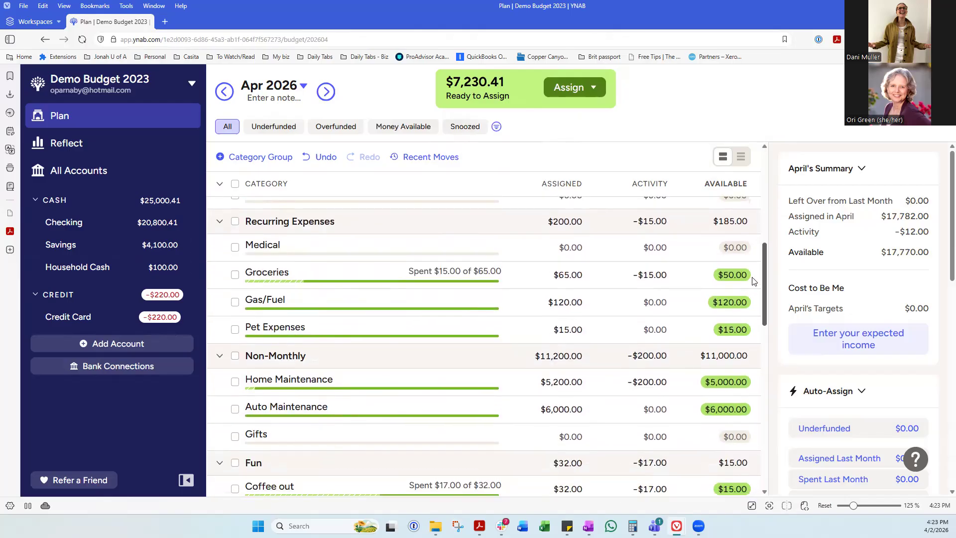
scroll(753, 281, "up", 4)
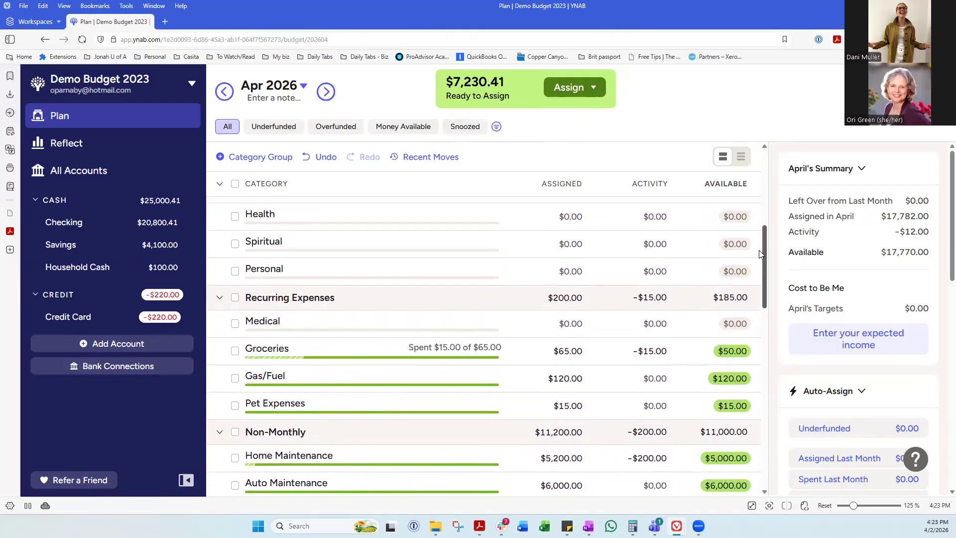
scroll(760, 227, "up", 3)
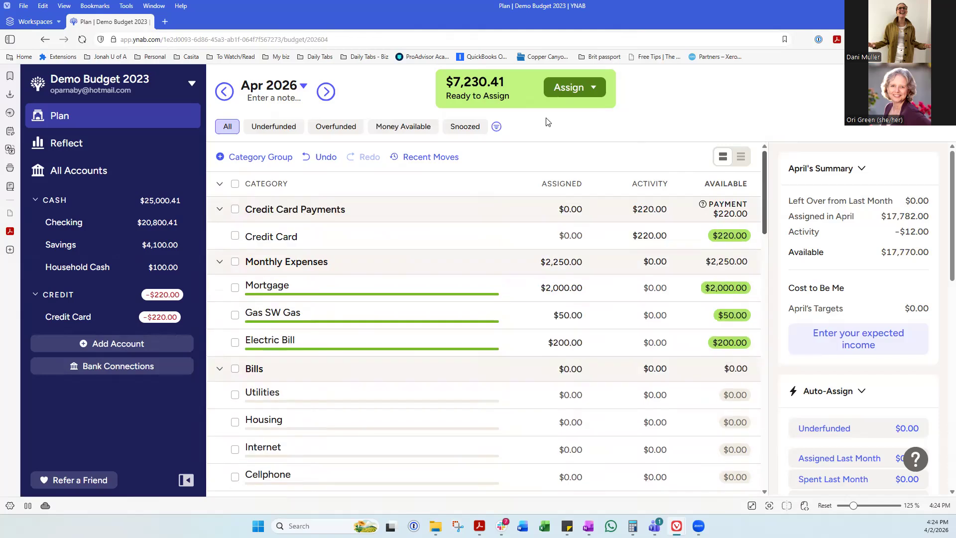
left_click(569, 88)
type("50")
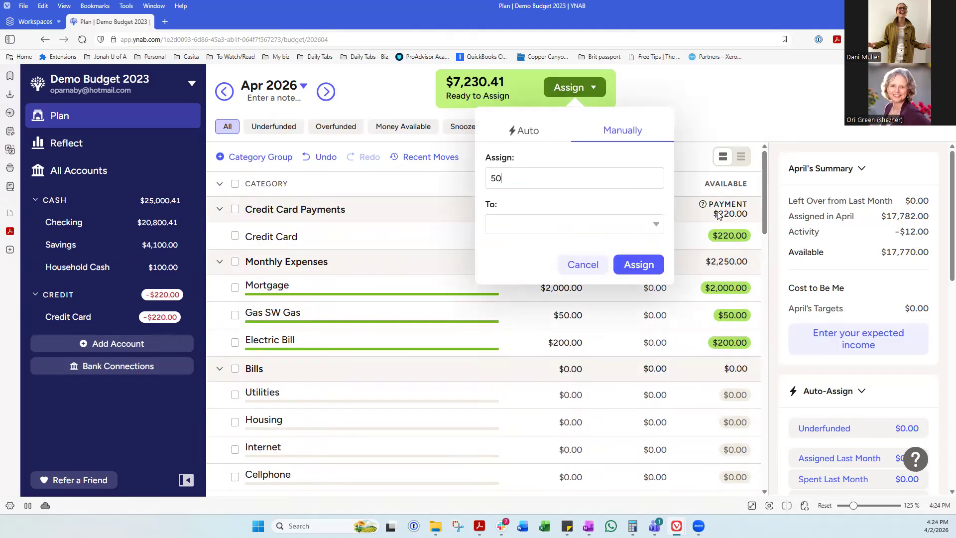
type("0")
key("Tab")
type("gr")
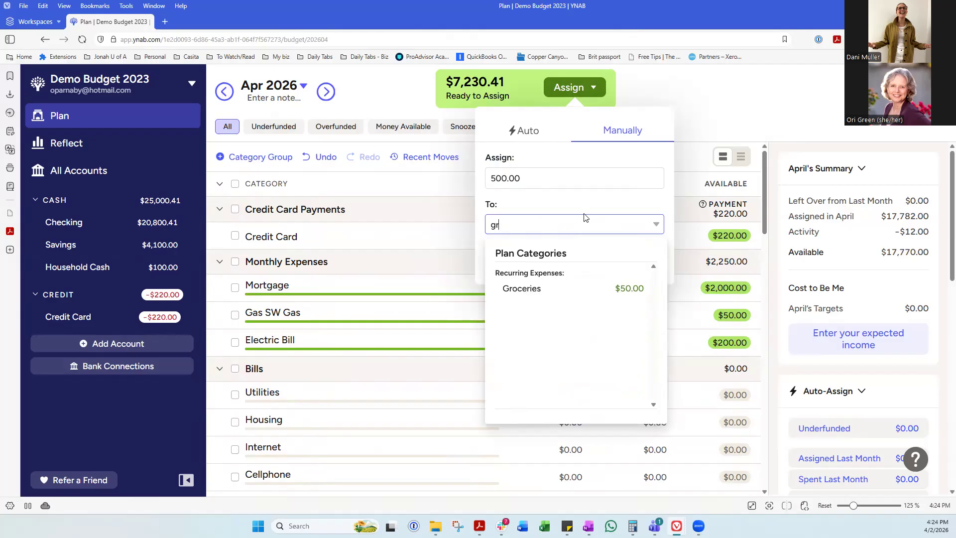
left_click(515, 290)
left_click(638, 265)
Step: Set the assigned amounts under Bills to 1000 for Housing and 200 for Internet
left_click_drag(766, 221, 763, 241)
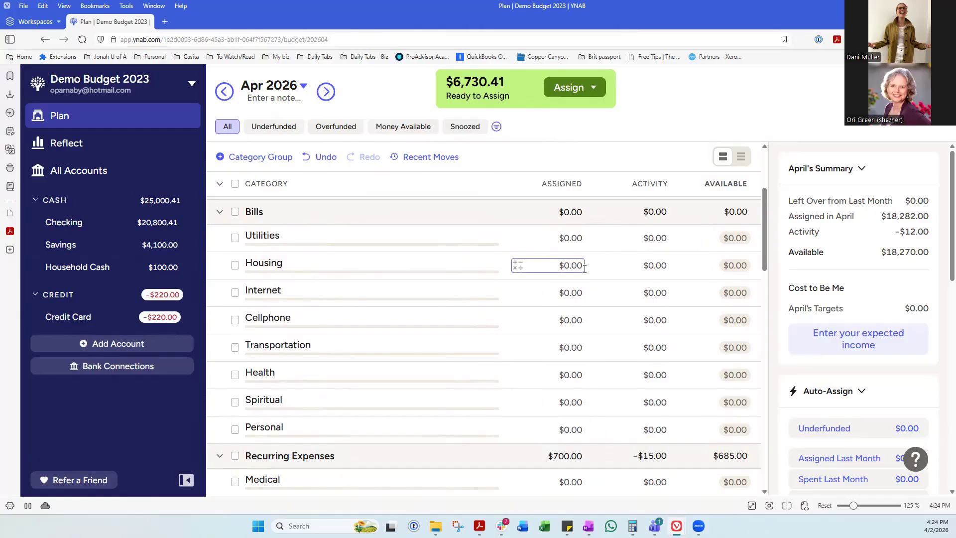
left_click(570, 266)
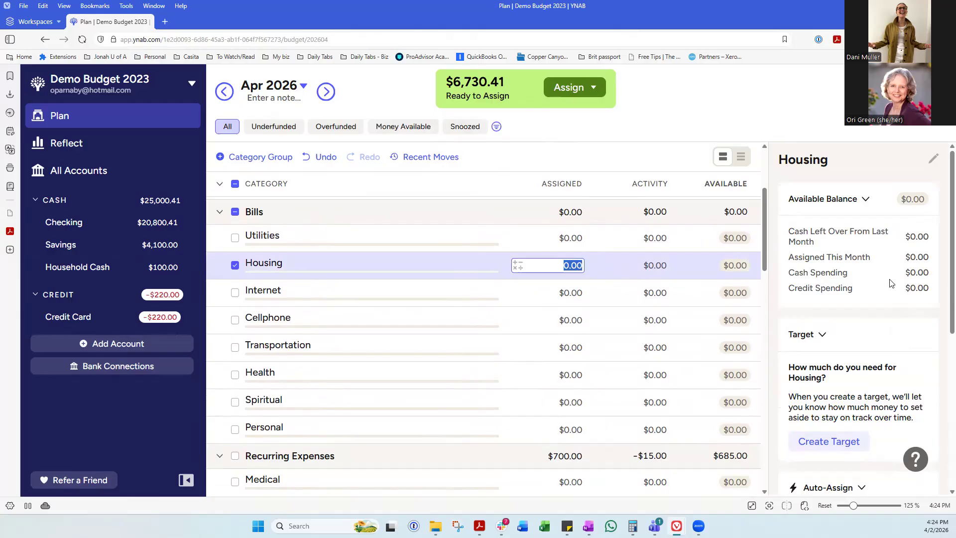
type("1000")
left_click(564, 294)
type("200")
left_click(571, 320)
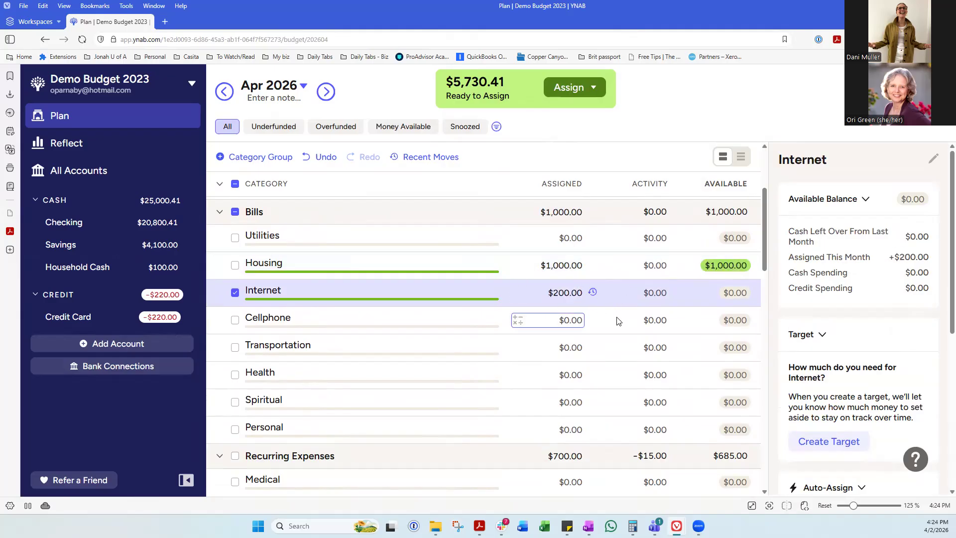
left_click(235, 321)
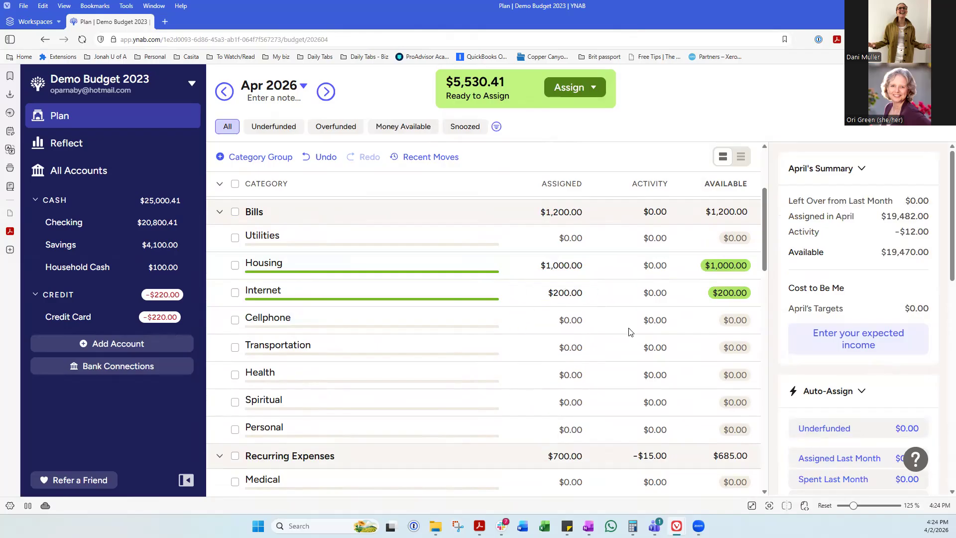
Step: Change the assigned amount of the Gas/Fuel category under Recurring Expenses to 100
scroll(622, 323, "down", 5)
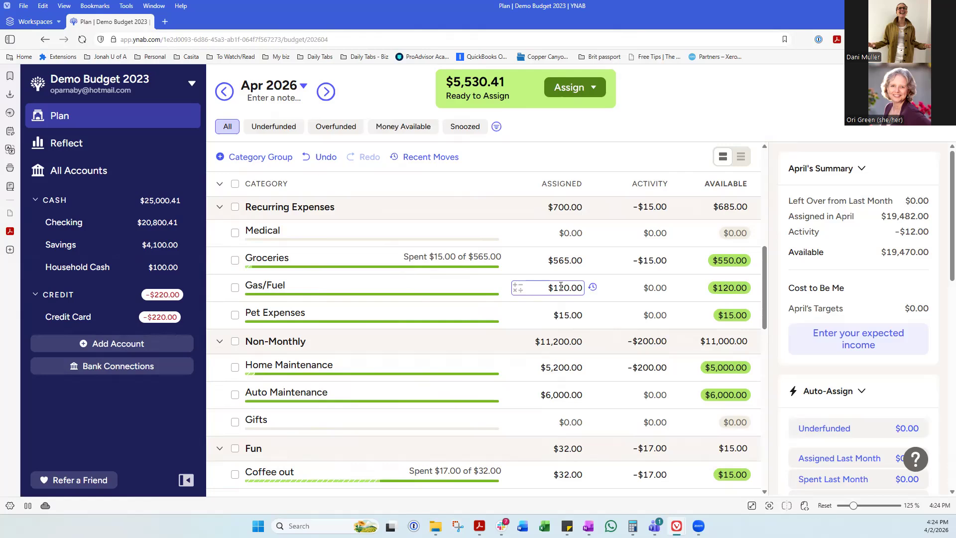
left_click(561, 287)
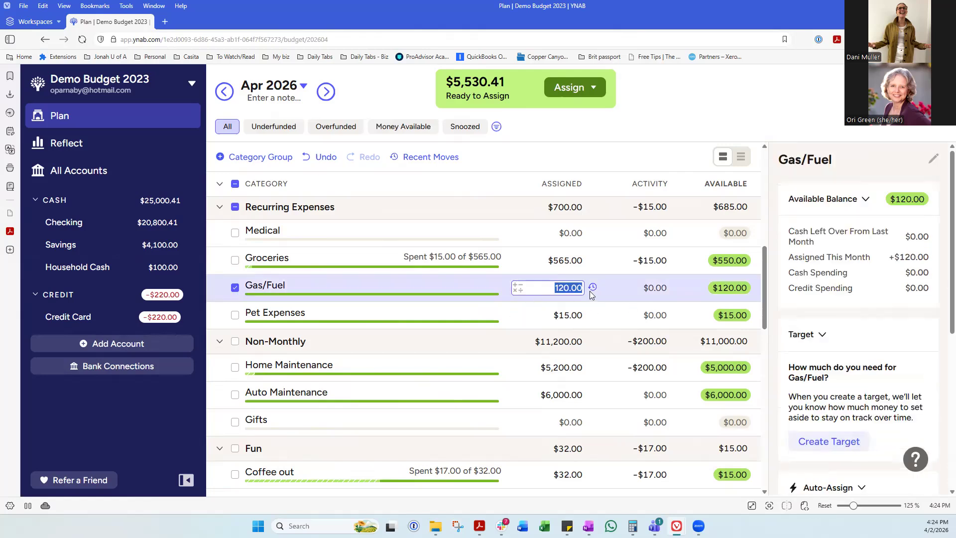
type("10")
key("Return")
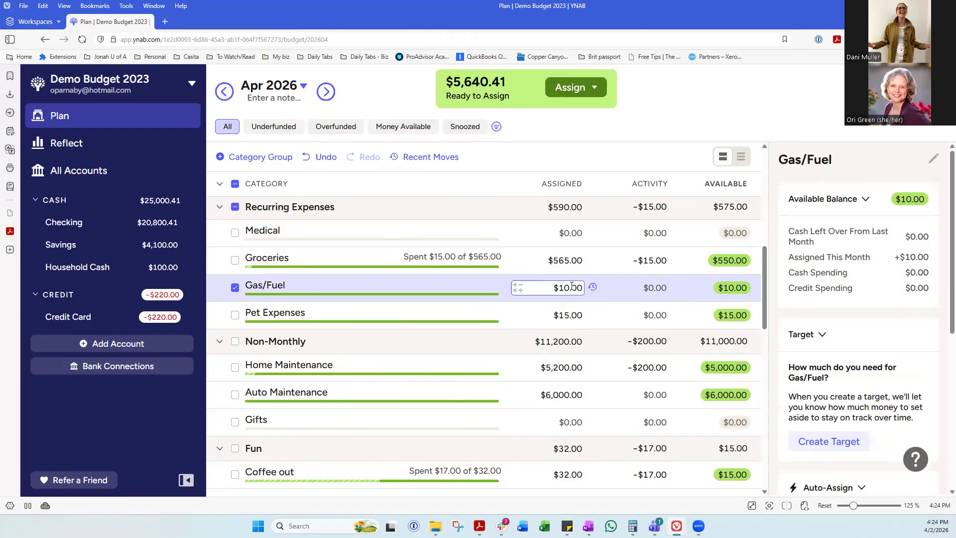
left_click(570, 290)
type("0")
key("Return")
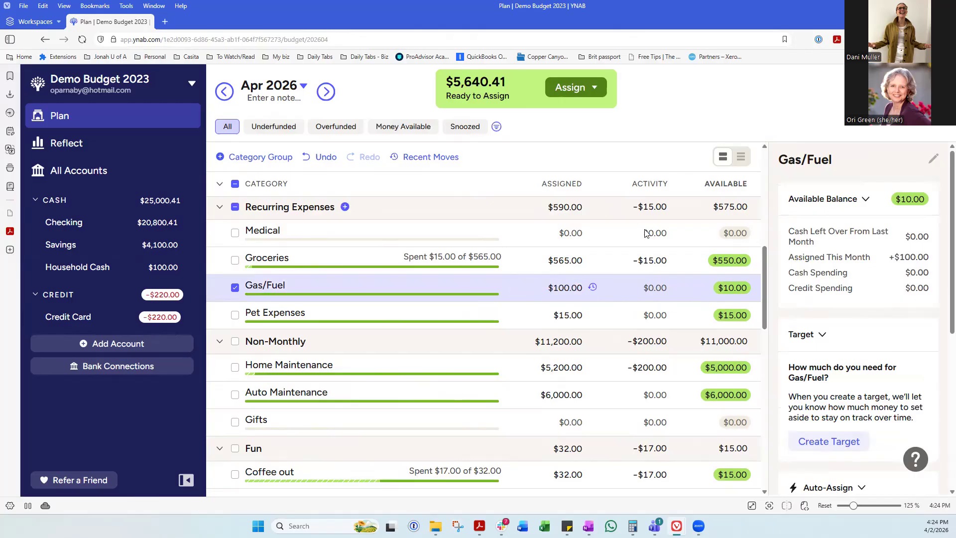
Step: Manually assign 4000 from Ready to Assign to the Vacation/Travel category under Quality of Life
scroll(687, 316, "down", 1)
scroll(687, 317, "down", 5)
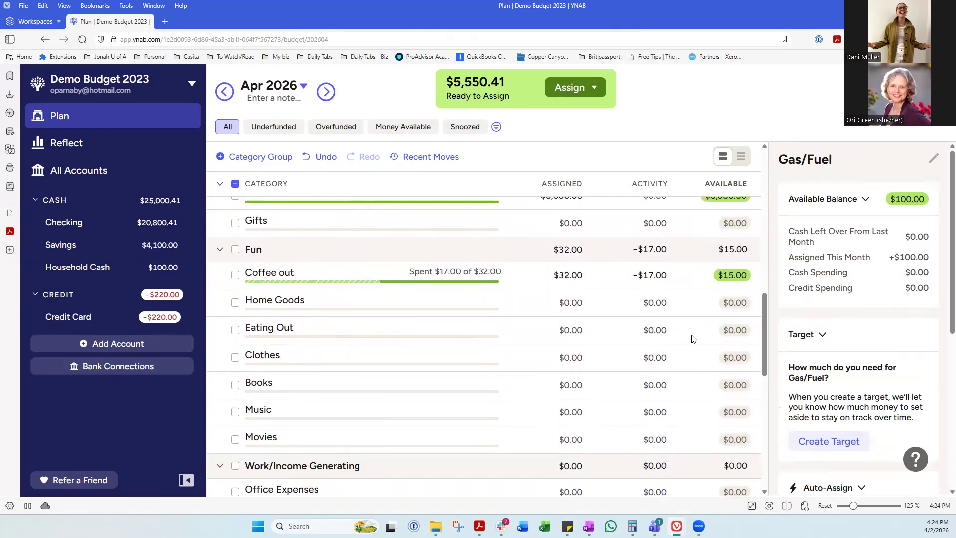
scroll(691, 355, "down", 2)
scroll(695, 348, "up", 10)
scroll(700, 336, "up", 10)
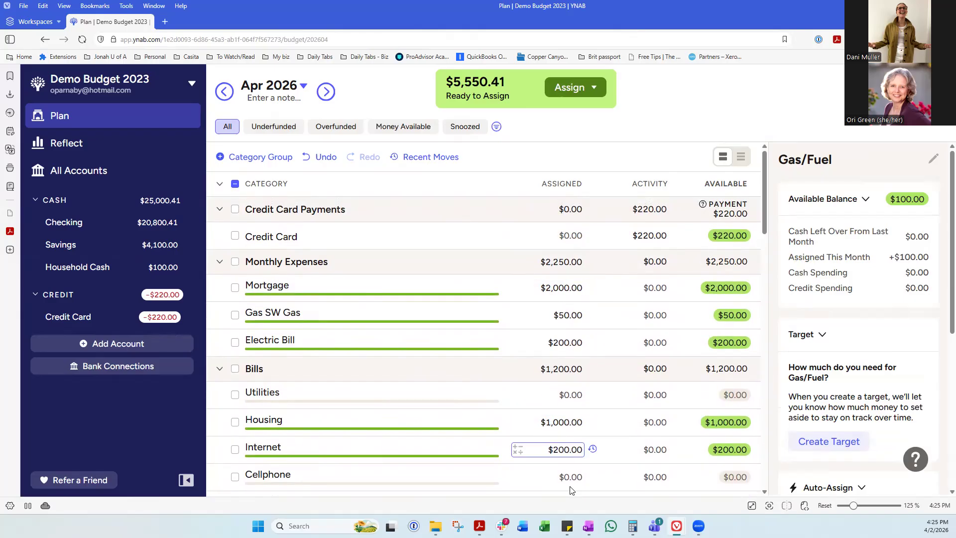
left_click(568, 93)
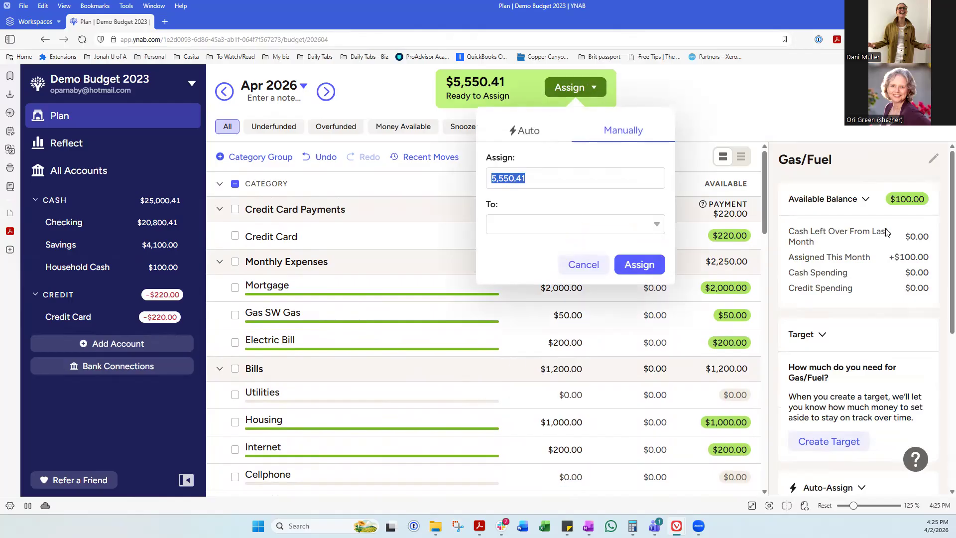
type("4000")
left_click(578, 227)
scroll(561, 326, "down", 5)
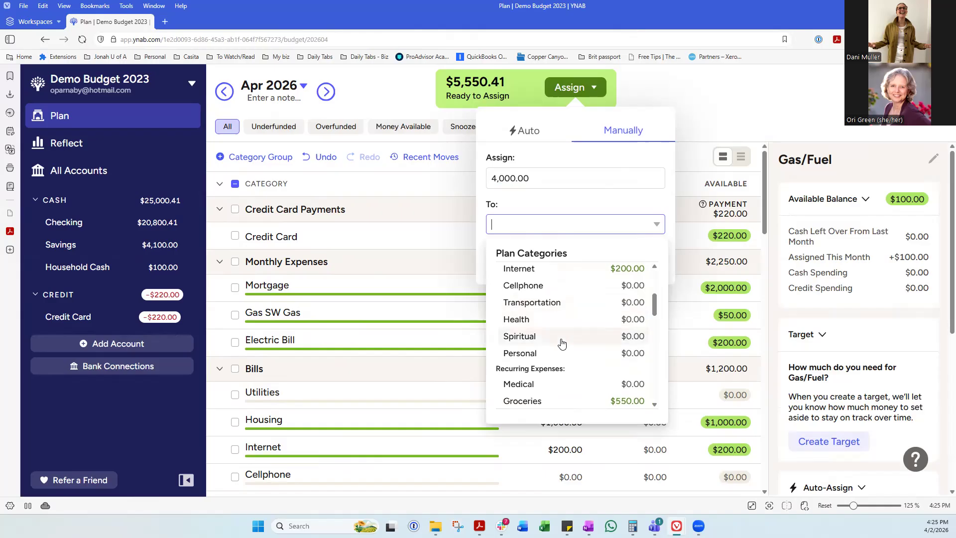
scroll(564, 351, "down", 5)
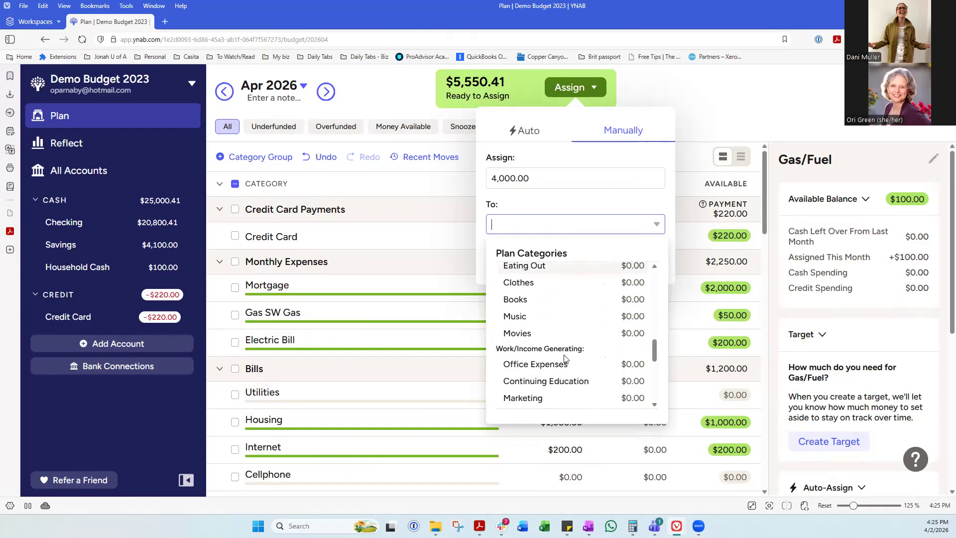
scroll(566, 359, "down", 4)
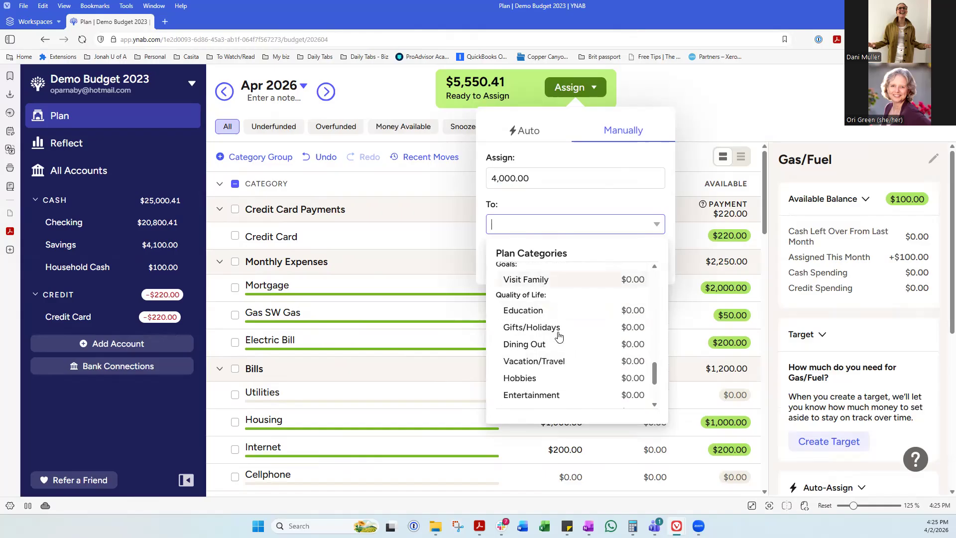
scroll(560, 334, "down", 1)
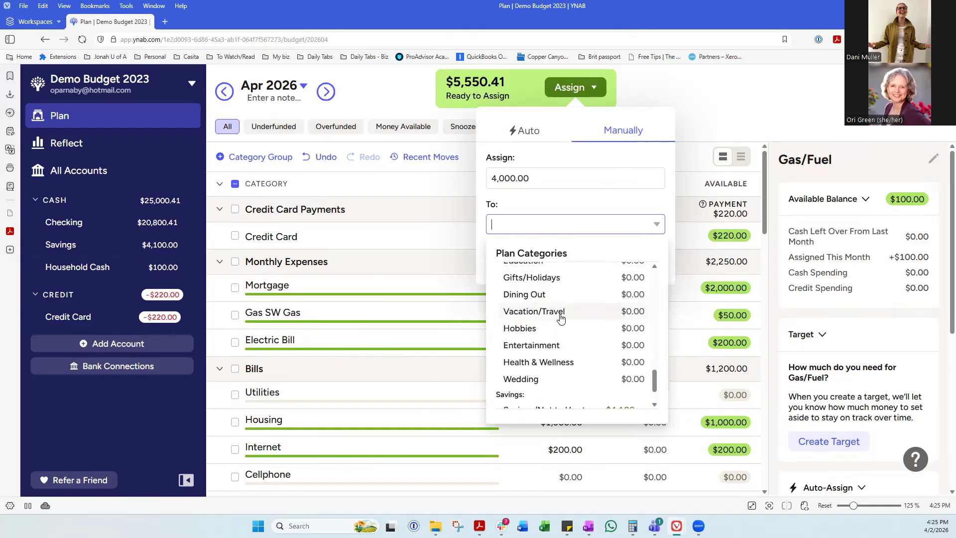
left_click(562, 312)
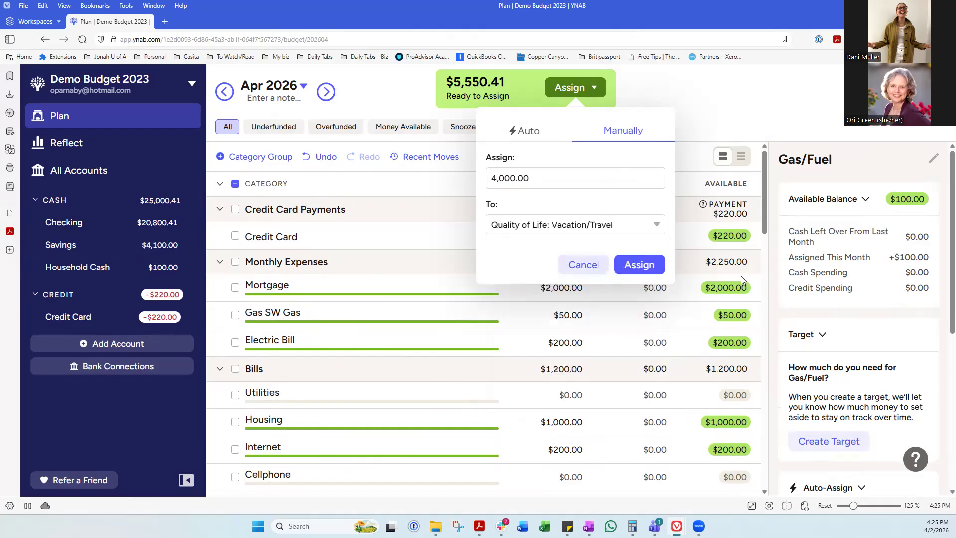
left_click(623, 264)
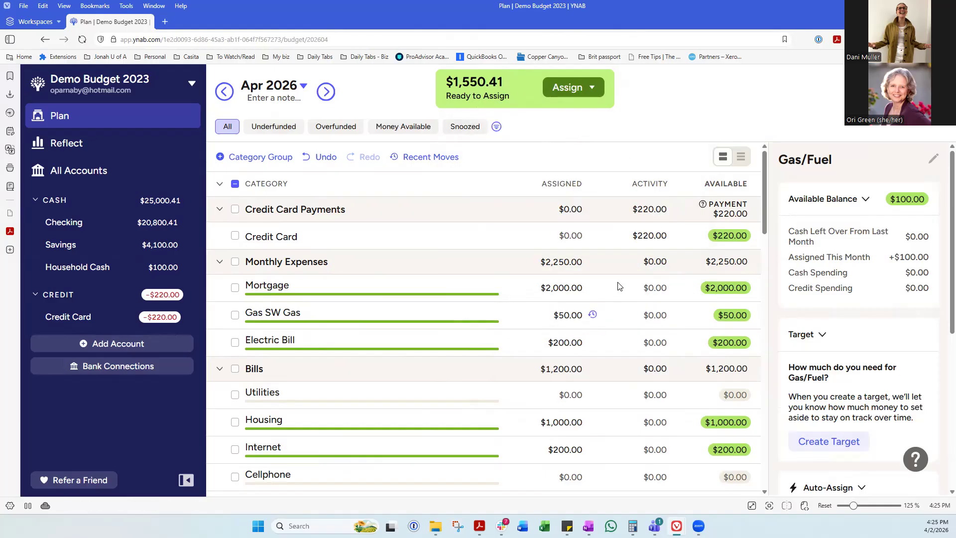
Step: Manually assign 100 from Ready to Assign to the Utilities category under Bills
scroll(515, 279, "down", 3)
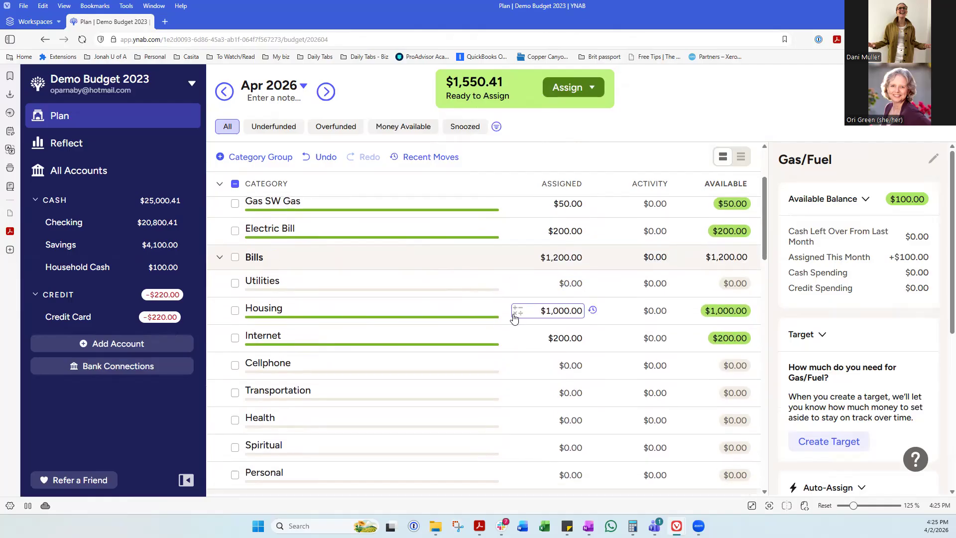
scroll(514, 316, "down", 1)
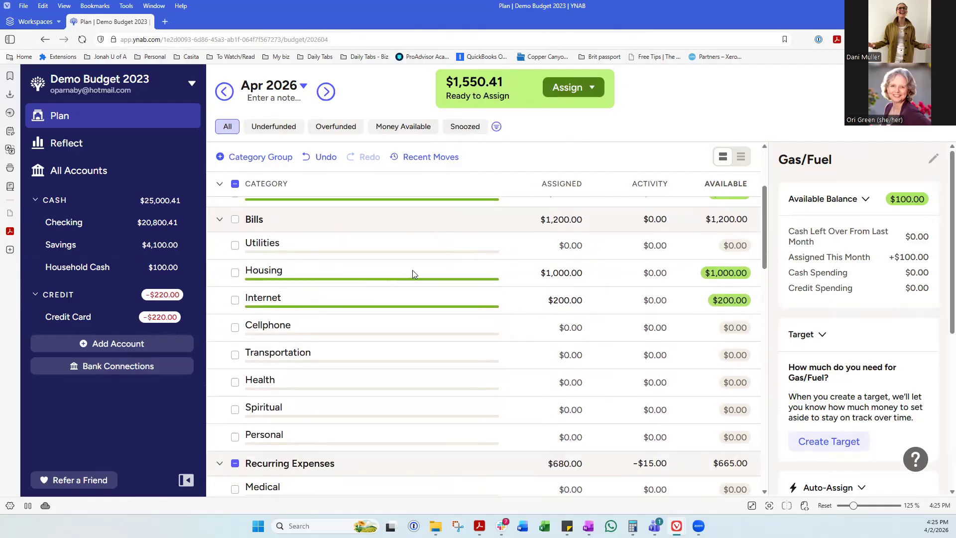
left_click(566, 88)
type("100")
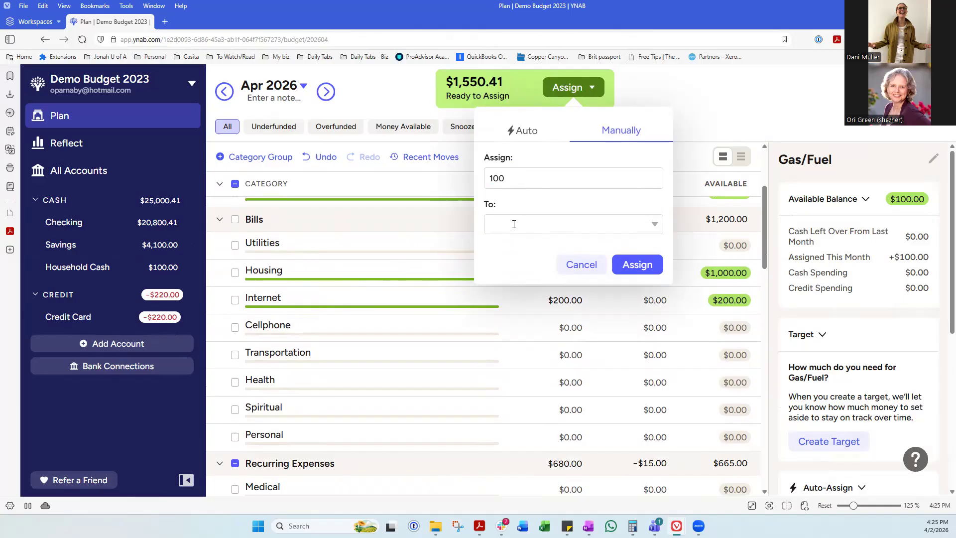
left_click(514, 225)
type("ut")
left_click(521, 290)
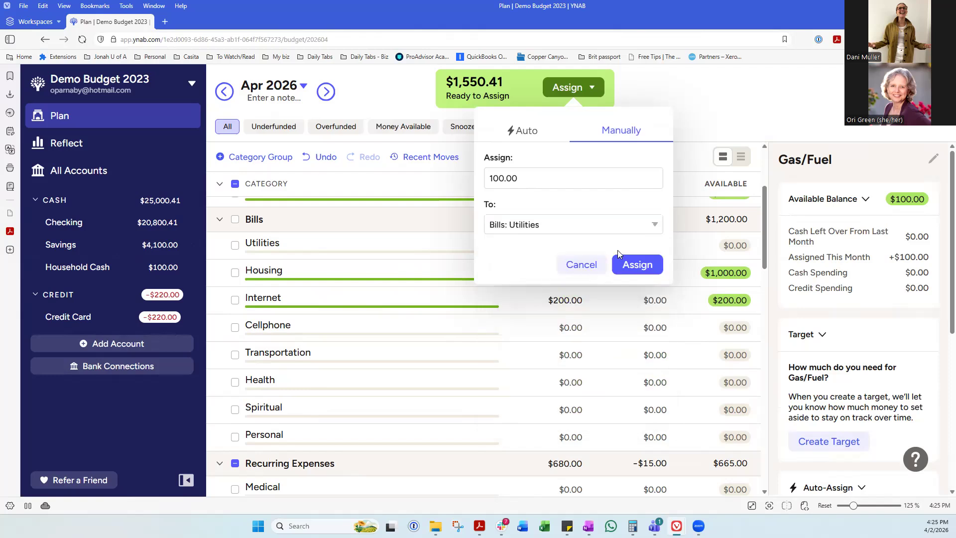
left_click(637, 264)
Step: Manually assign 300 from Ready to Assign to the Cellphone category under Bills
left_click(563, 86)
type("5")
key("BackSpace")
type("300")
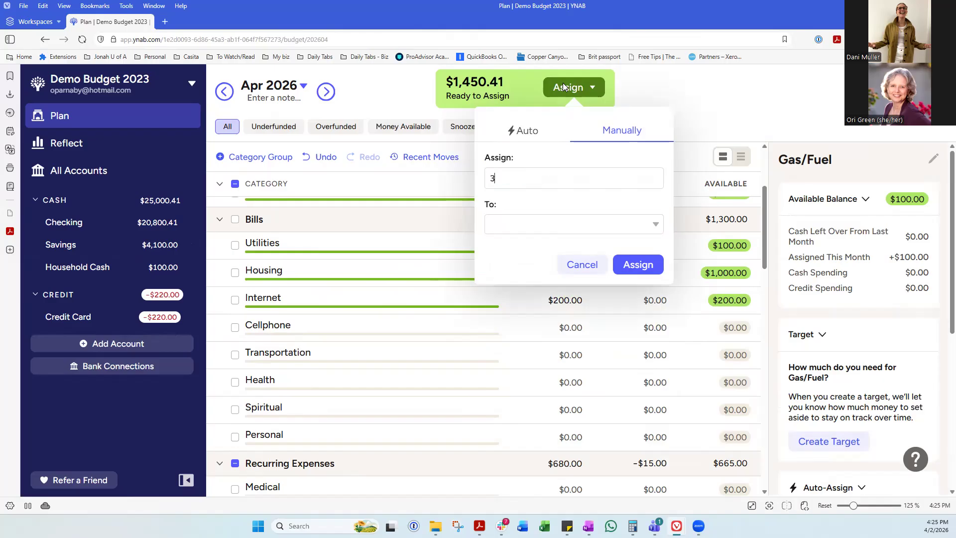
left_click(540, 224)
type("cell")
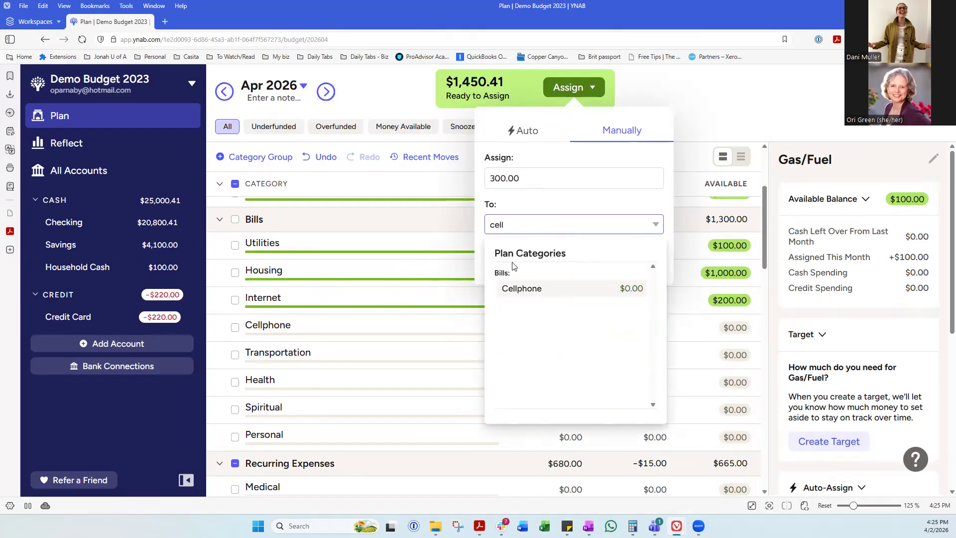
left_click(513, 288)
left_click(637, 265)
Step: Manually assign 200 from Ready to Assign to the Transportation category under Bills
left_click(568, 90)
type("10")
key("BackSpace")
key("BackSpace")
type("200")
key("Tab")
type("tran")
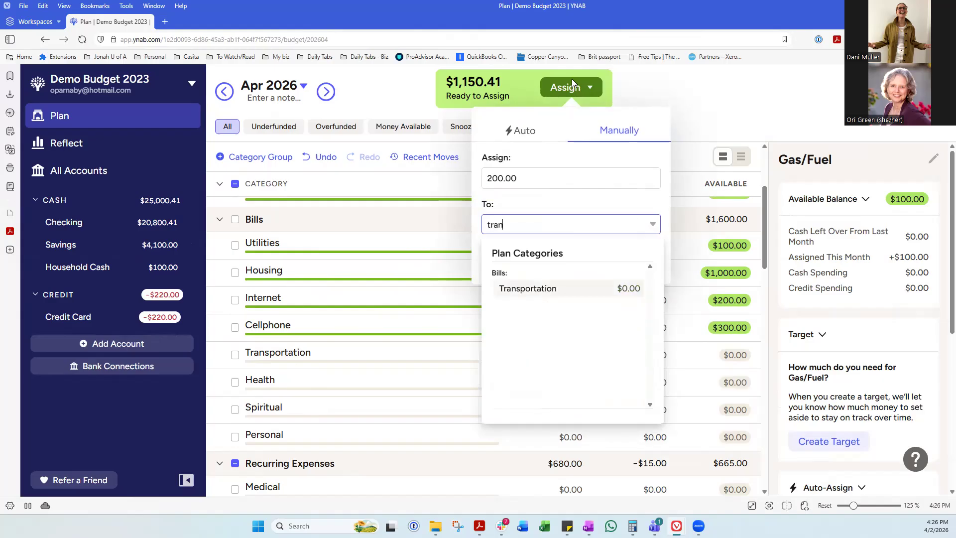
left_click(524, 287)
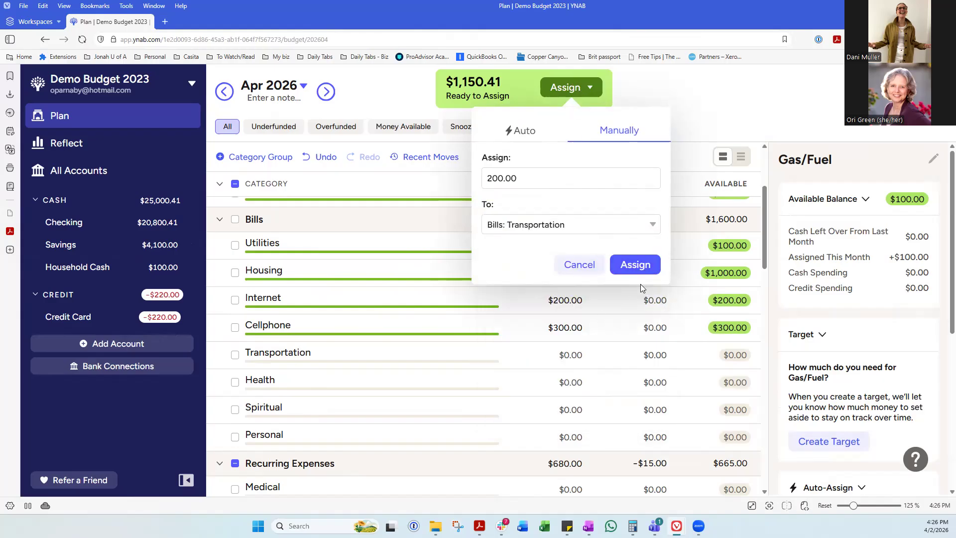
left_click(643, 267)
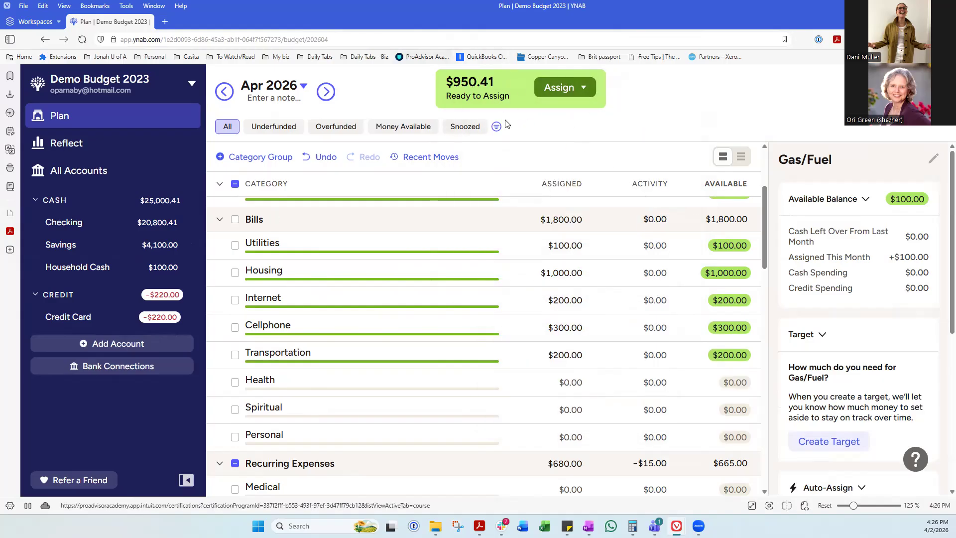
Step: Manually assign 200 from Ready to Assign to the Spiritual category under Bills
left_click(556, 89)
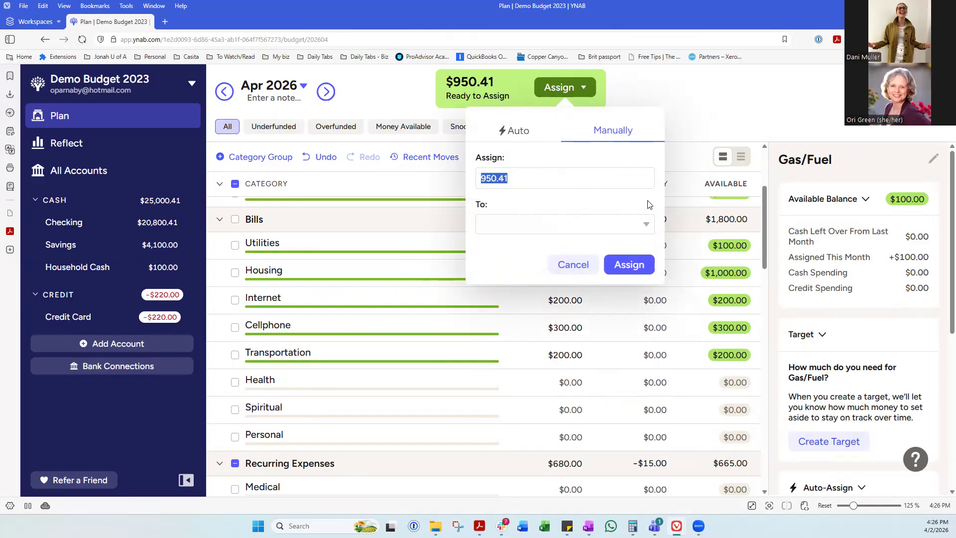
type("200")
left_click(523, 226)
type("spir")
left_click(518, 293)
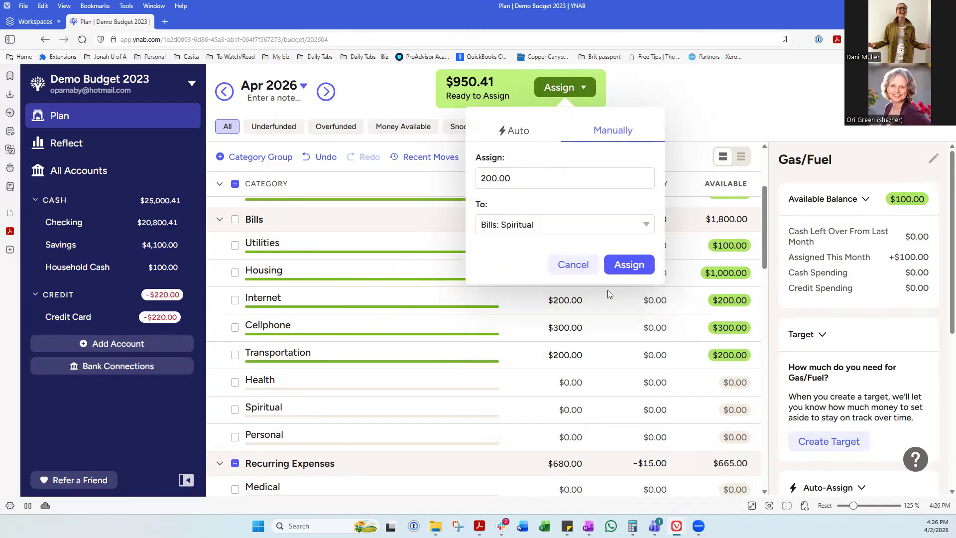
left_click(638, 266)
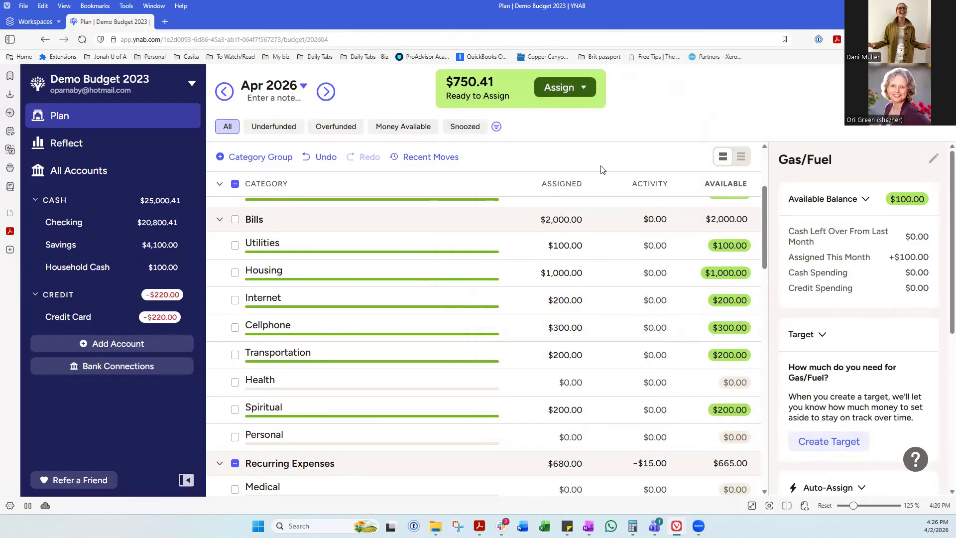
Step: Manually assign 200 from Ready to Assign to the Personal category under Bills
left_click(568, 88)
type("200")
left_click(537, 227)
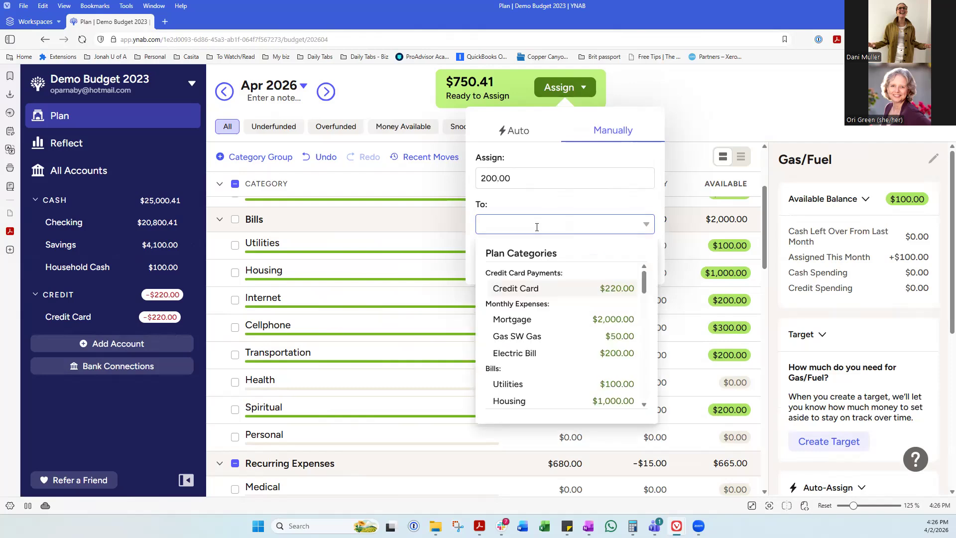
type("pers")
left_click(521, 288)
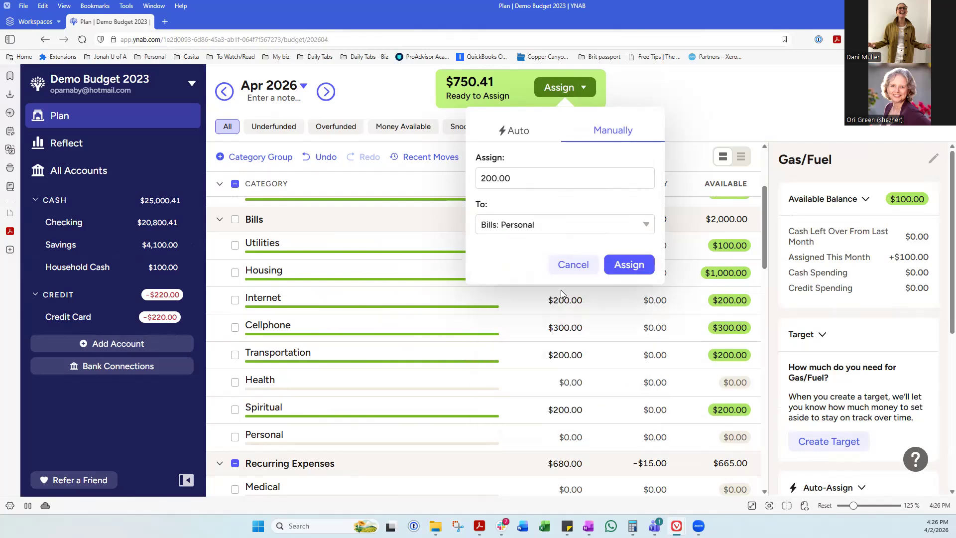
left_click(631, 272)
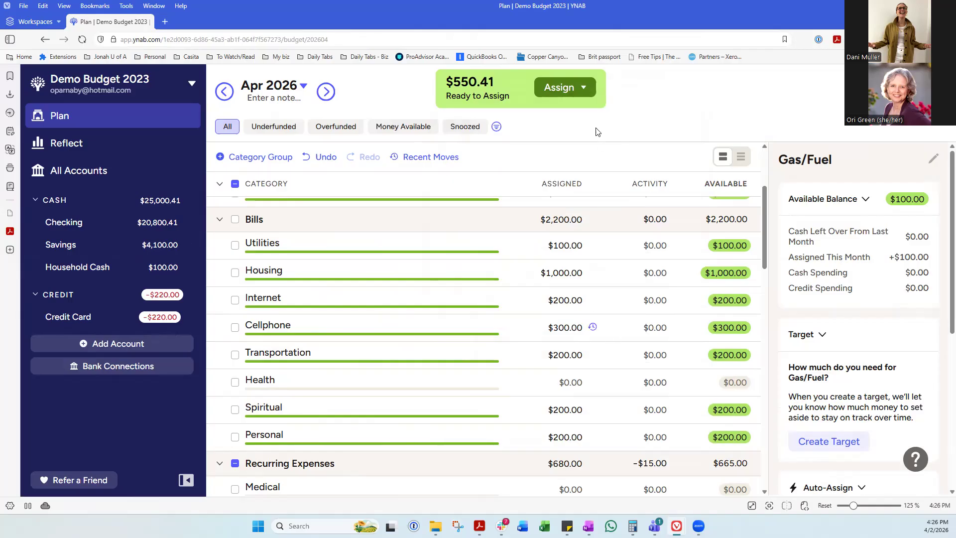
left_click(565, 89)
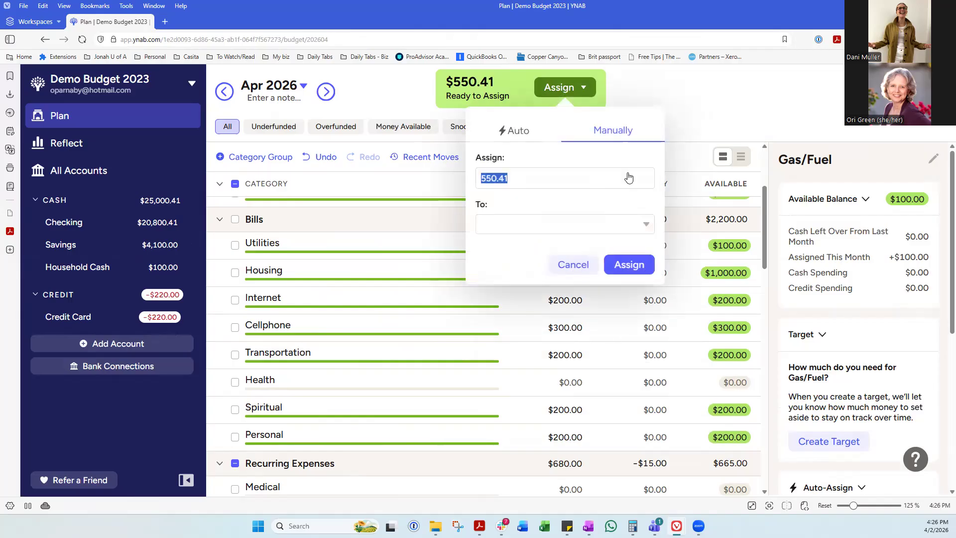
left_click(573, 269)
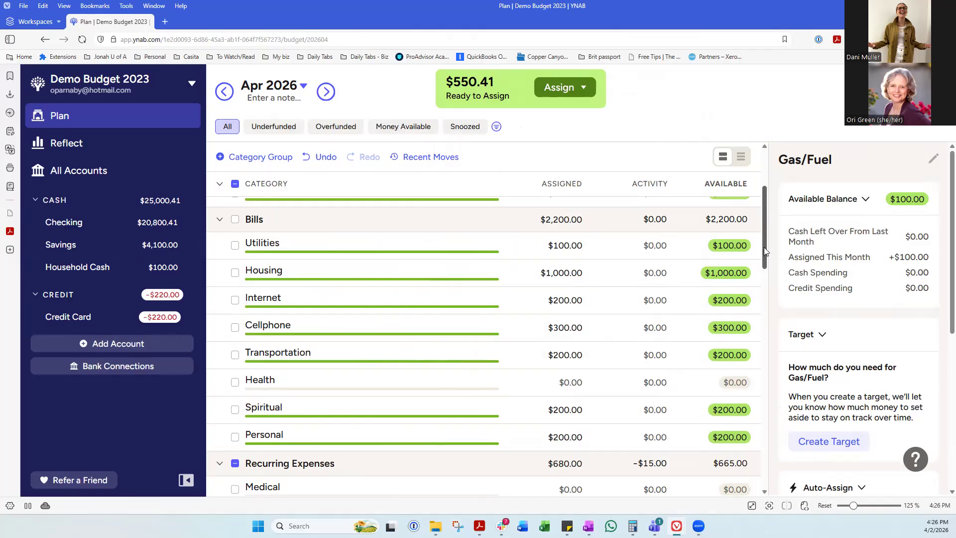
Step: Move the Utilities and Internet categories from the Bills group to the end of the Monthly Expenses group
scroll(764, 247, "up", 3)
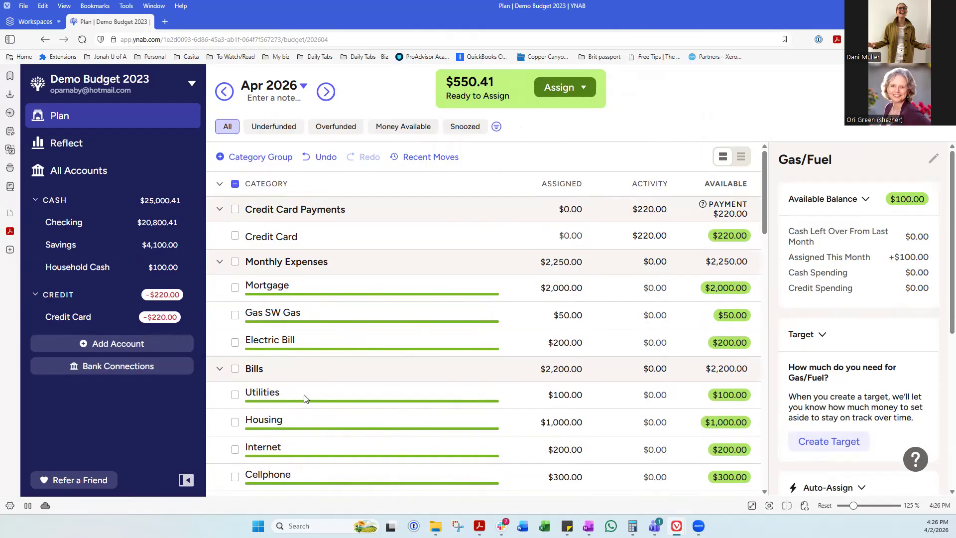
left_click_drag(304, 392, 309, 366)
left_click_drag(330, 447, 337, 397)
left_click_drag(334, 396, 335, 394)
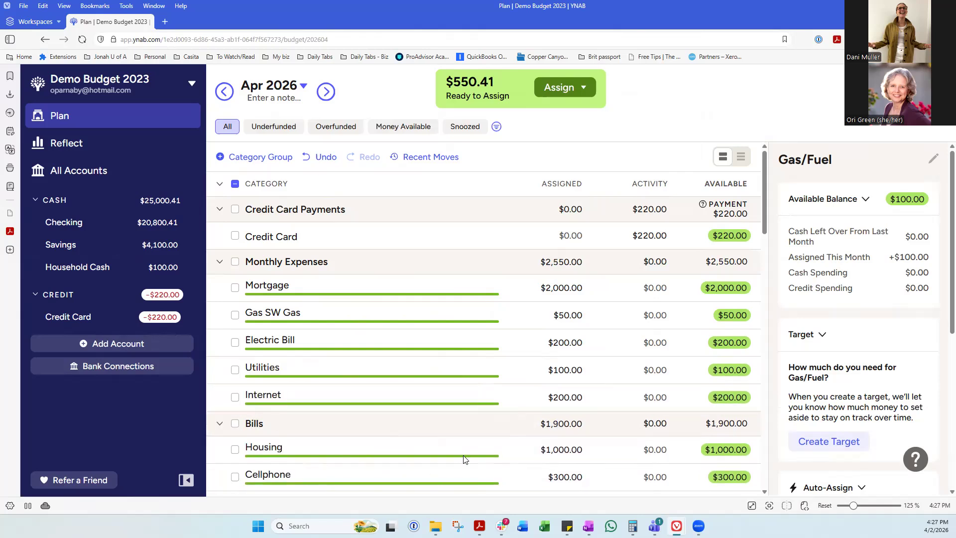
Step: Move the Cellphone category from Bills into Monthly Expenses, between Electric Bill and Utilities
scroll(353, 463, "down", 2)
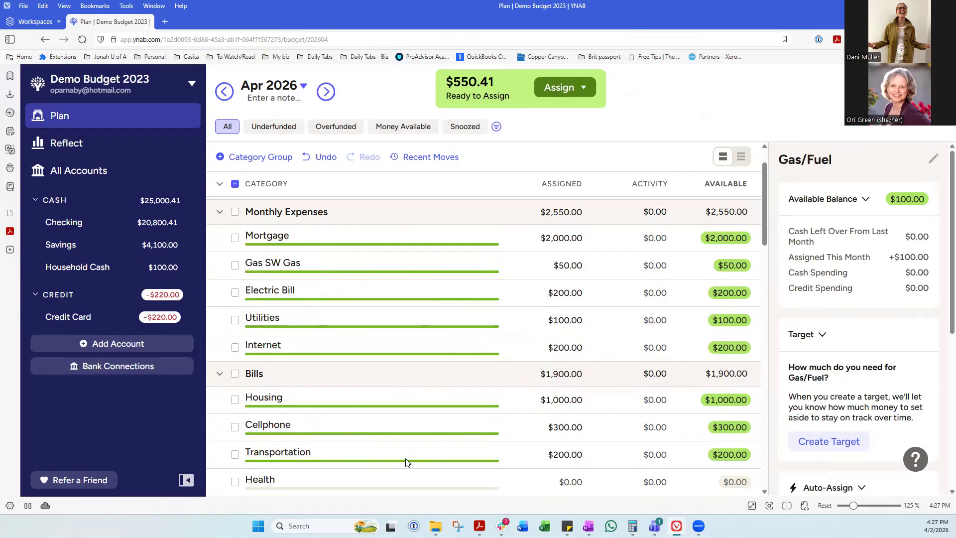
scroll(407, 462, "up", 2)
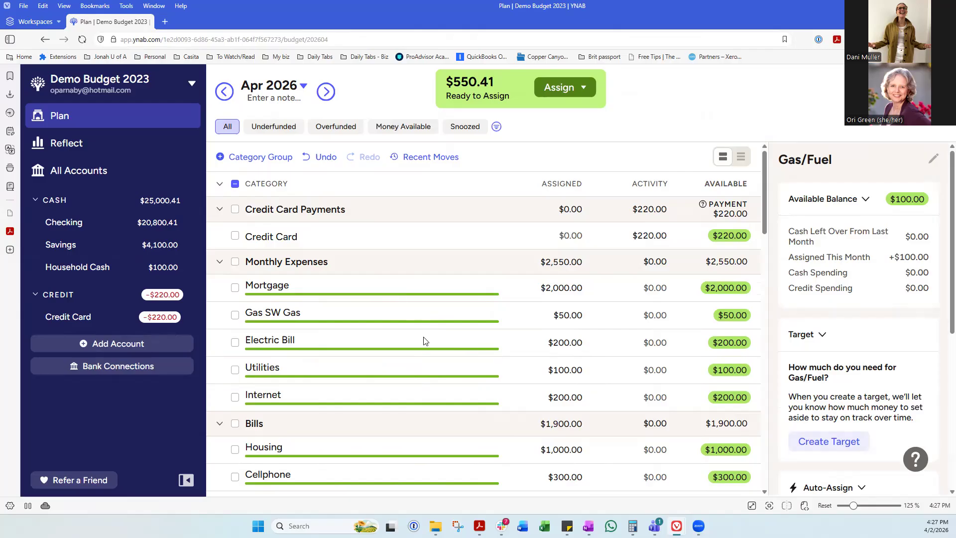
scroll(420, 334, "down", 1)
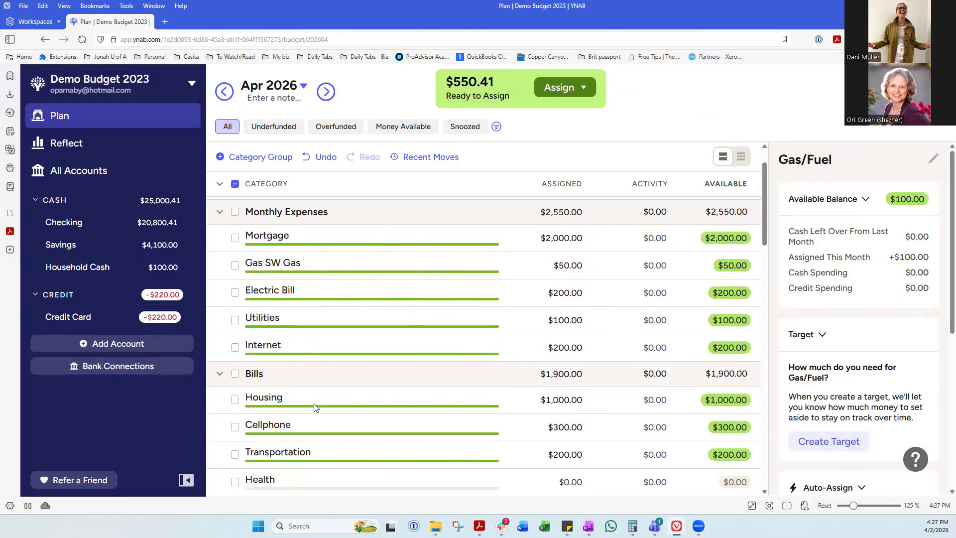
left_click_drag(311, 427, 318, 314)
Step: Review the regrouped categories and their assigned amounts in Monthly Expenses, Bills and Recurring Expenses
scroll(321, 463, "down", 1)
scroll(322, 459, "down", 4)
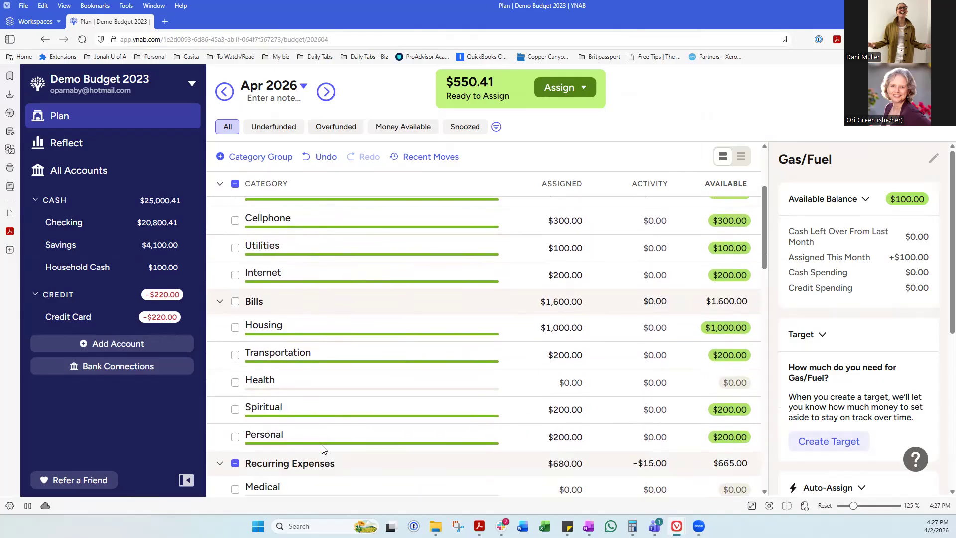
scroll(326, 443, "down", 3)
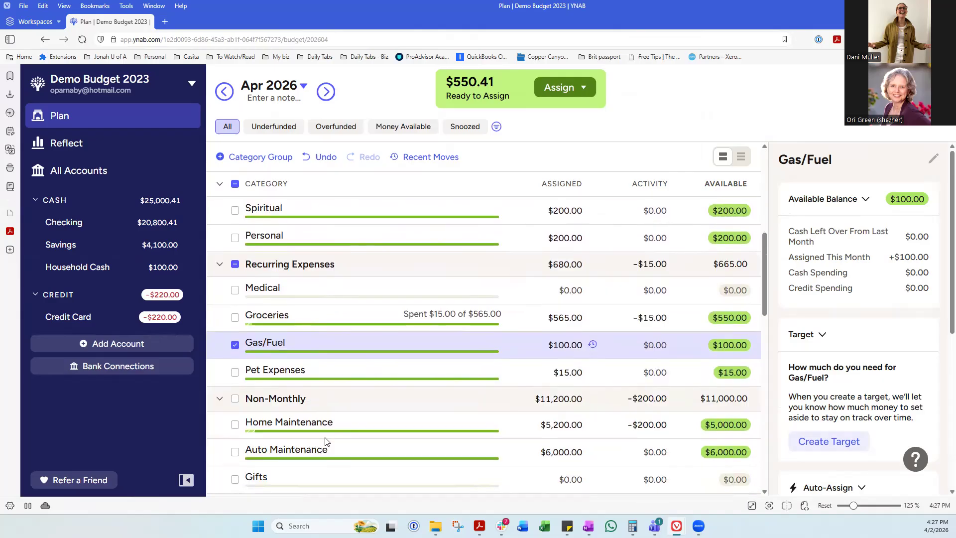
scroll(381, 440, "up", 8)
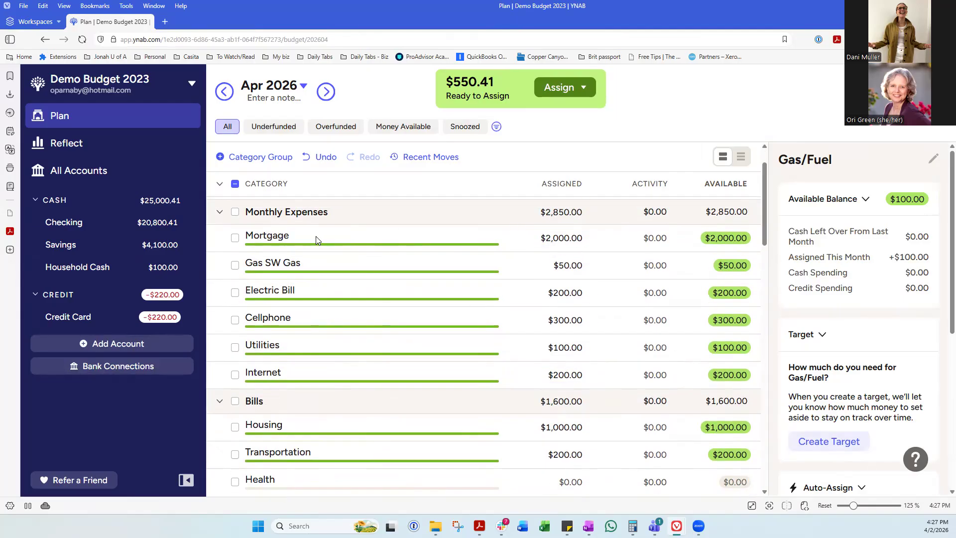
scroll(389, 289, "up", 1)
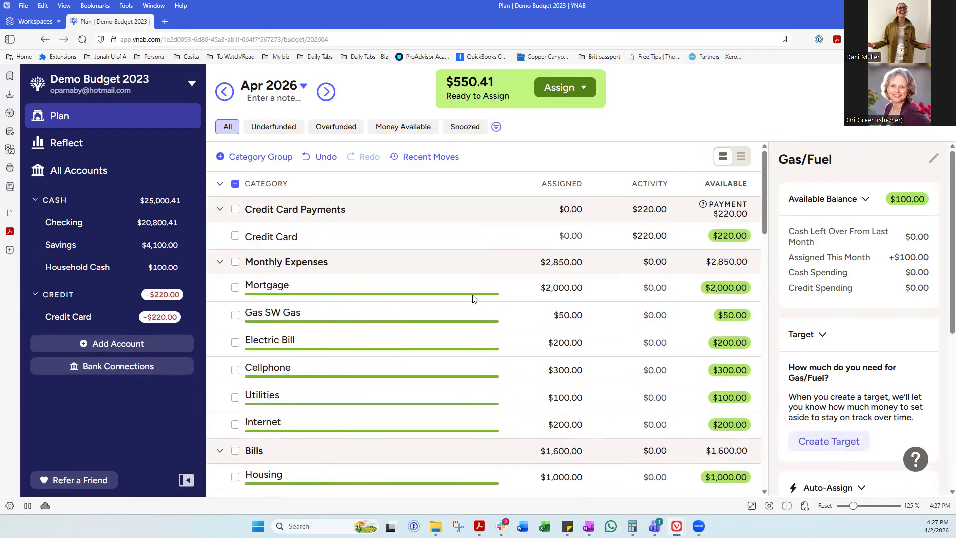
scroll(685, 403, "down", 1)
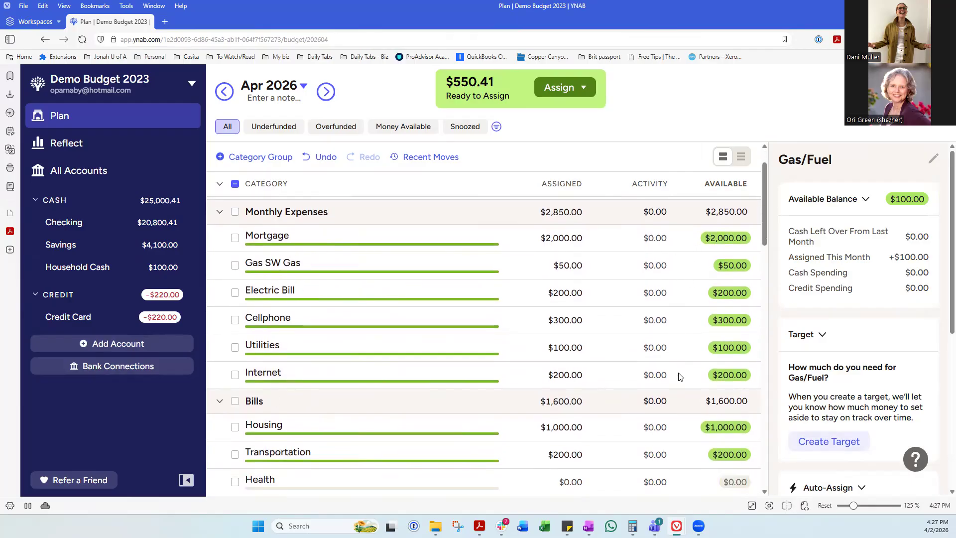
scroll(686, 416, "down", 1)
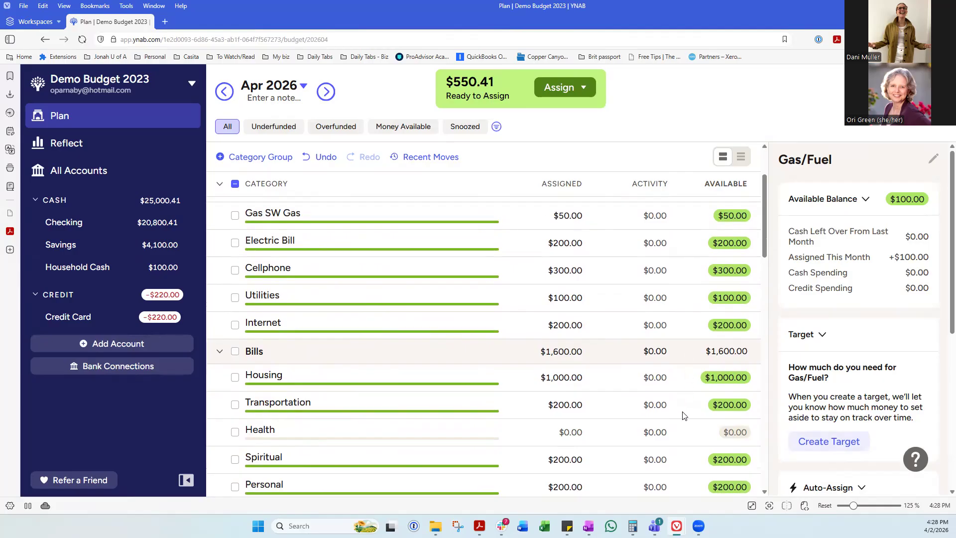
scroll(684, 415, "down", 1)
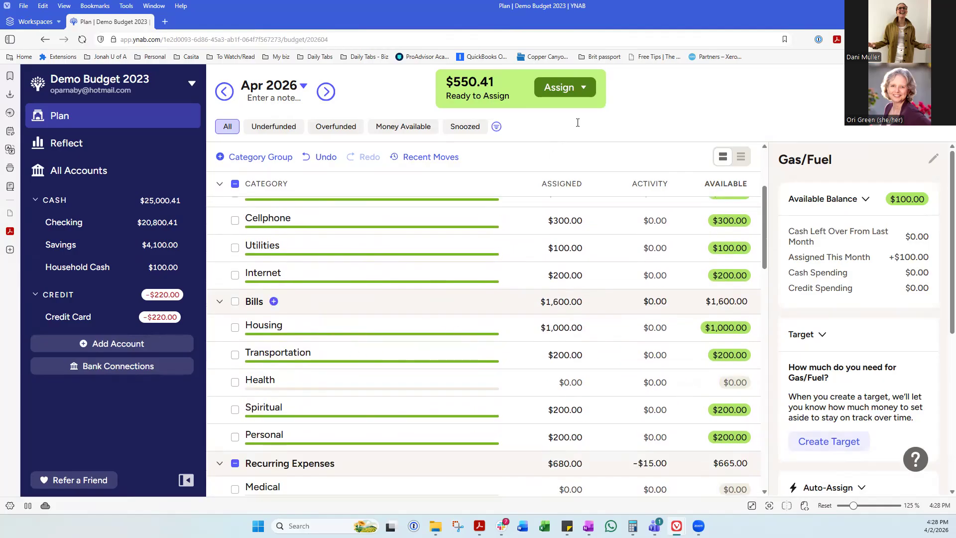
Step: Manually assign 250 from Ready to Assign to the Health category under Bills
left_click(559, 90)
type("250")
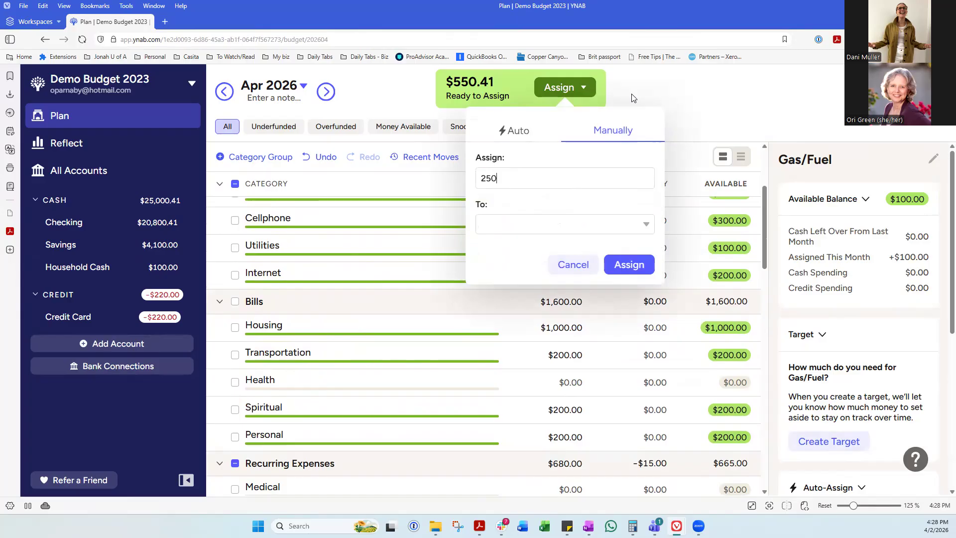
key("Tab")
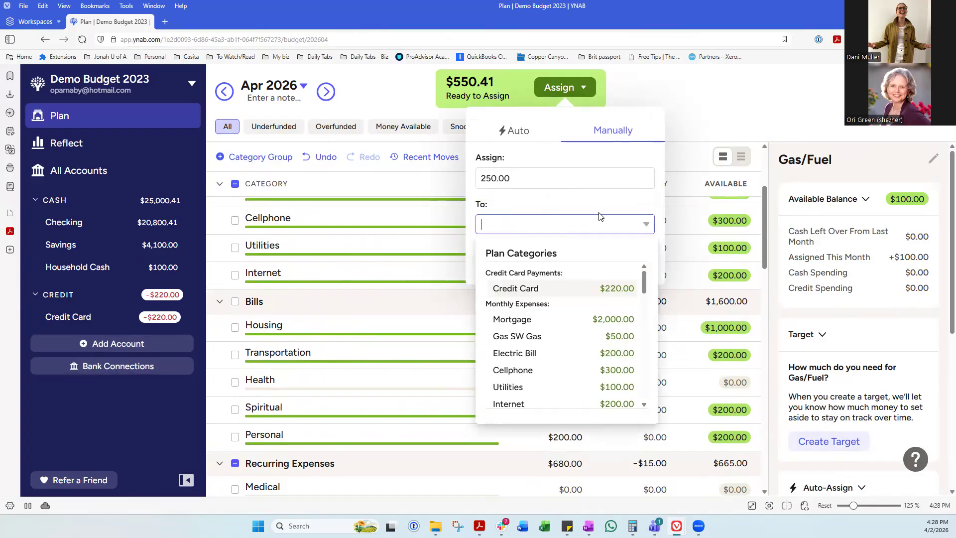
type("he")
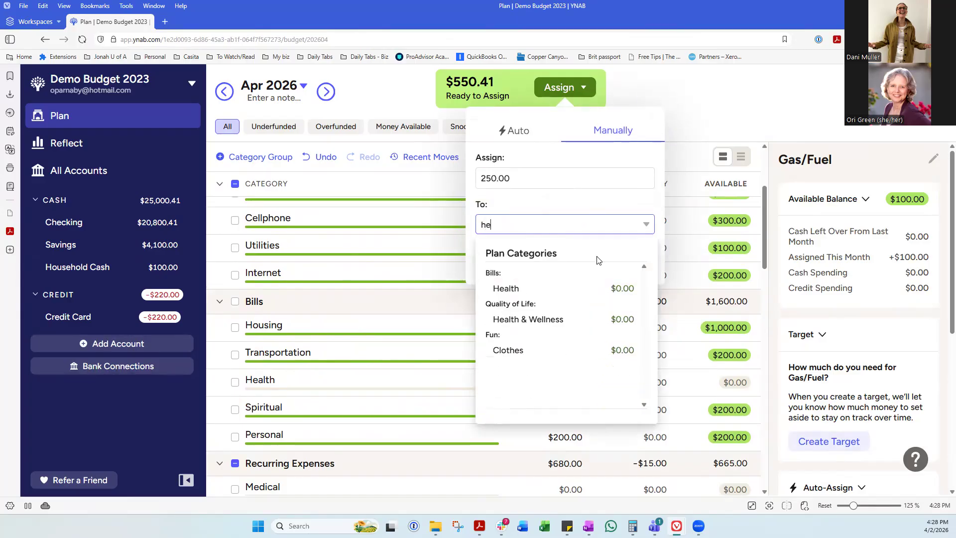
left_click(552, 292)
left_click(620, 267)
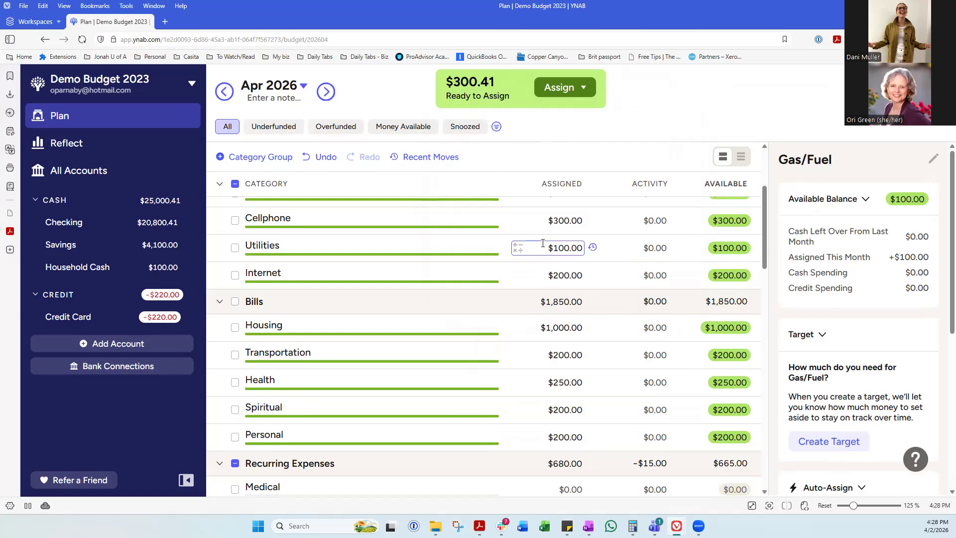
Step: Assign the remaining 300.41 to the Medical category under Recurring Expenses and deselect the Gas/Fuel category
scroll(545, 246, "down", 2)
scroll(544, 245, "down", 2)
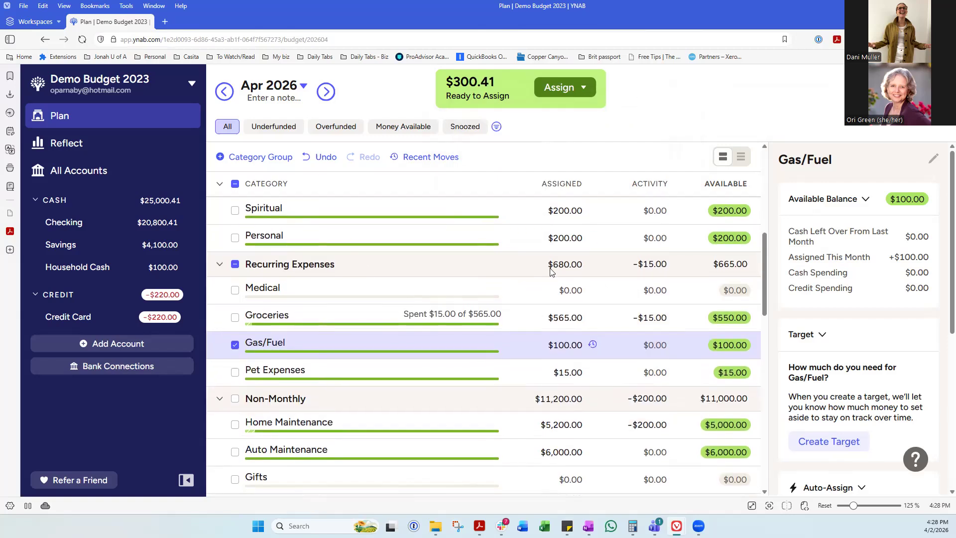
left_click(564, 86)
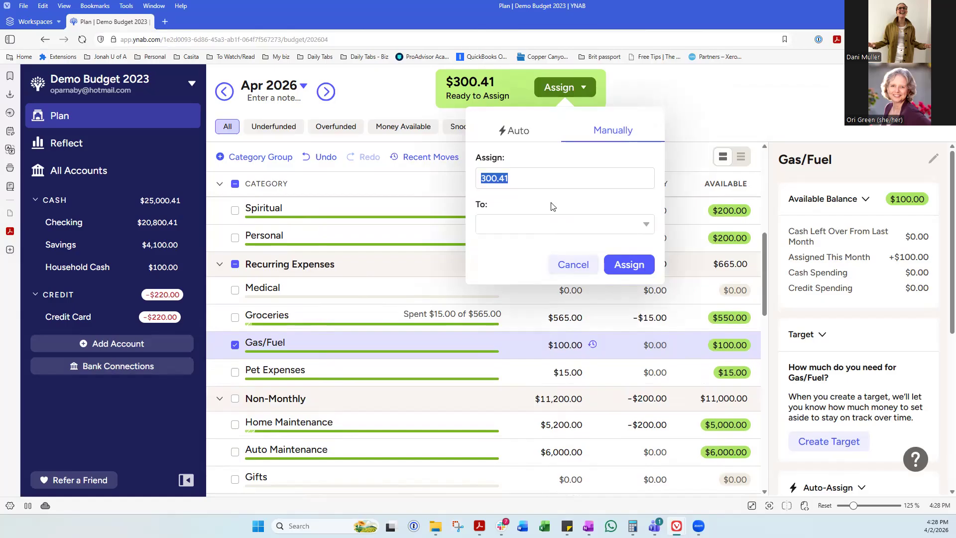
left_click(529, 230)
type("med")
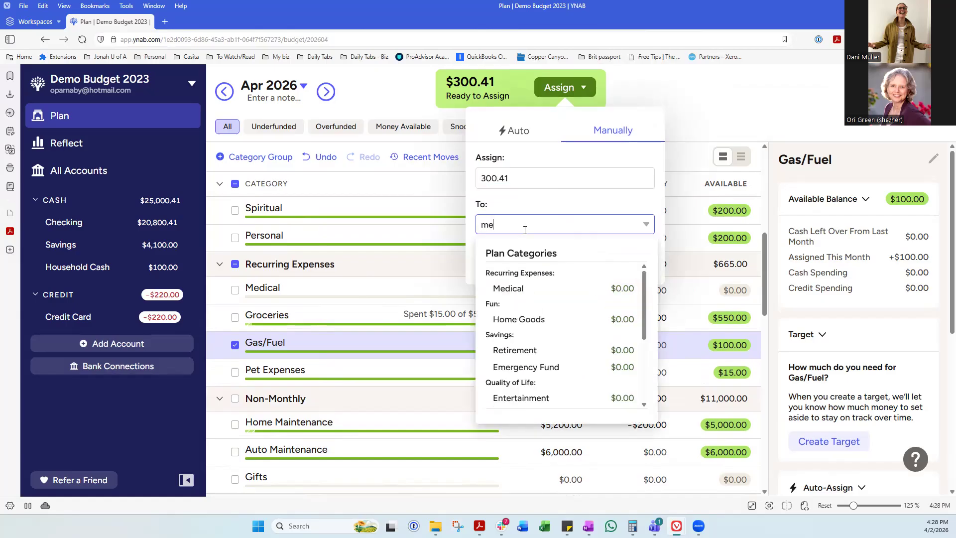
left_click(508, 292)
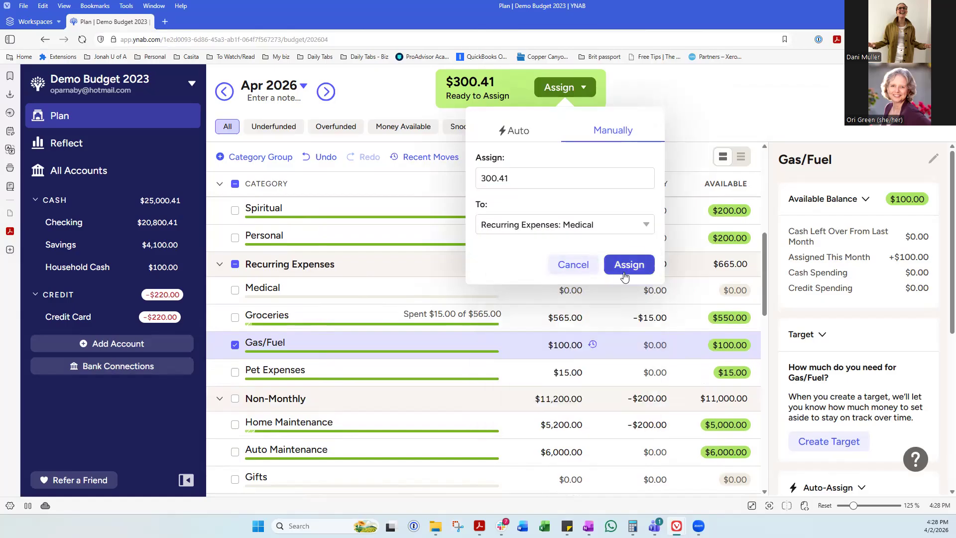
left_click(627, 265)
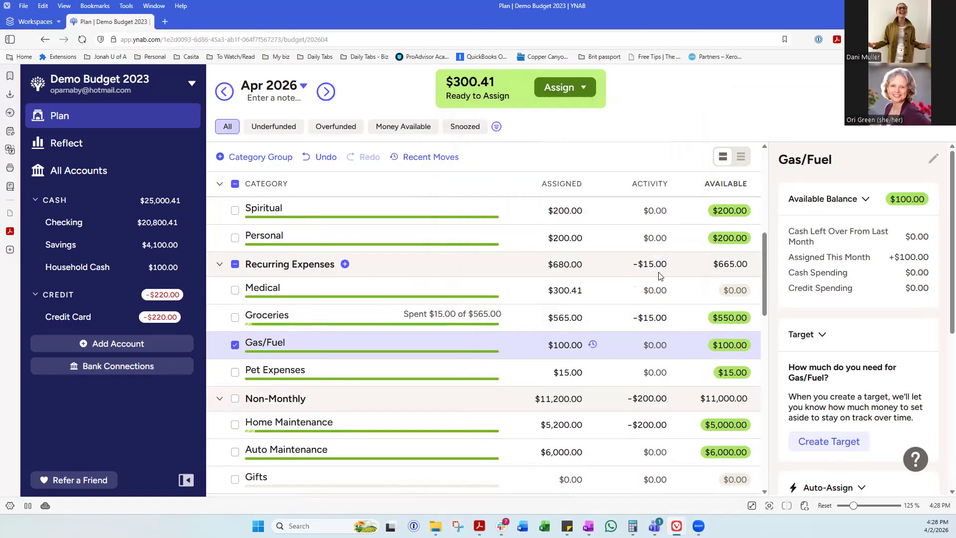
left_click(236, 345)
Step: Examine the assigned and available amounts throughout the April plan, from Credit Card Payments down to the Fun group
scroll(637, 313, "down", 5)
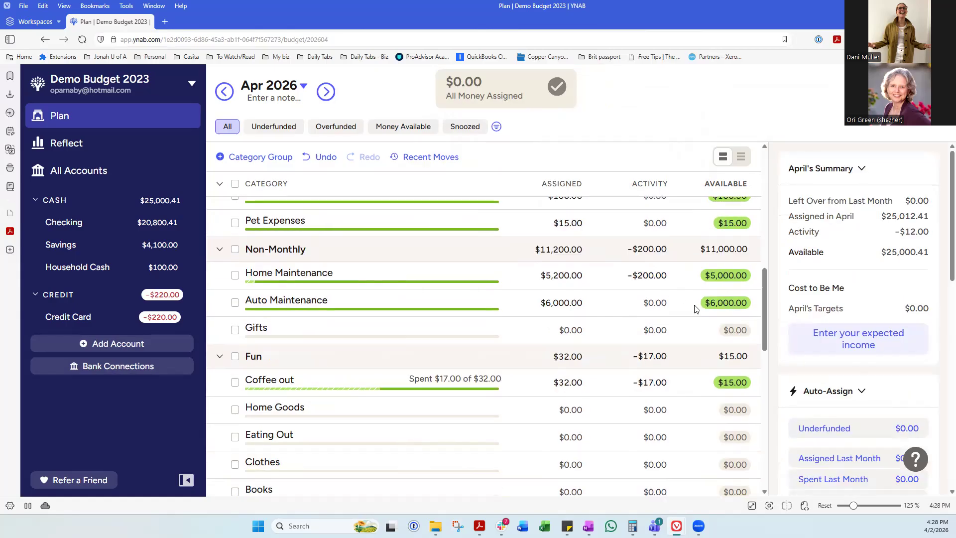
scroll(637, 313, "up", 3)
scroll(636, 314, "up", 3)
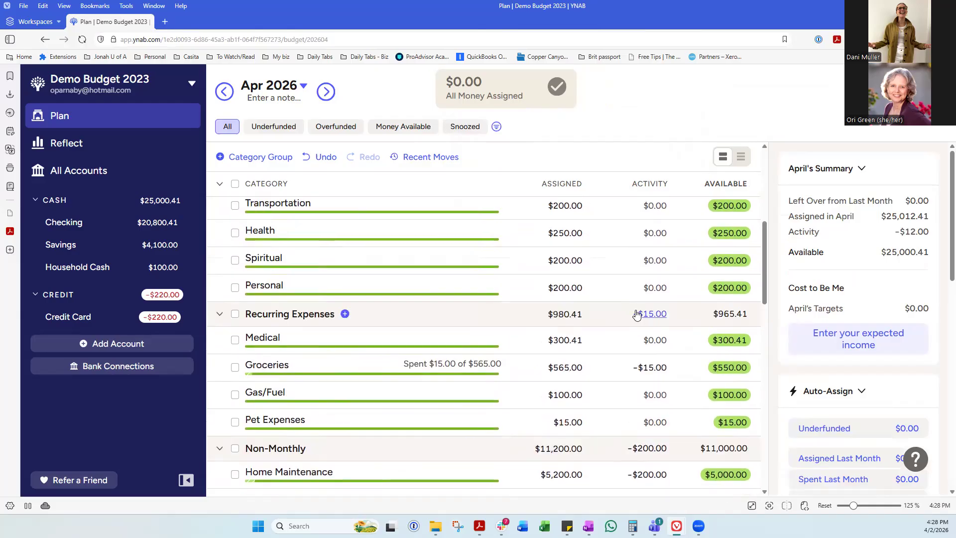
scroll(636, 314, "up", 3)
left_click_drag(768, 256, 769, 220)
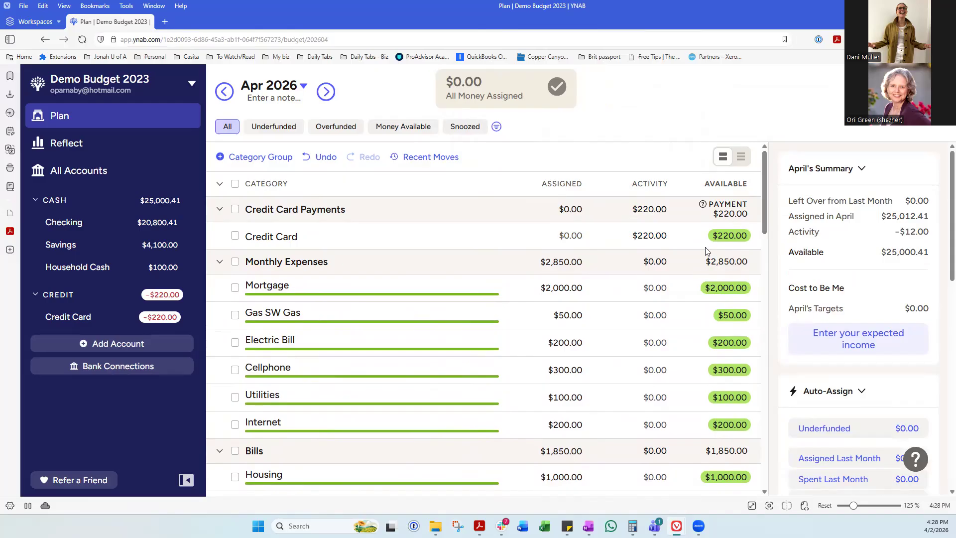
left_click_drag(765, 216, 765, 229)
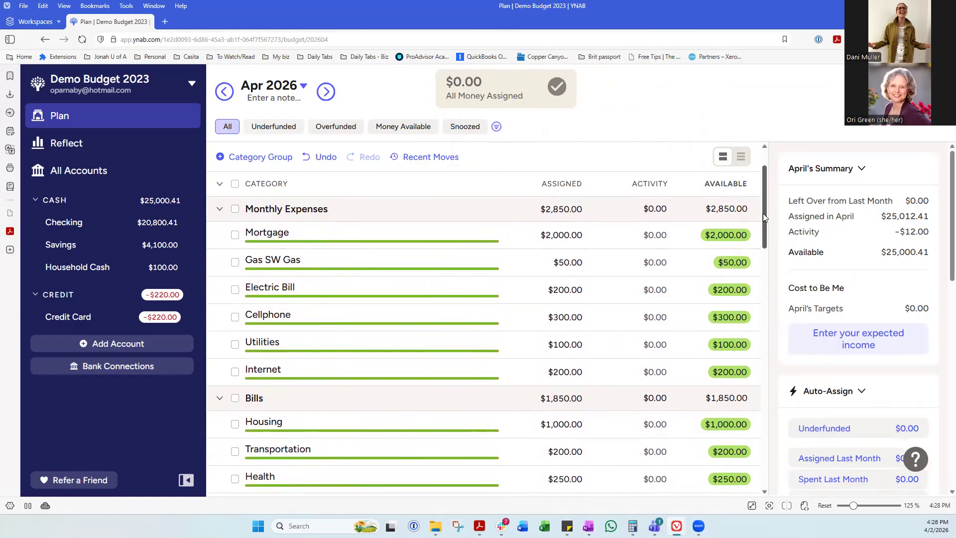
scroll(754, 272, "down", 6)
scroll(752, 304, "down", 4)
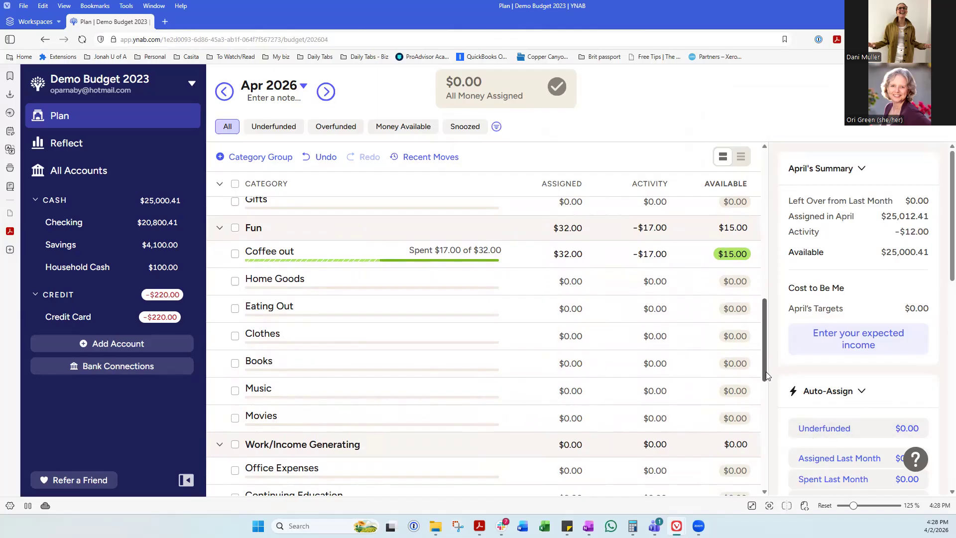
Step: View the options for moving the Transportation category's available money to another category, without moving any
left_click_drag(764, 371, 778, 282)
left_click(728, 274)
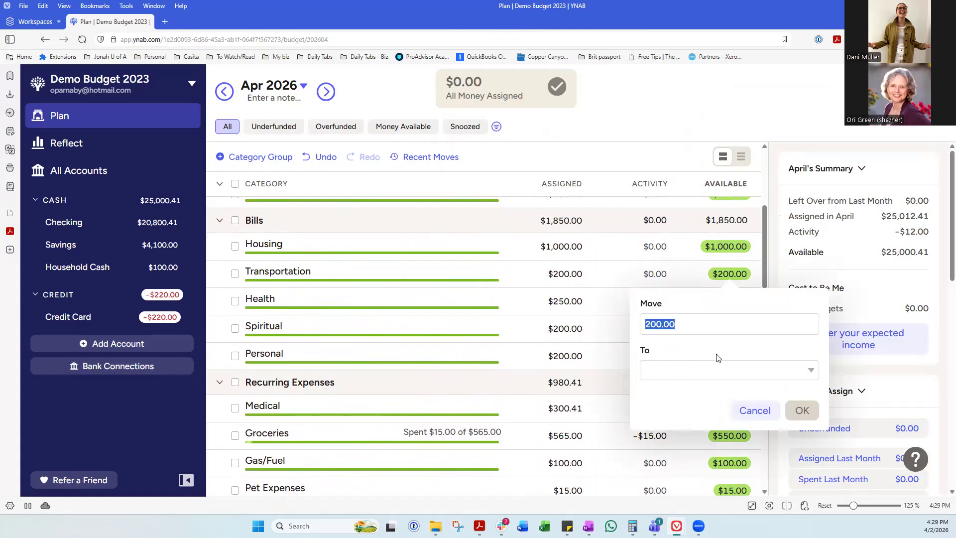
left_click(754, 410)
Step: Compare the available balances of the Monthly Expenses, Bills, Recurring Expenses and Non-Monthly groups
left_click_drag(765, 274, 765, 306)
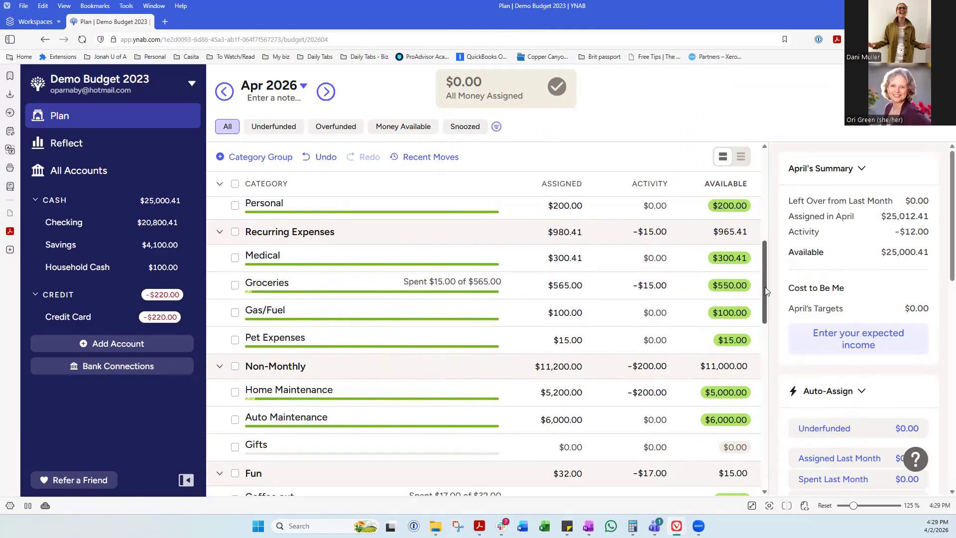
left_click_drag(765, 287, 612, 152)
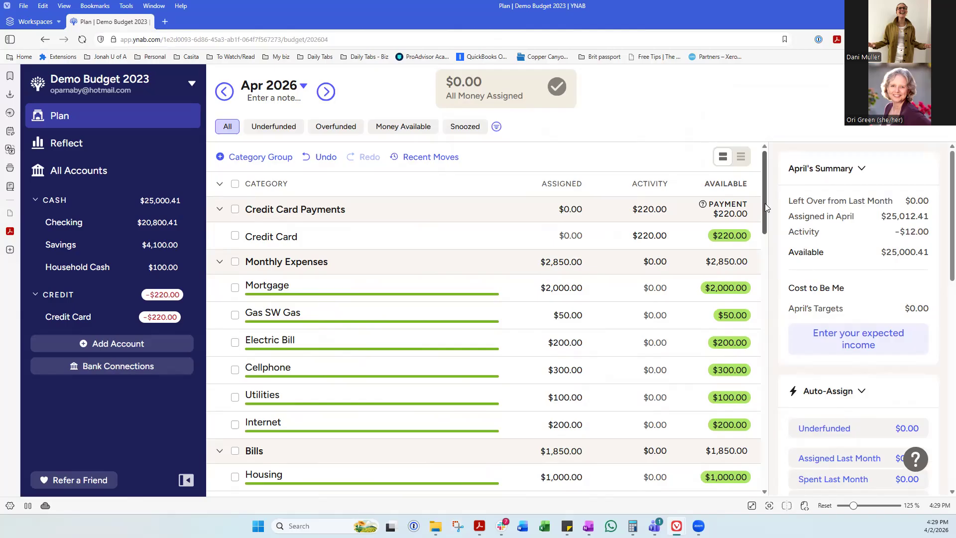
left_click_drag(765, 204, 766, 212)
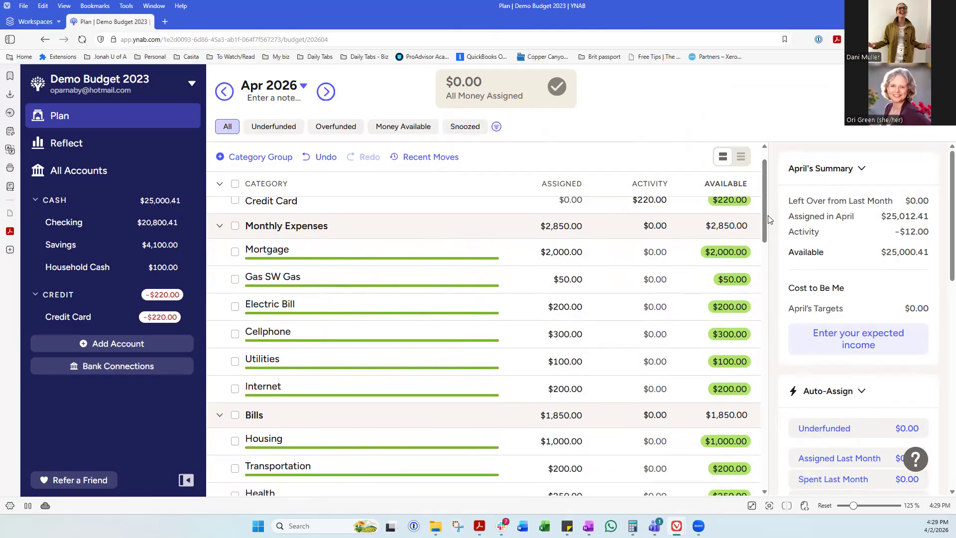
scroll(756, 277, "down", 5)
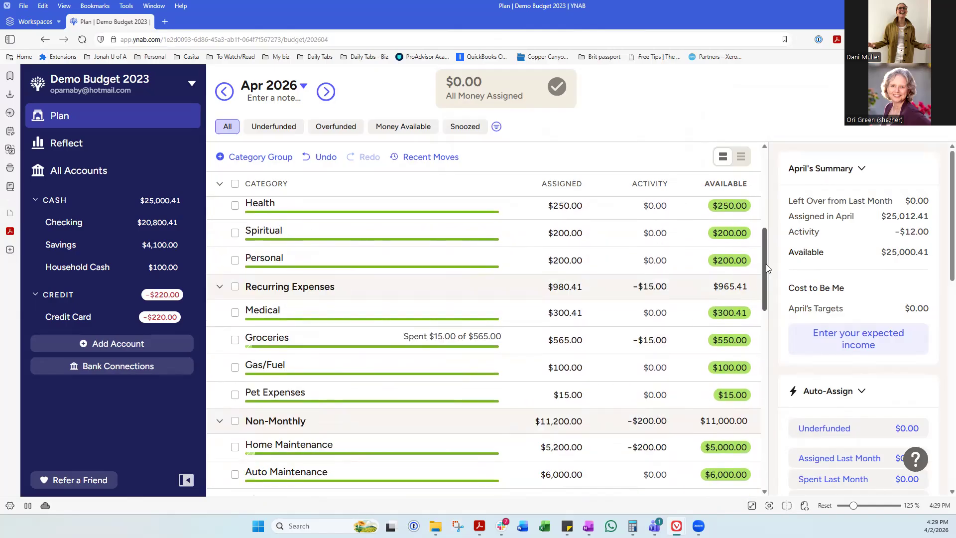
left_click_drag(766, 268, 764, 282)
left_click(523, 299)
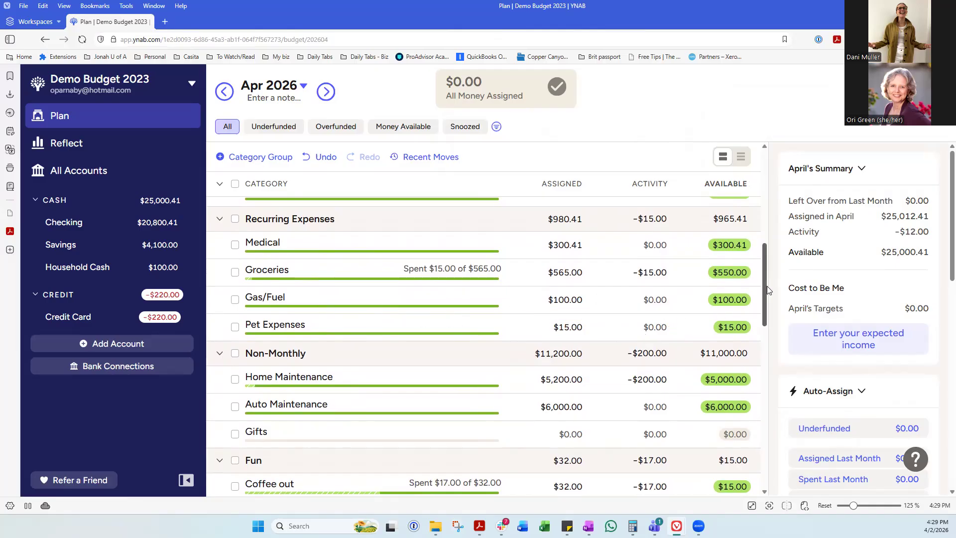
left_click_drag(765, 286, 760, 293)
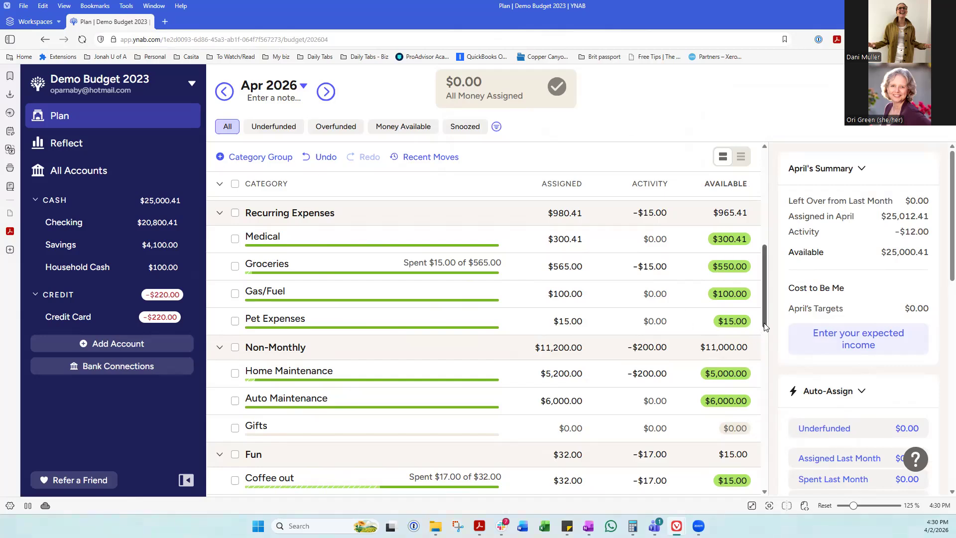
left_click_drag(766, 326, 770, 210)
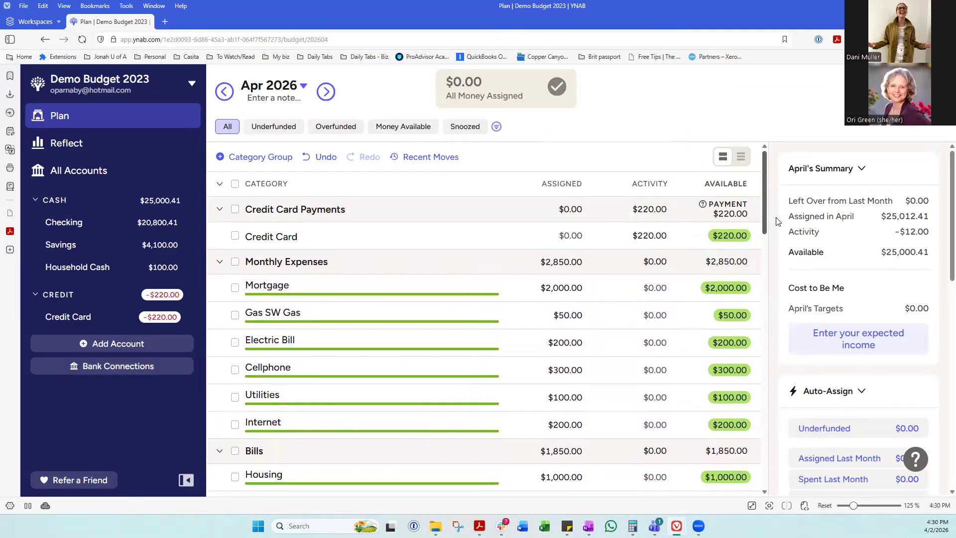